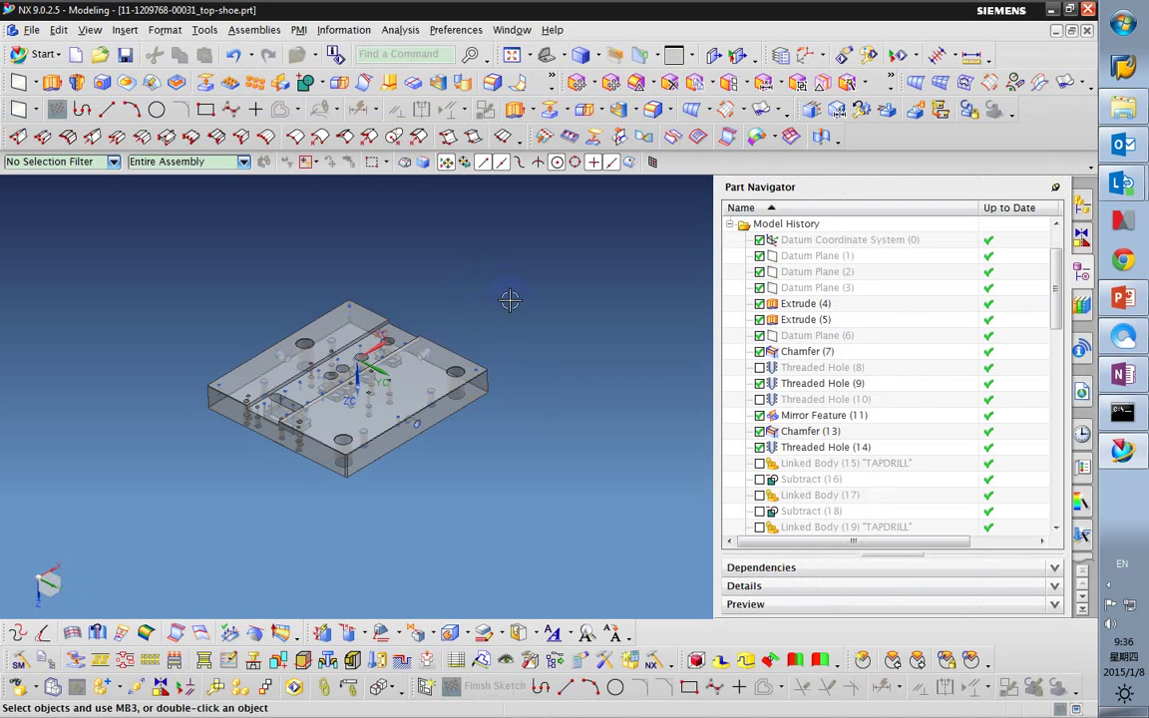
# Show the top-shoe part in the Assembly Navigator and review its properties without changes.
pyautogui.scroll(1, 915, 277)
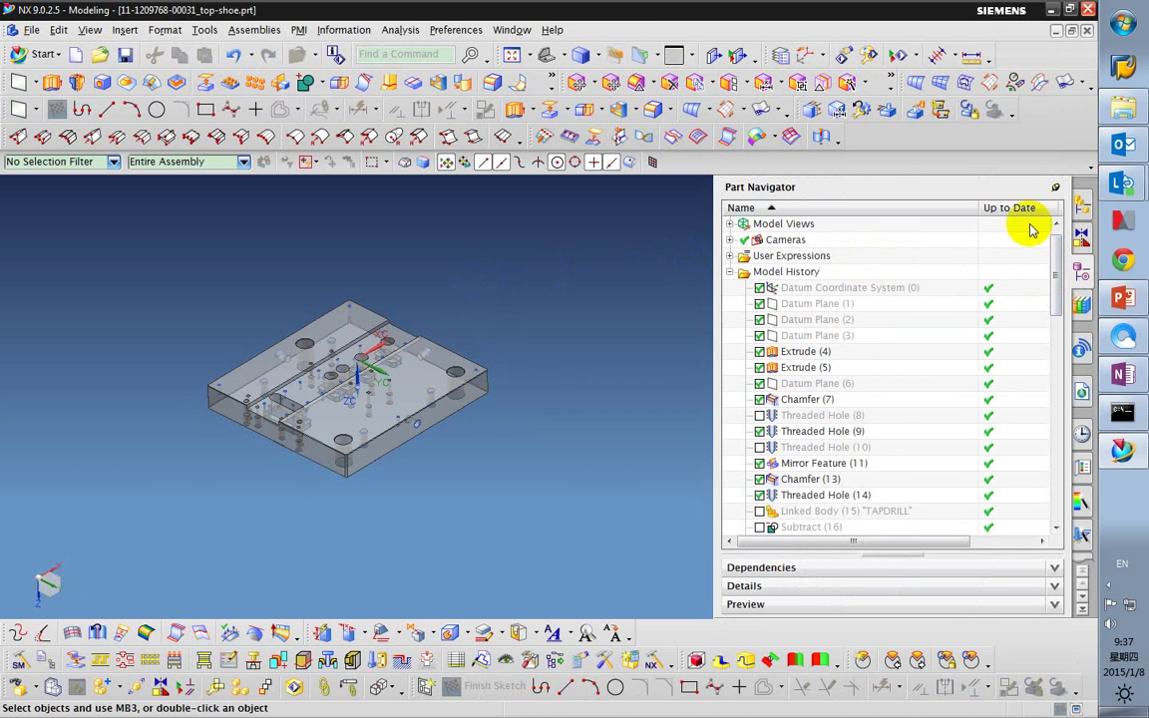
pyautogui.click(1083, 206)
pyautogui.click(893, 241)
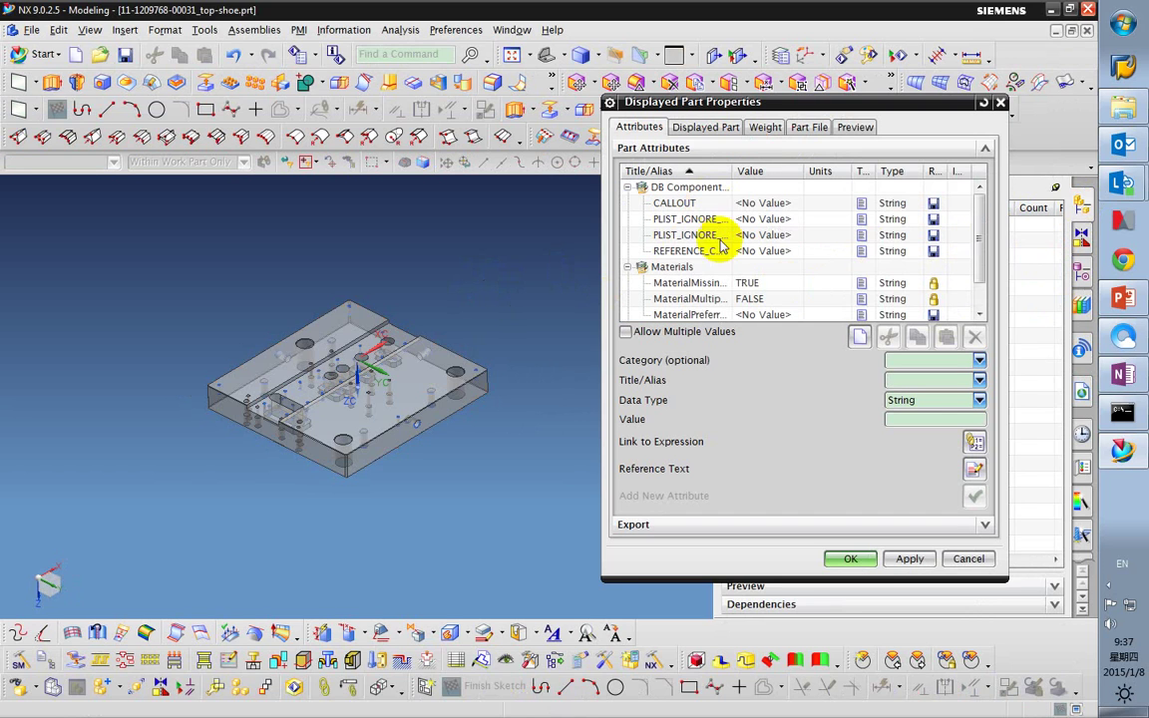
pyautogui.moveTo(977, 225); pyautogui.dragTo(983, 185)
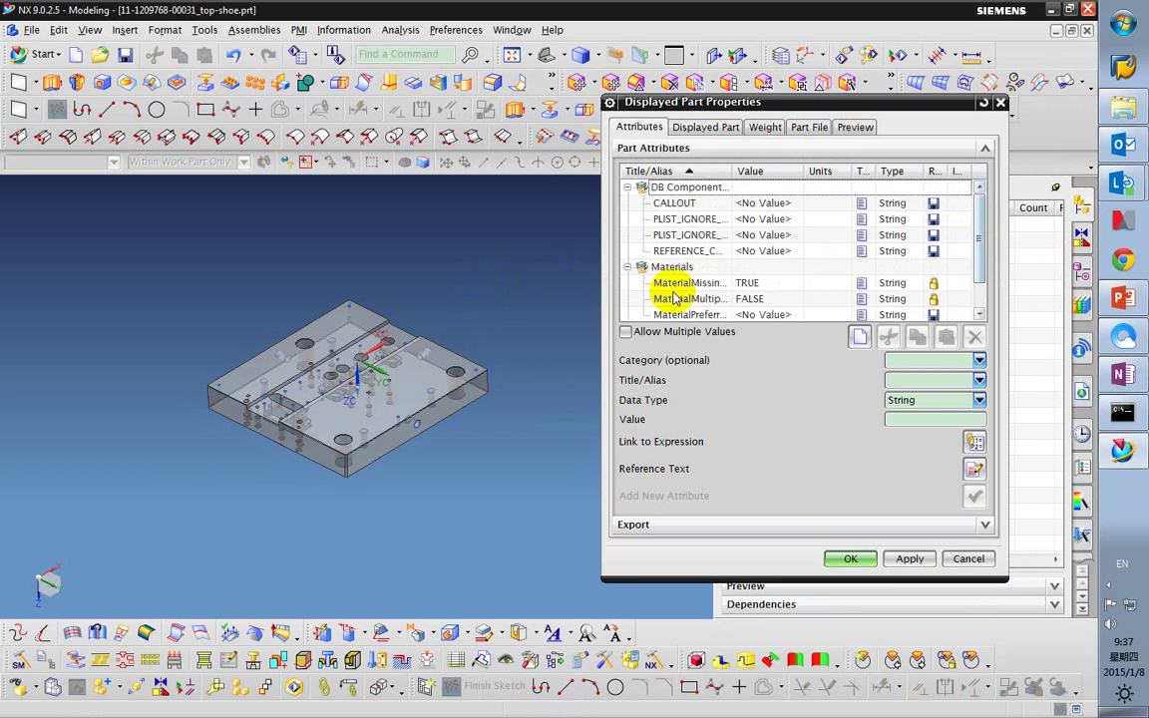
pyautogui.click(960, 558)
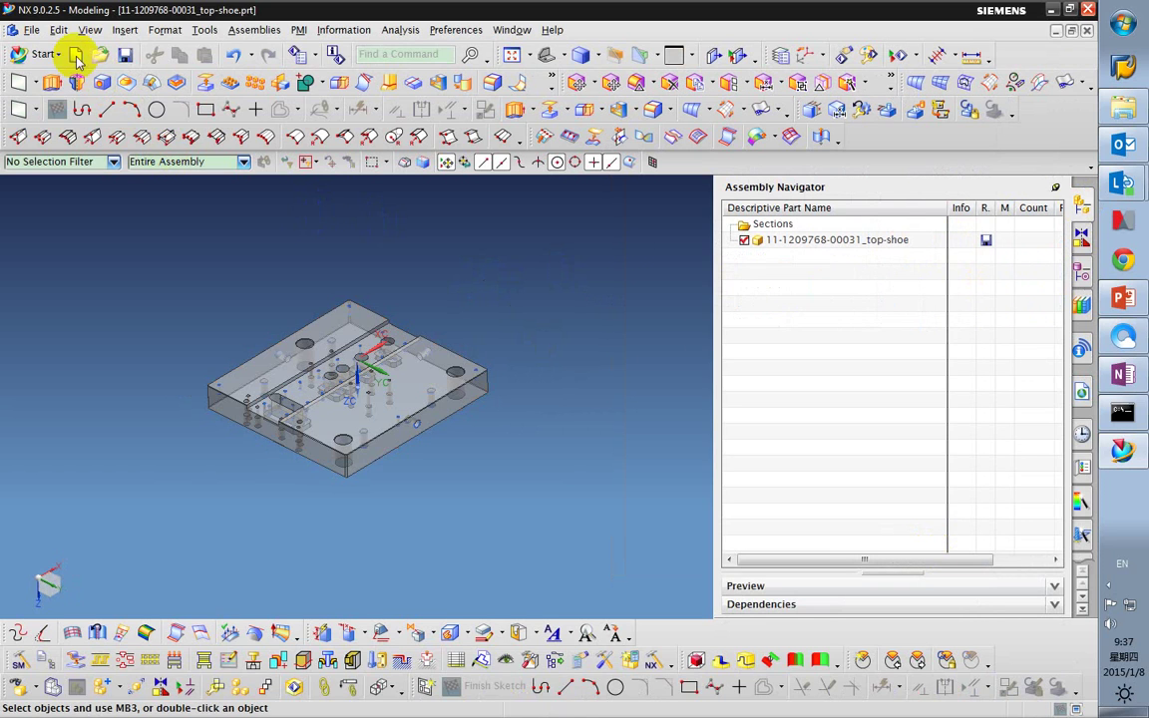
# Create a new part TE_Seed_Part.prt in D:\workdir from the DIE PART template.
pyautogui.click(141, 137)
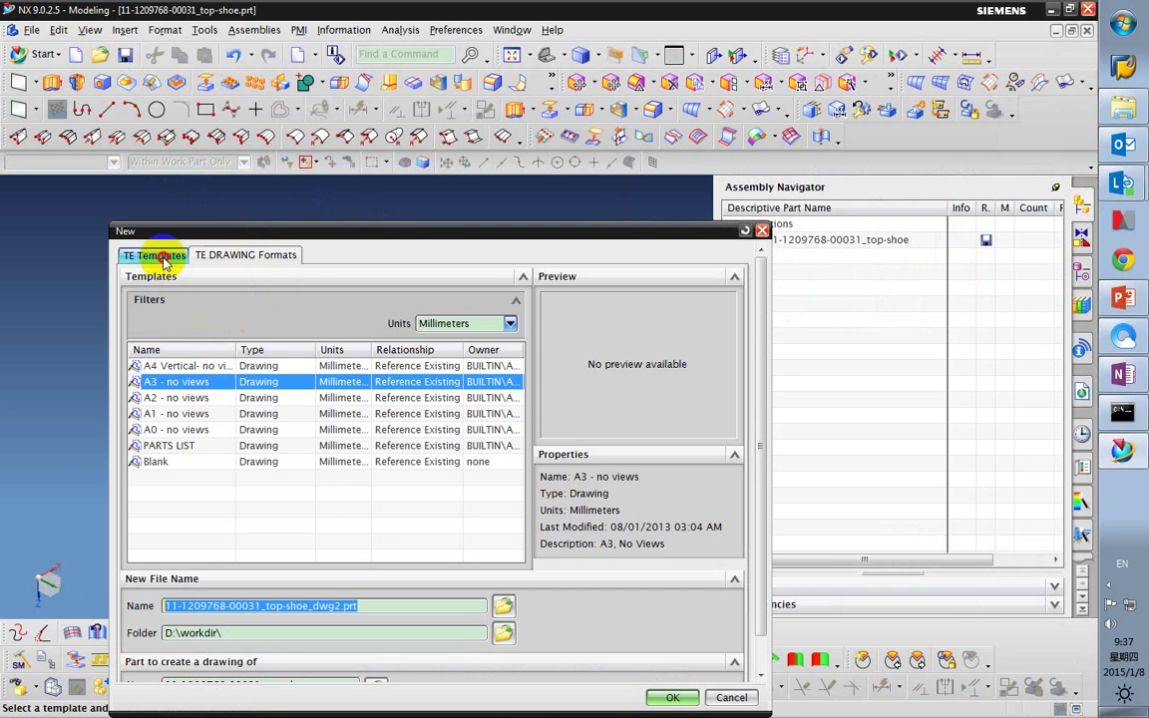
pyautogui.click(156, 255)
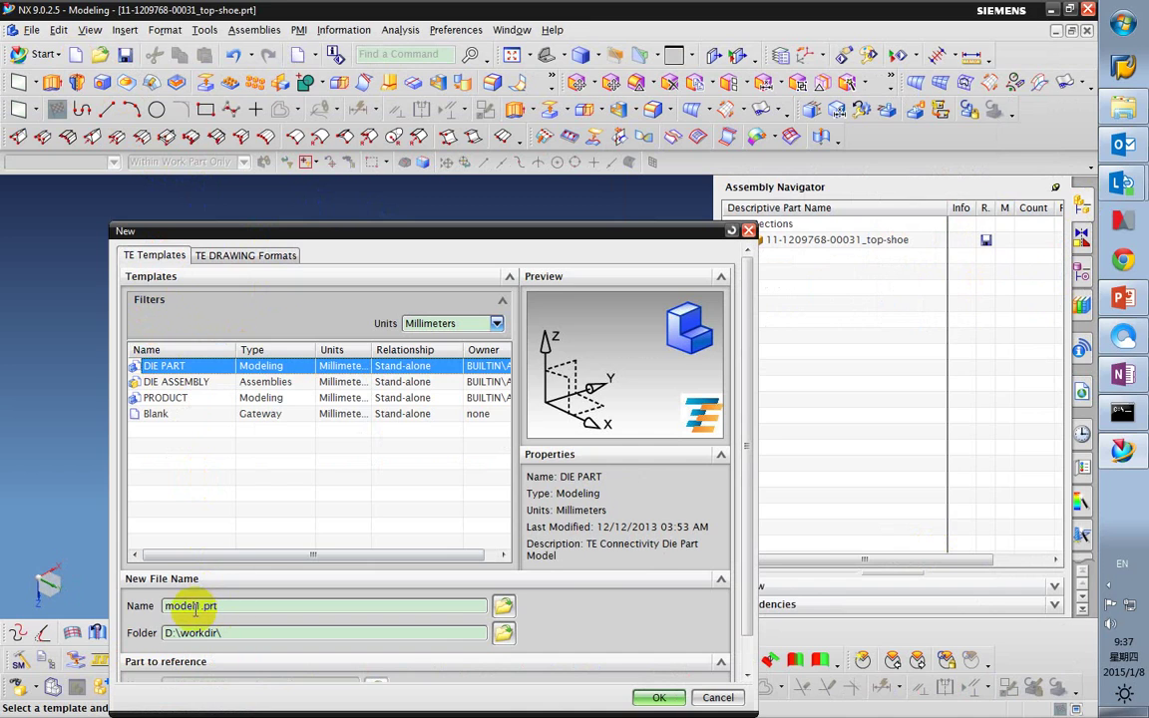
pyautogui.moveTo(197, 606); pyautogui.dragTo(149, 605)
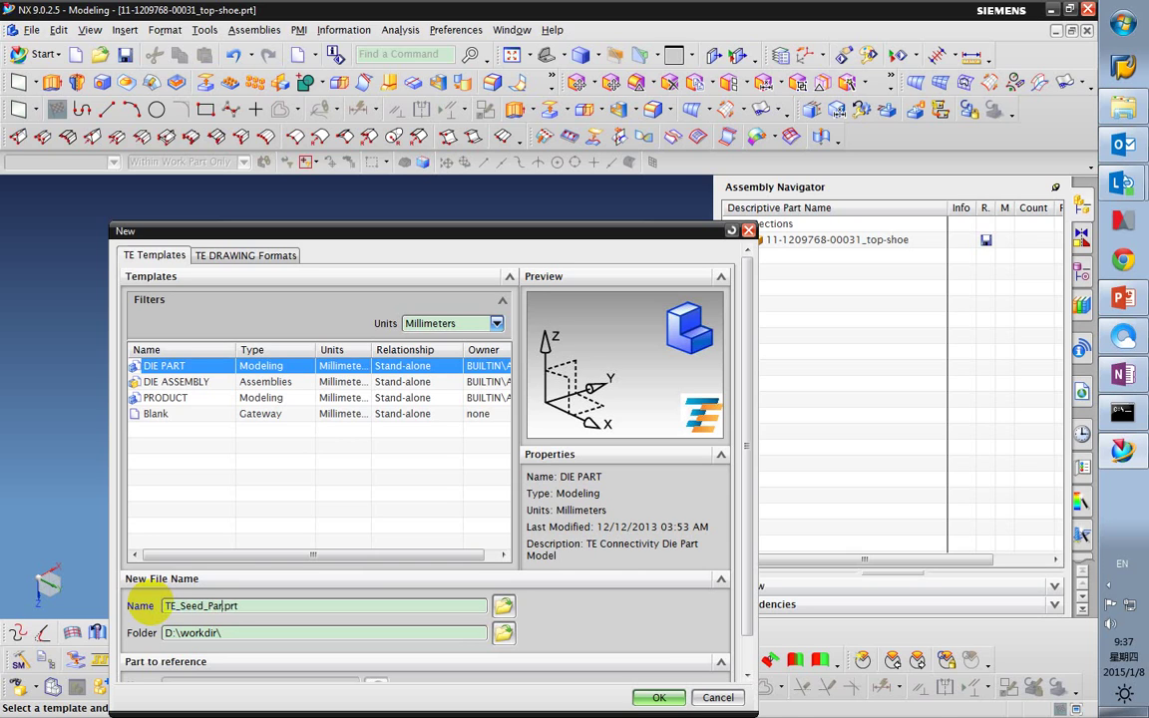
pyautogui.moveTo(222, 605); pyautogui.dragTo(148, 605)
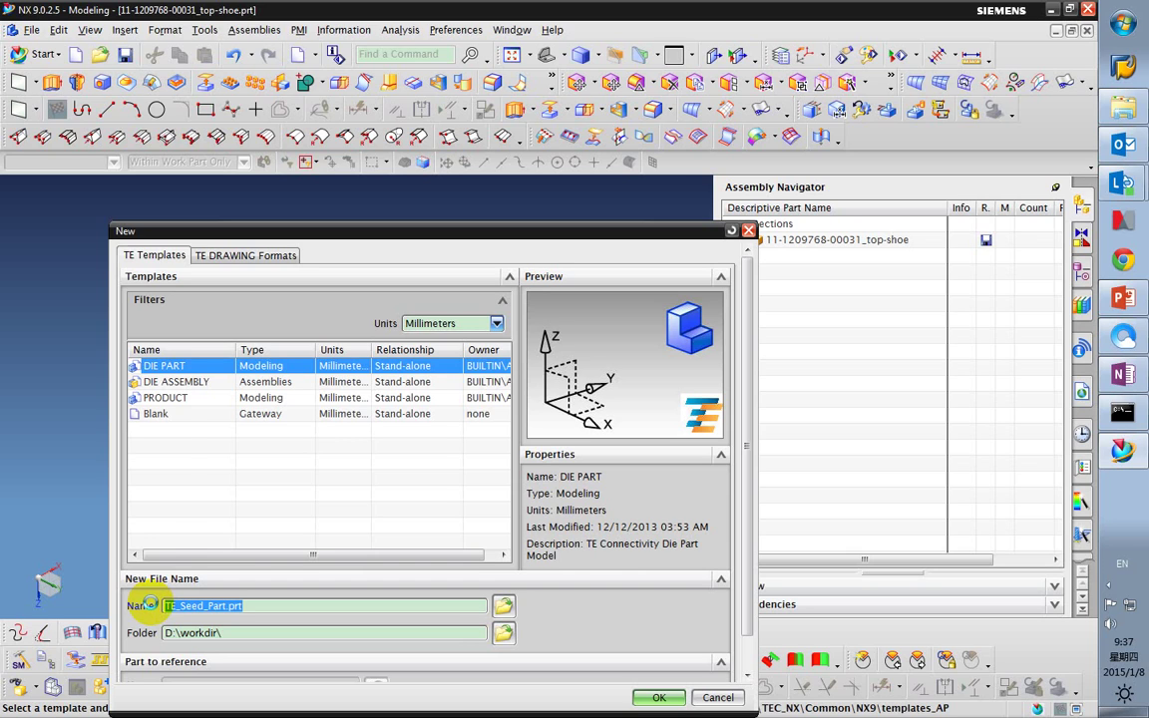
pyautogui.middleClick(170, 436)
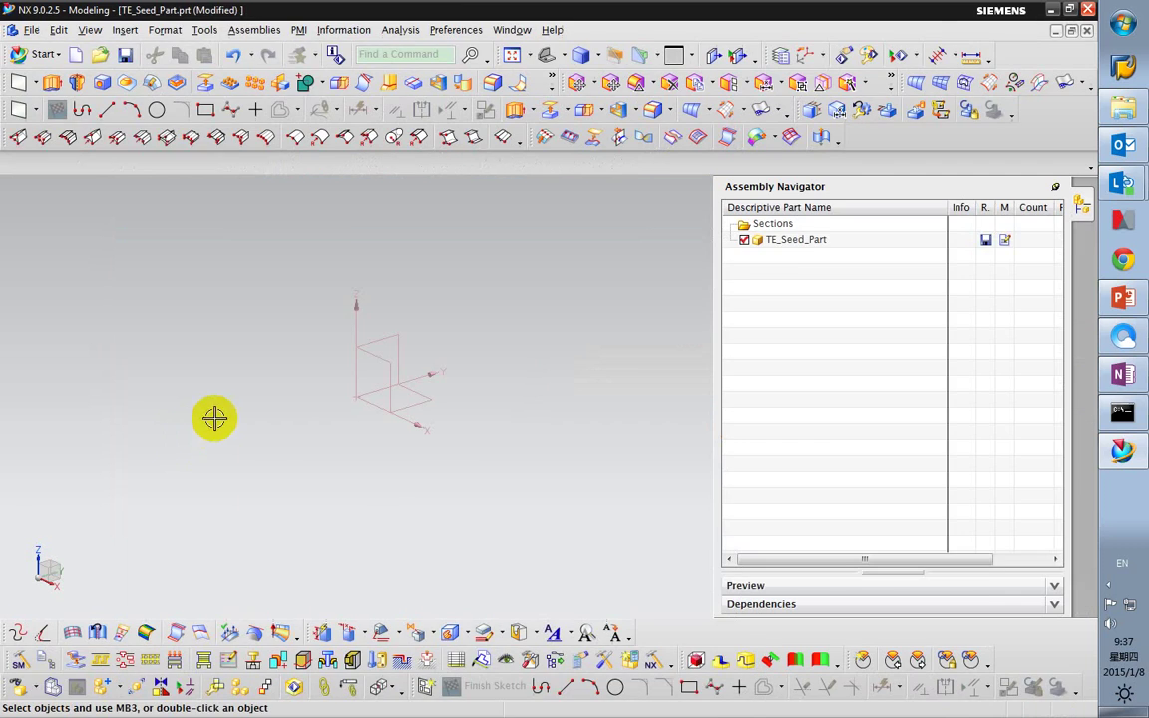
# Save TE_Seed_Part and open its properties with the attribute list enlarged.
pyautogui.rightClick(793, 242)
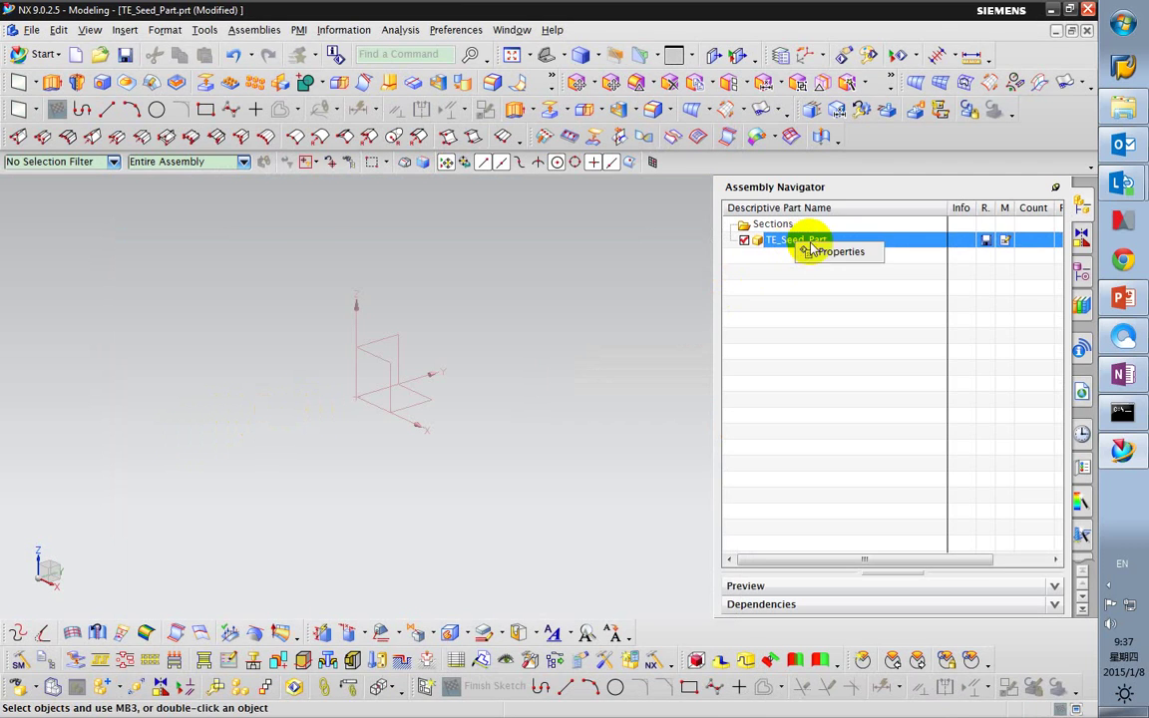
pyautogui.click(122, 55)
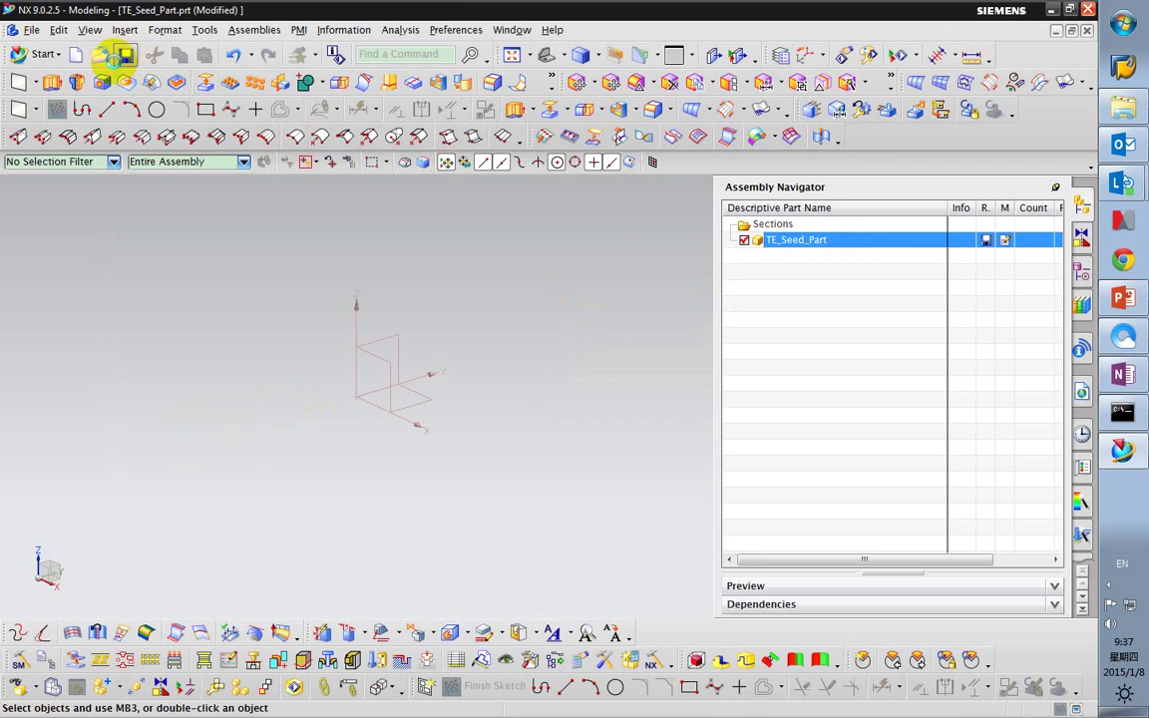
pyautogui.rightClick(806, 251)
pyautogui.click(816, 253)
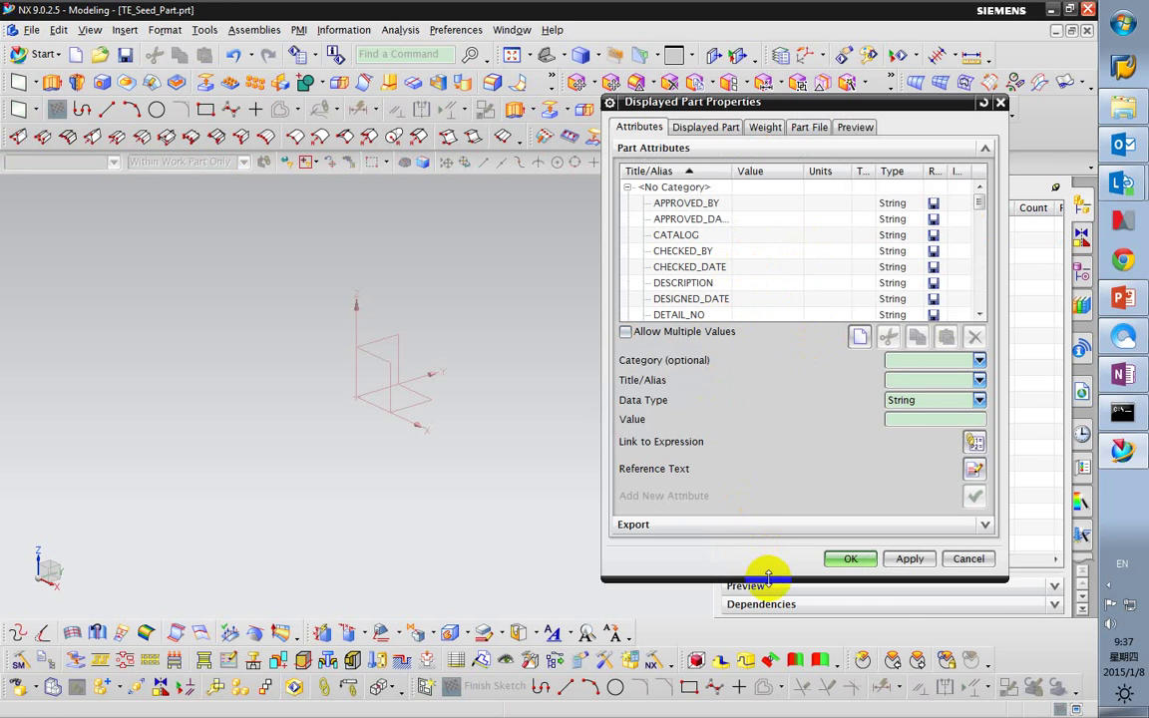
pyautogui.moveTo(768, 581); pyautogui.dragTo(767, 678)
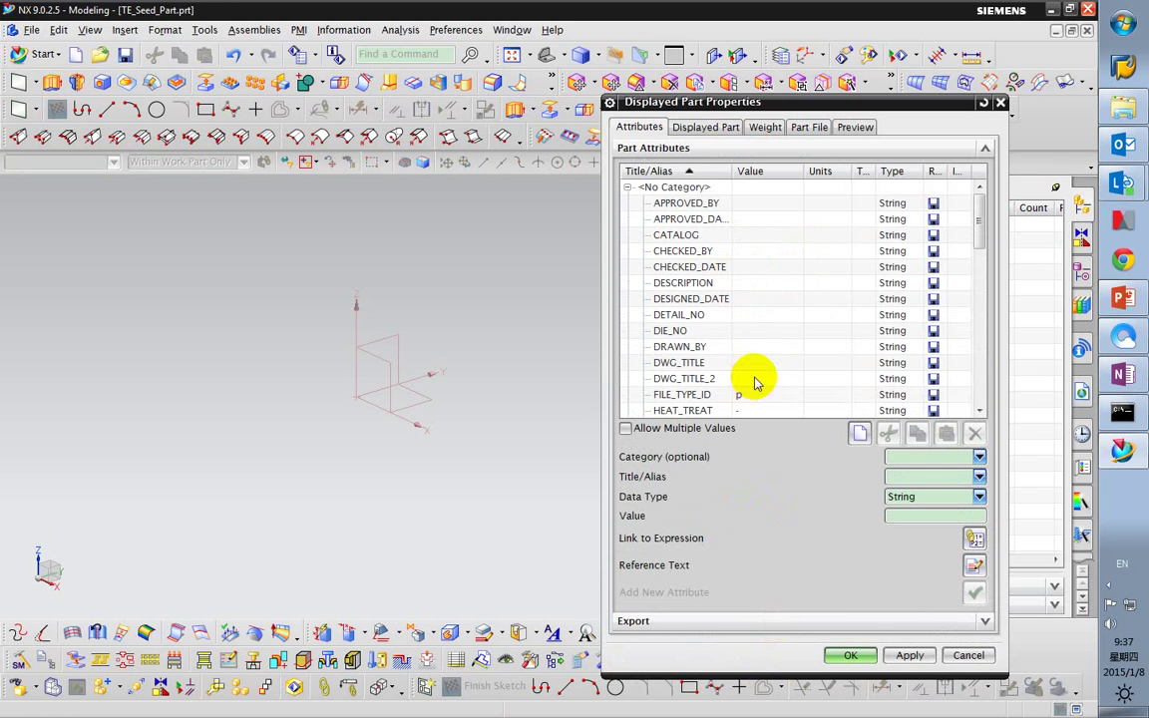
# Enter the approver's name in APPROVED_BY and the checker's name in CHECKED_BY, then apply.
pyautogui.click(803, 204)
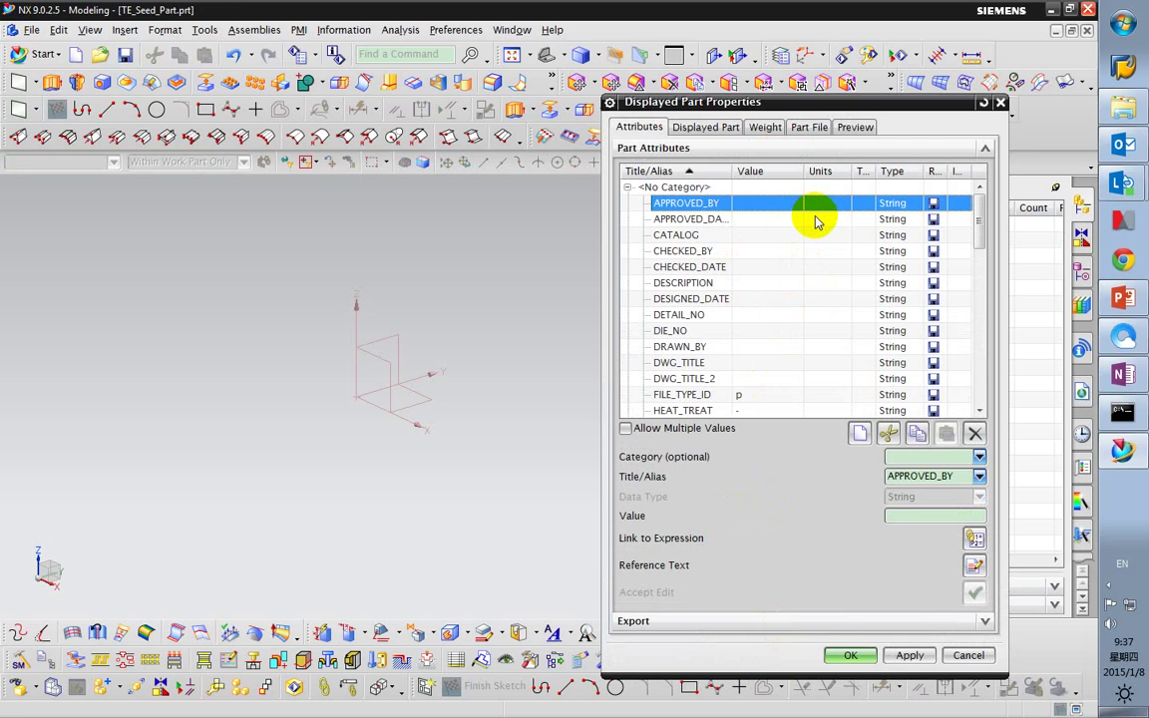
pyautogui.click(925, 516)
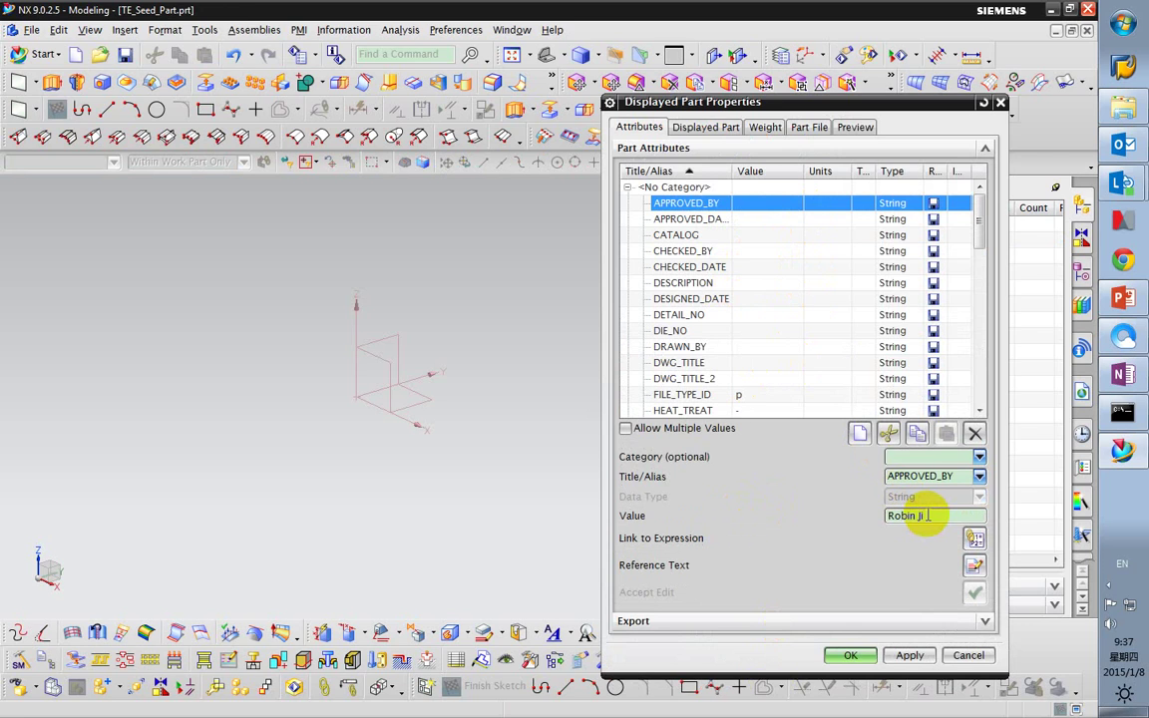
pyautogui.press('Return')
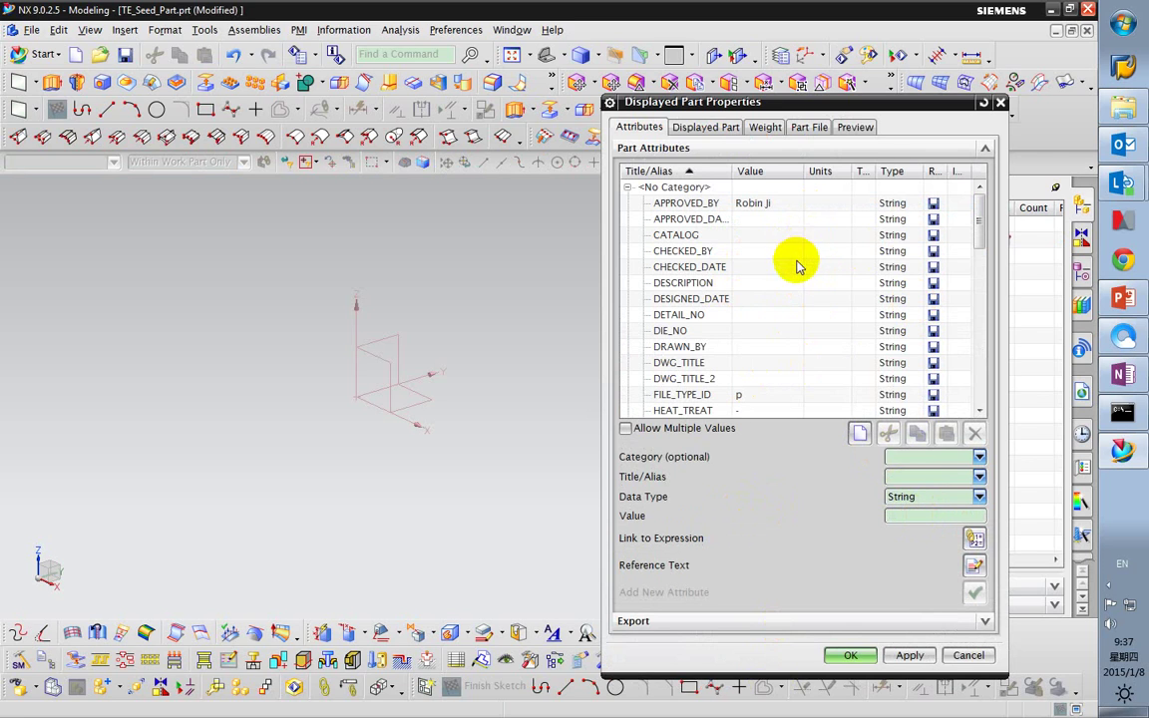
pyautogui.click(812, 254)
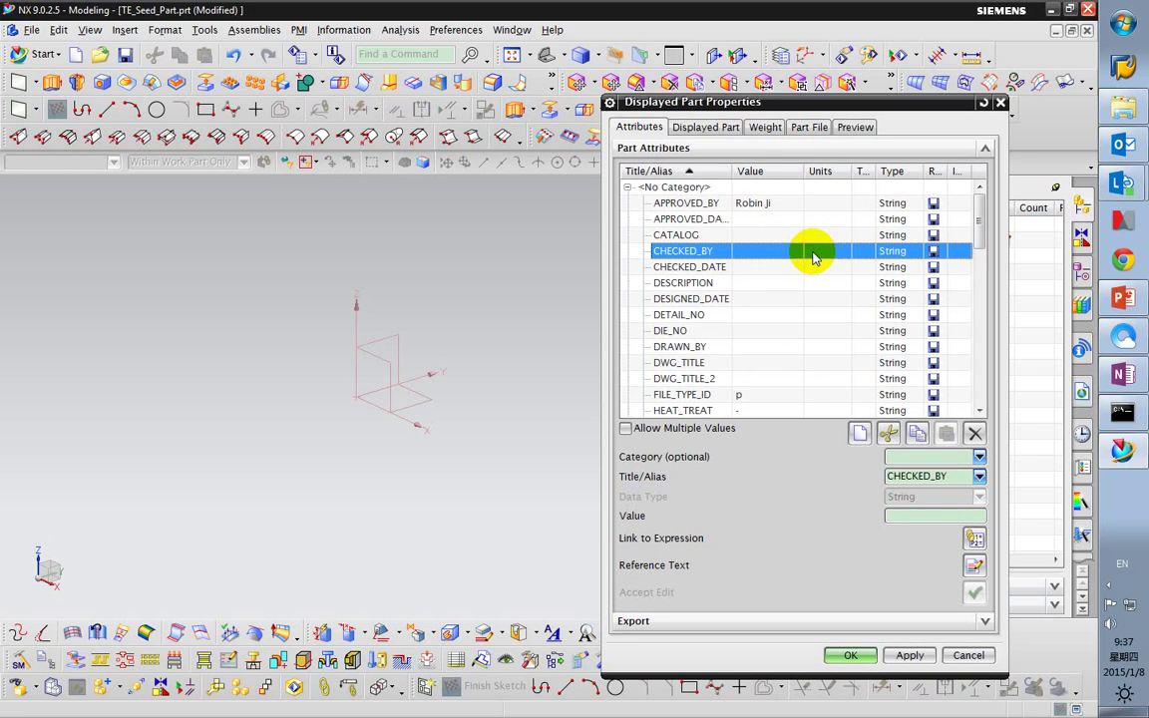
pyautogui.click(931, 518)
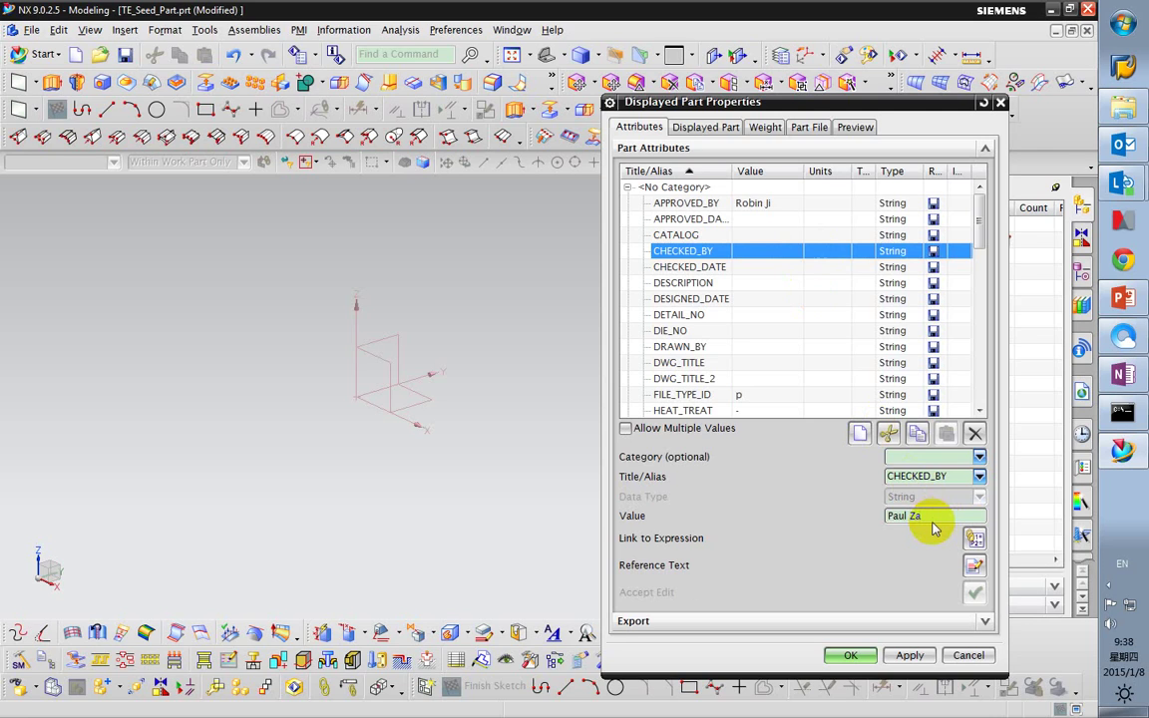
pyautogui.press('Return')
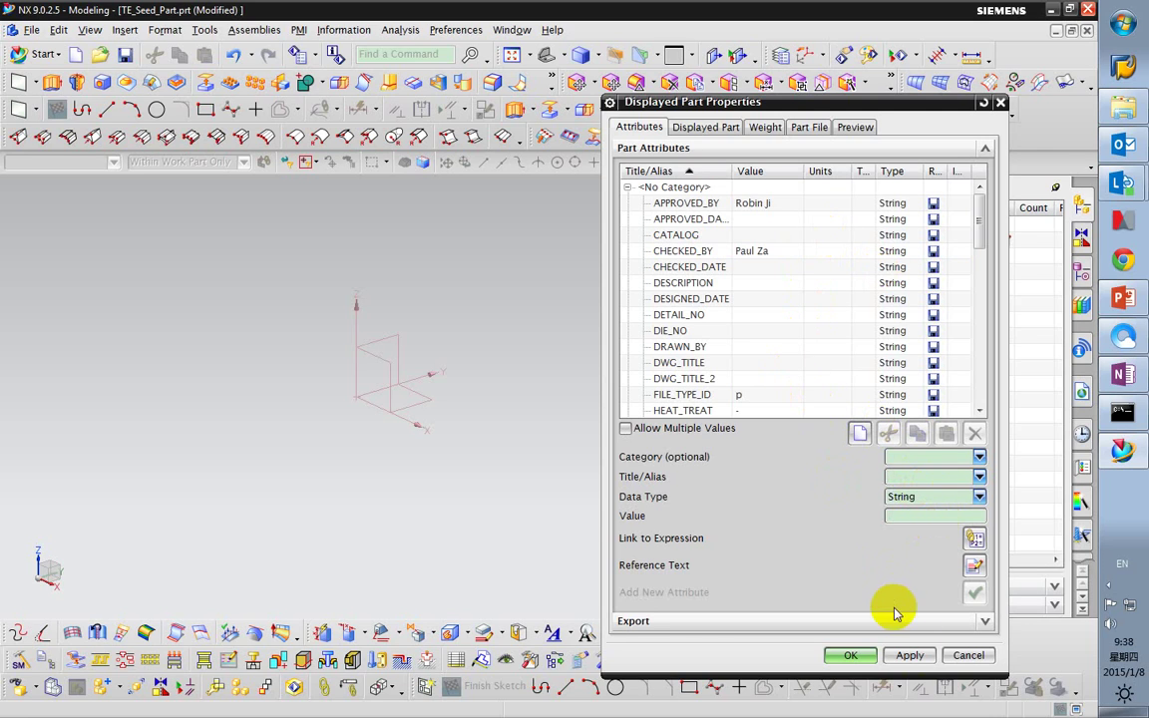
pyautogui.click(910, 655)
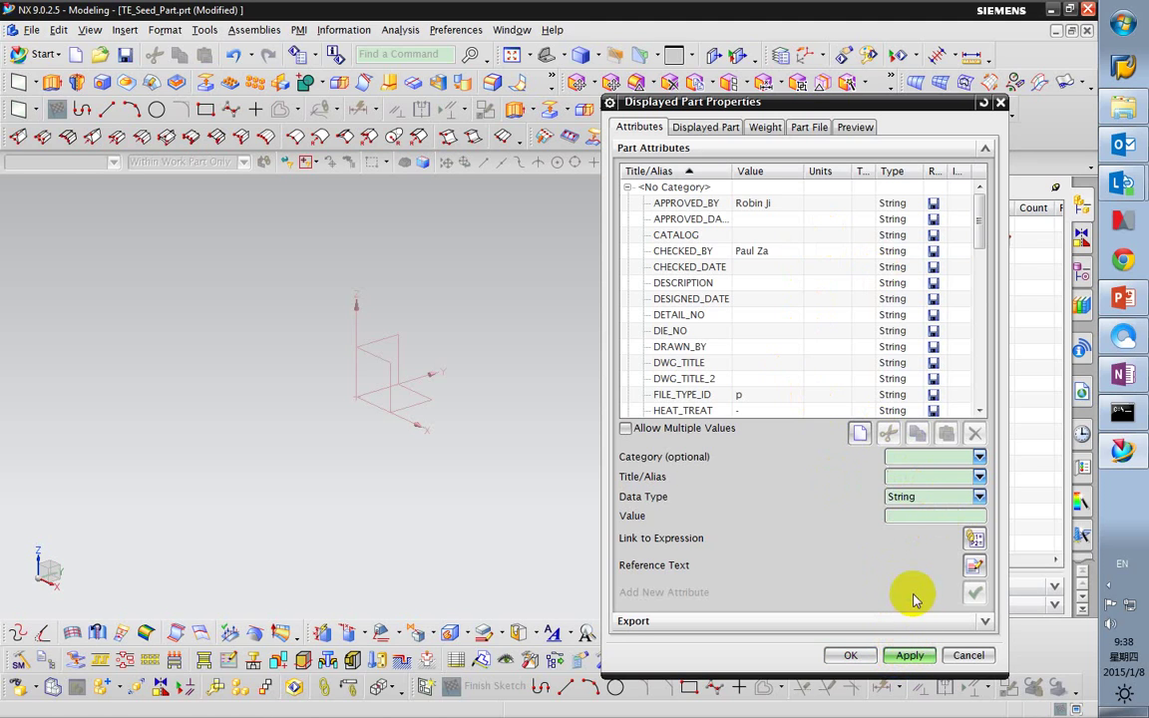
# Copy TE_Seed_Part's <No Category> attributes and save TE_Seed_Part.
pyautogui.click(689, 187)
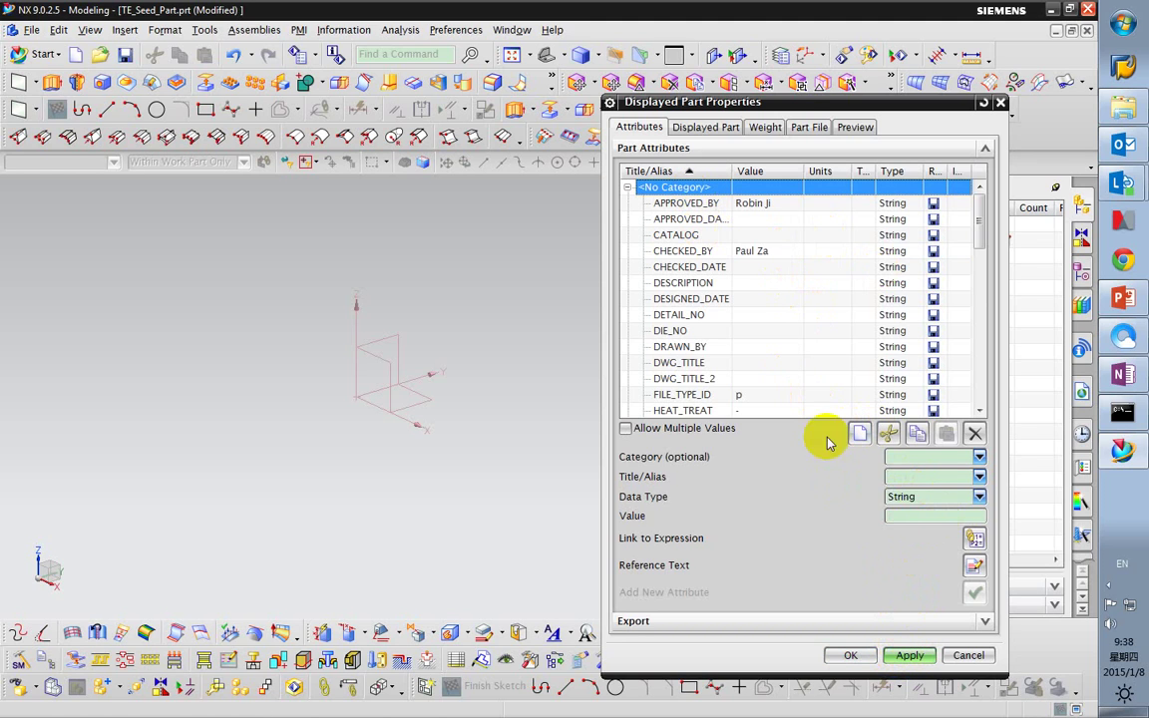
pyautogui.click(918, 431)
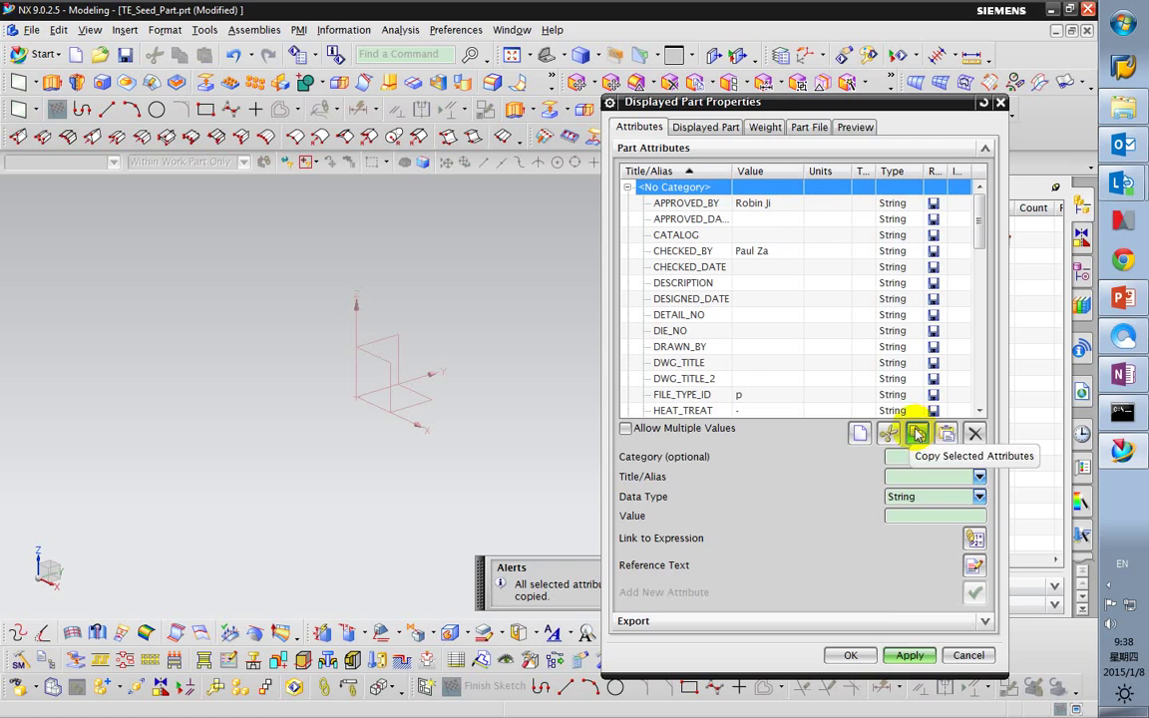
pyautogui.click(853, 655)
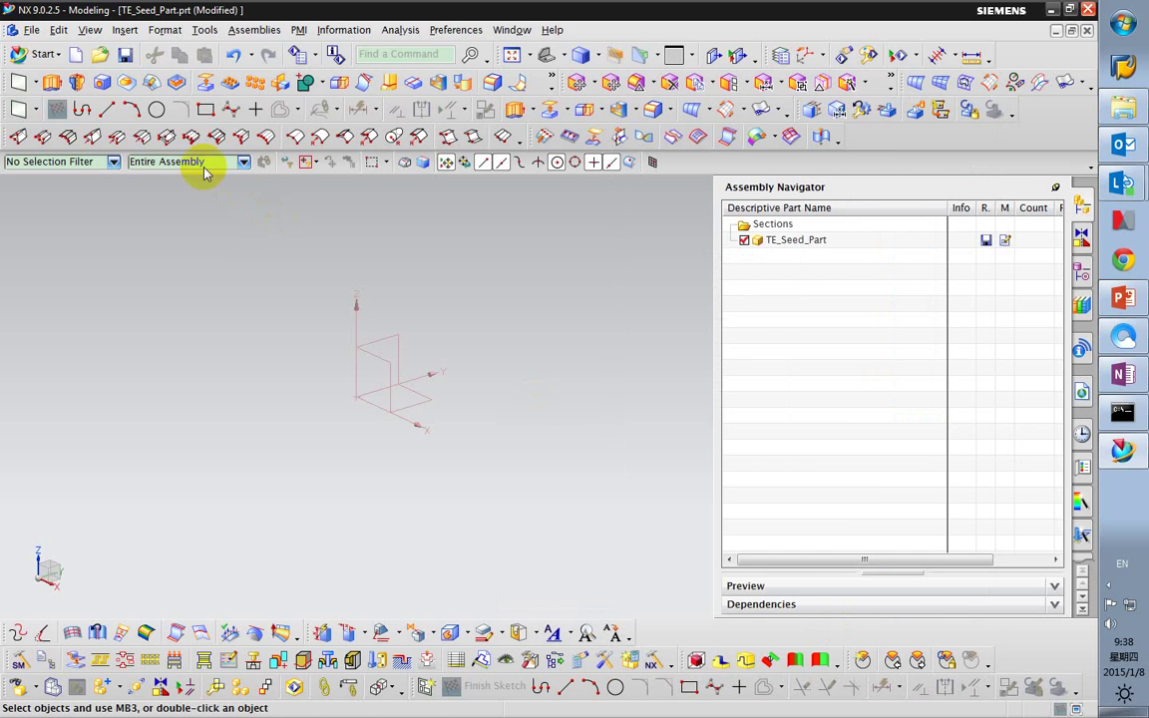
pyautogui.click(509, 30)
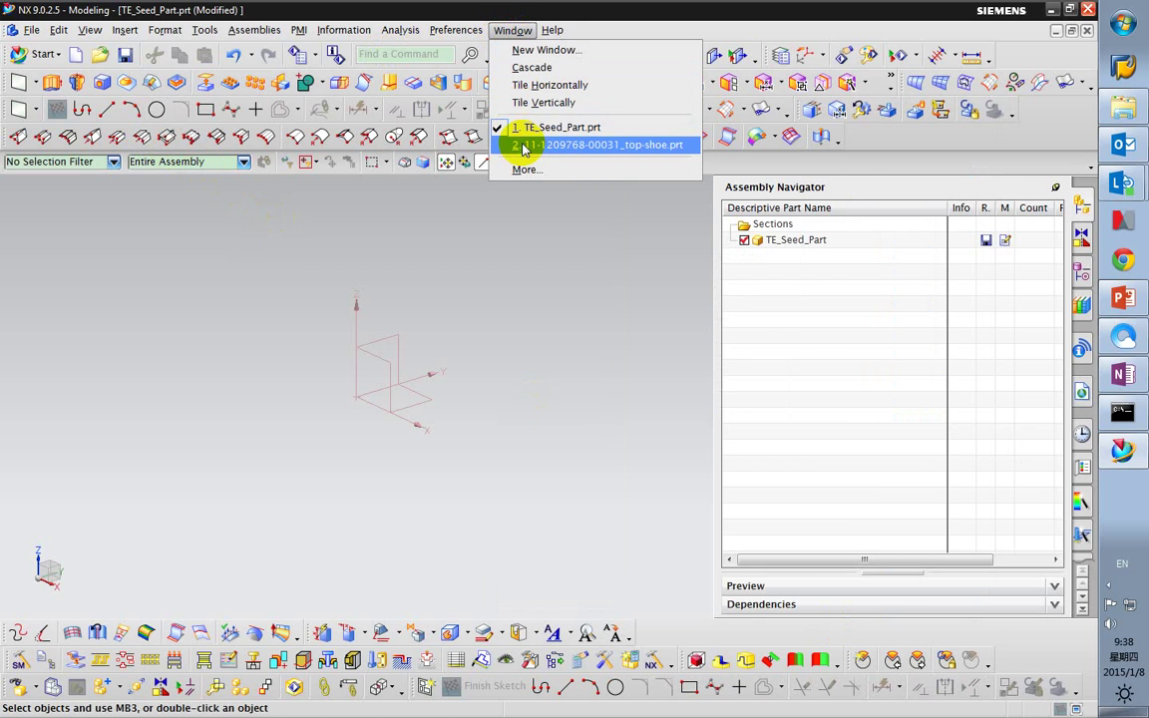
pyautogui.click(124, 52)
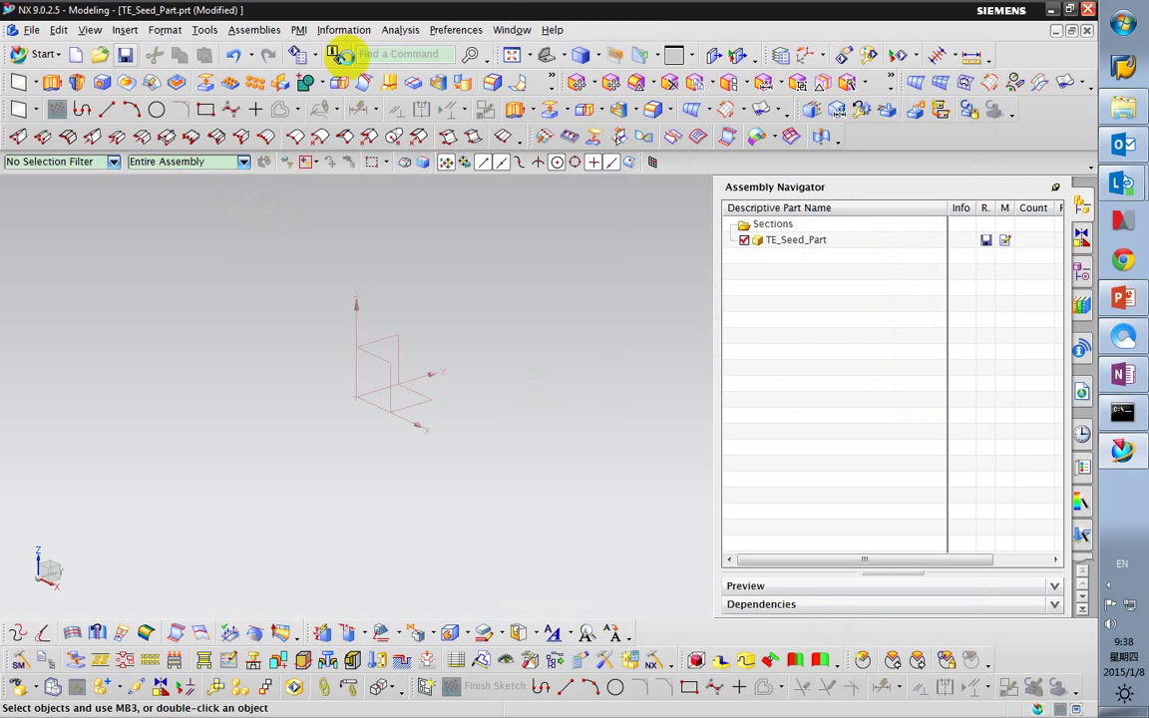
# Switch to the top-shoe part and paste the copied attributes into its properties.
pyautogui.click(511, 30)
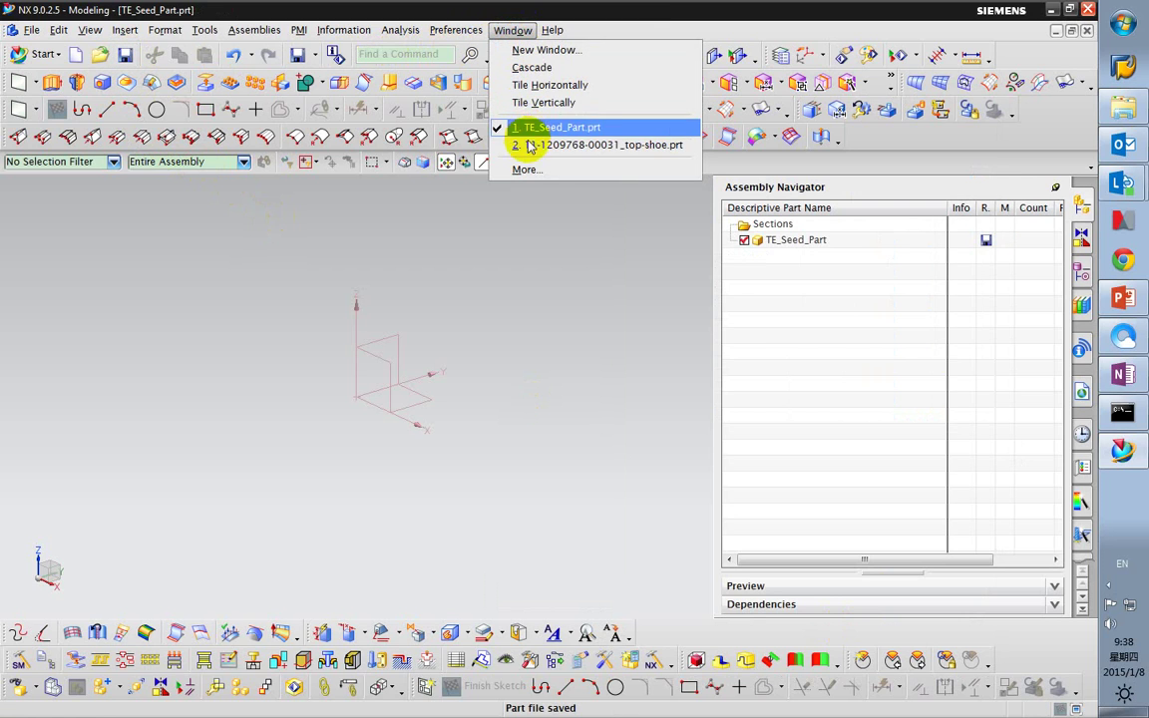
pyautogui.click(520, 143)
pyautogui.click(767, 245)
pyautogui.rightClick(770, 241)
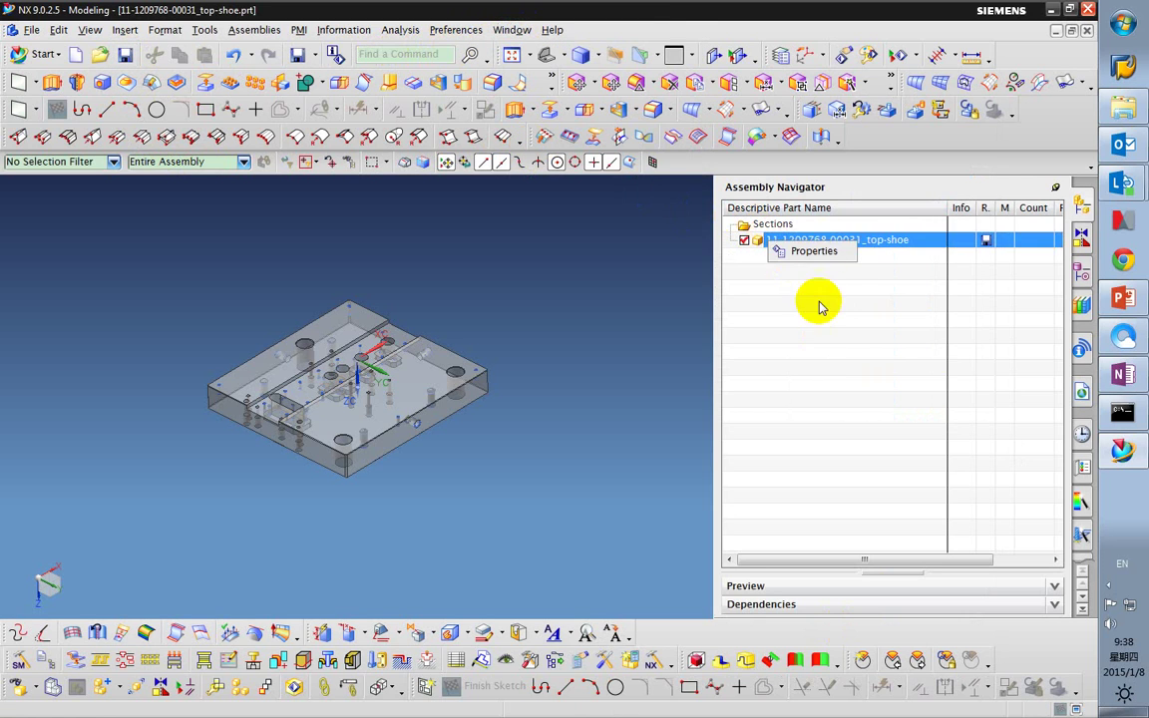
pyautogui.click(823, 249)
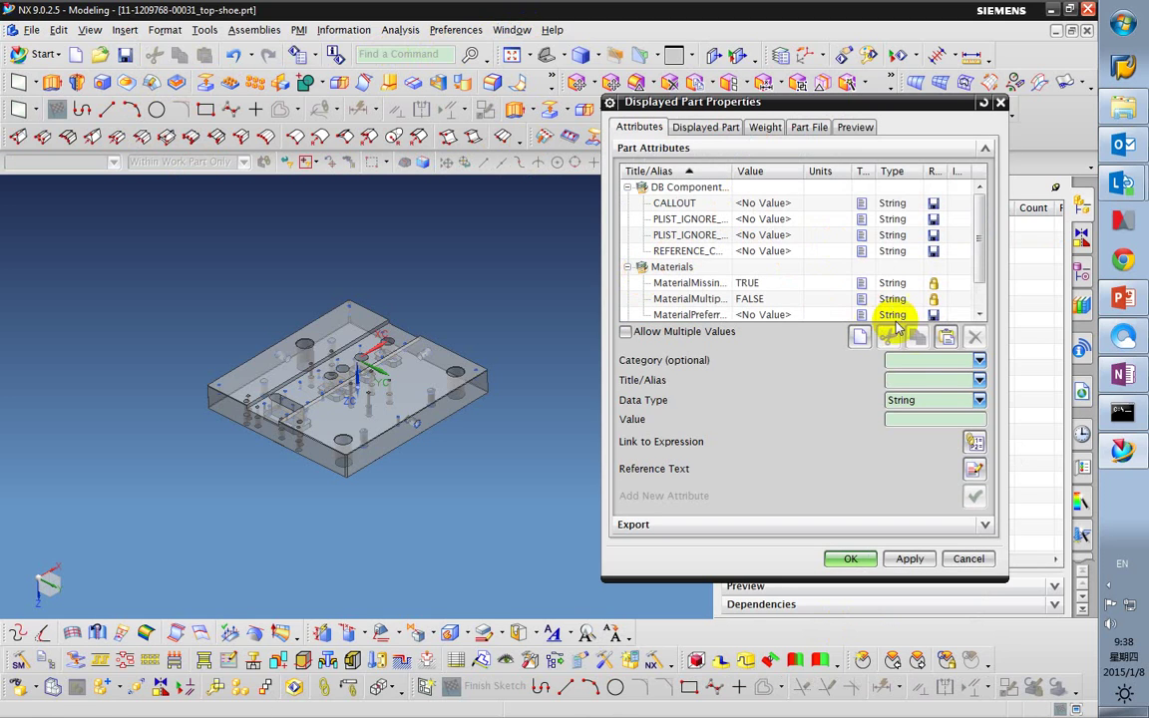
pyautogui.click(945, 338)
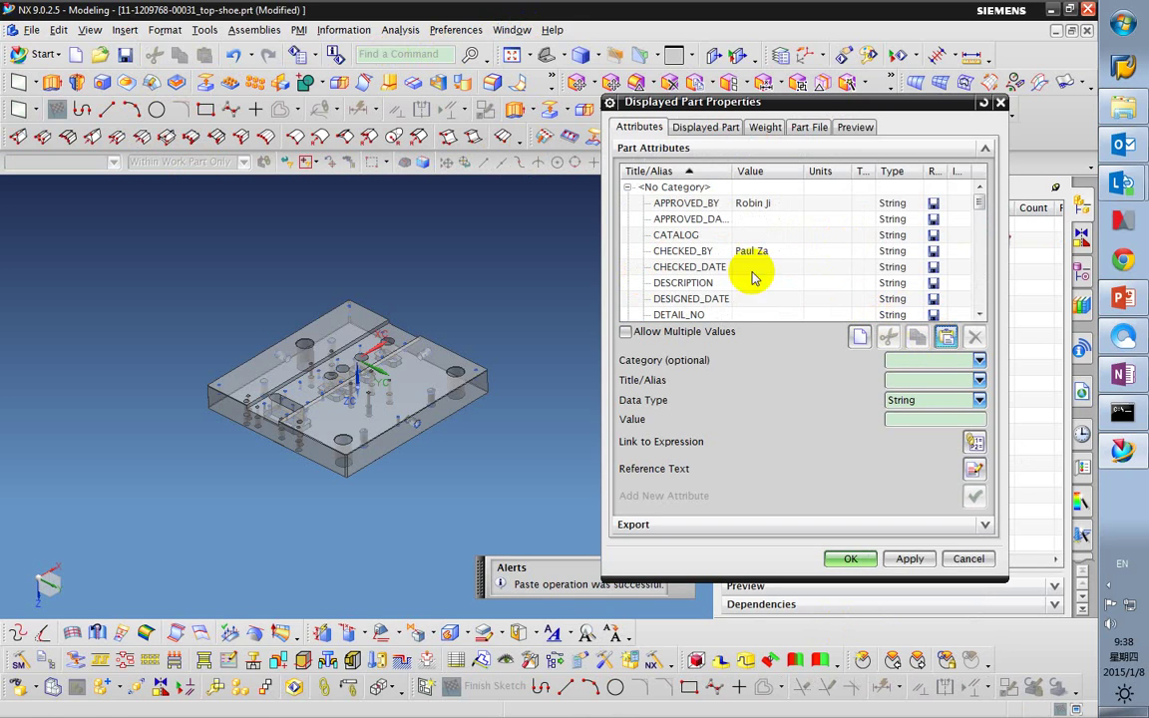
pyautogui.click(628, 188)
pyautogui.click(627, 204)
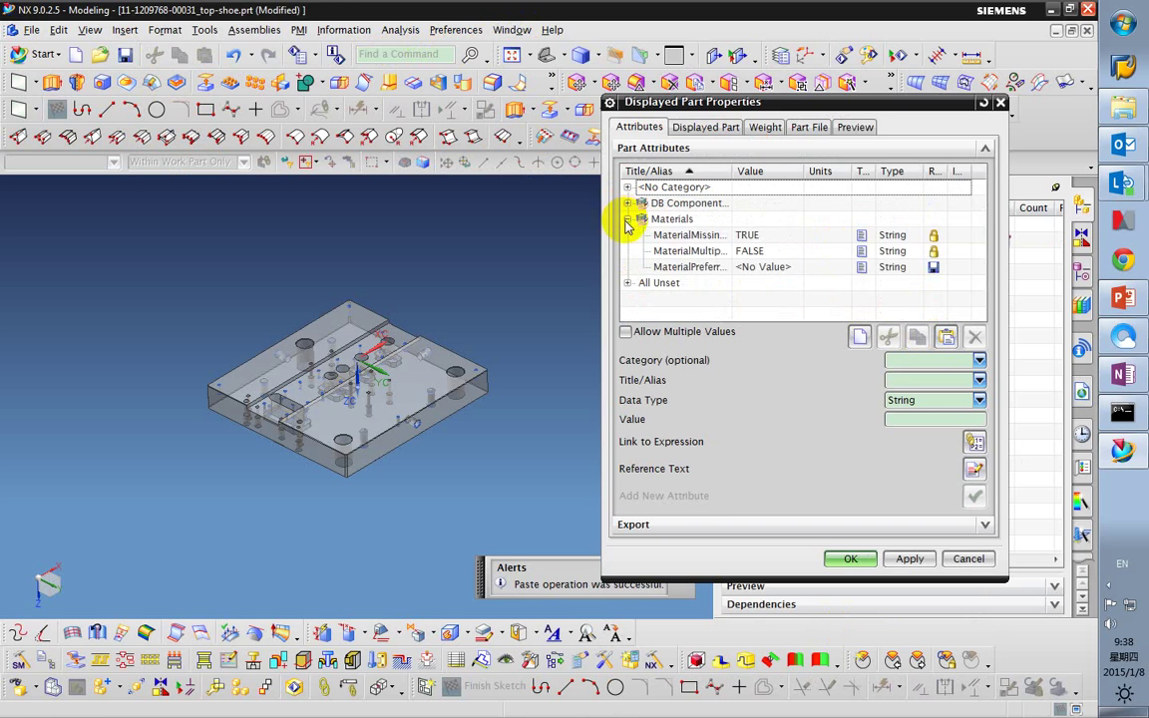
pyautogui.click(627, 220)
pyautogui.click(626, 188)
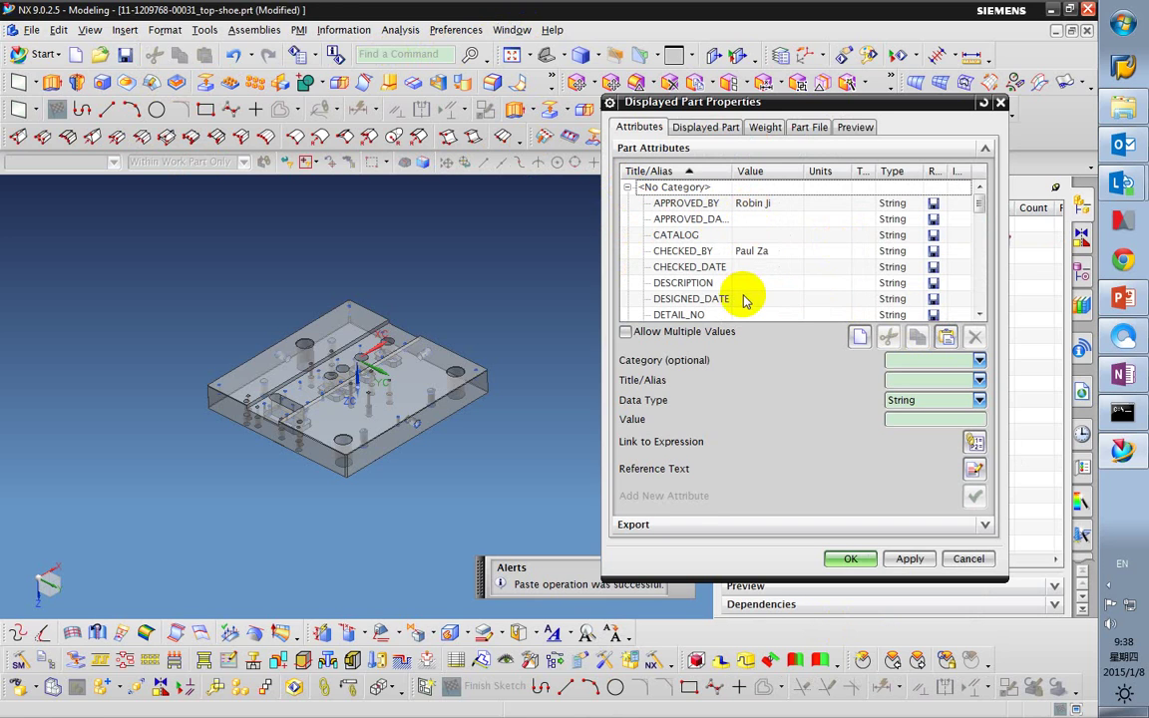
# Set the APPROVED_DATE attribute to 2015-01-08.
pyautogui.click(769, 222)
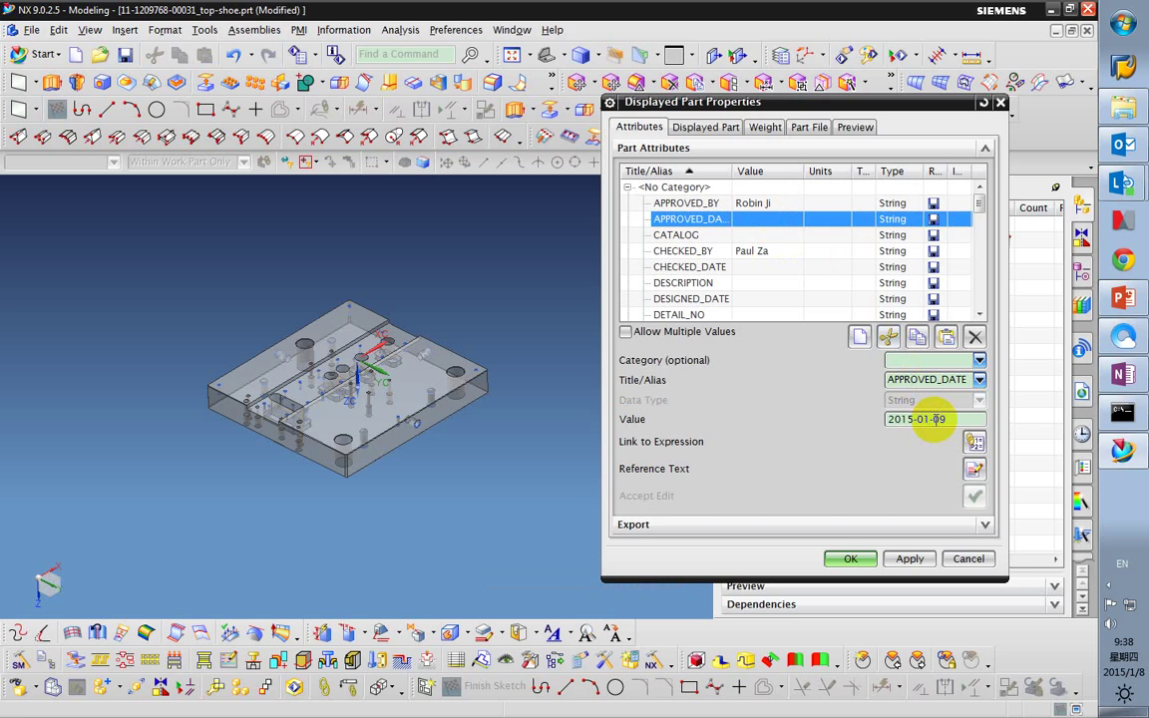
pyautogui.click(933, 421)
pyautogui.write('2015-01-08')
pyautogui.press('Return')
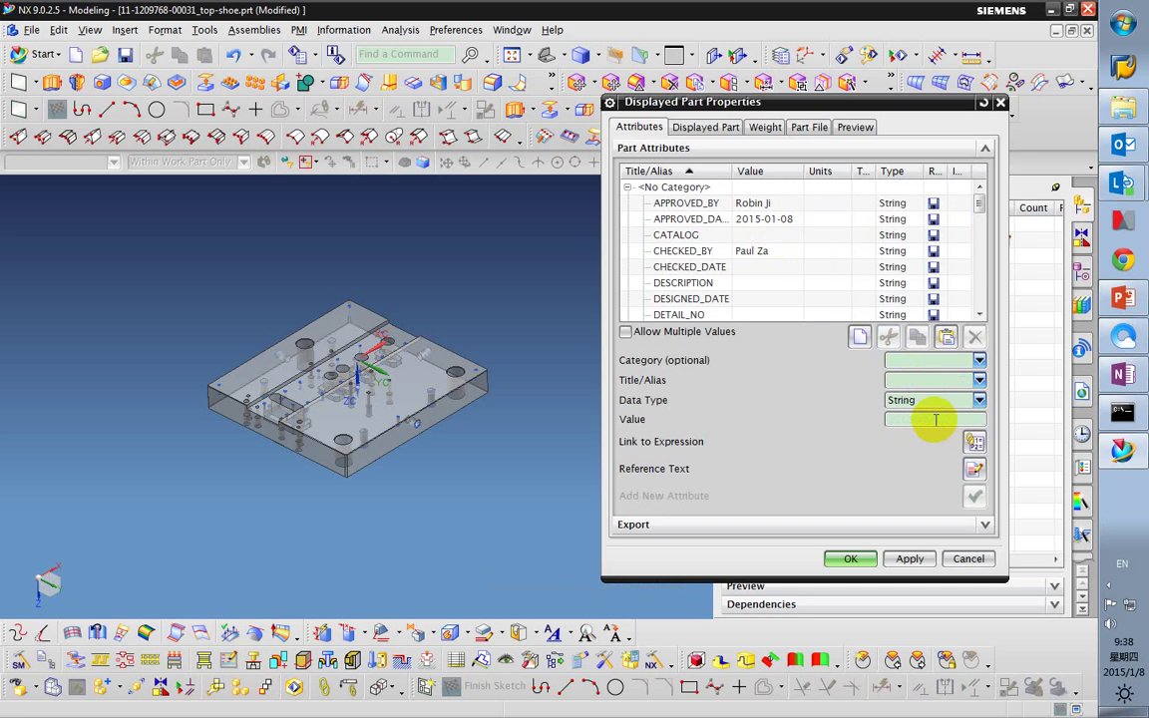
pyautogui.click(764, 284)
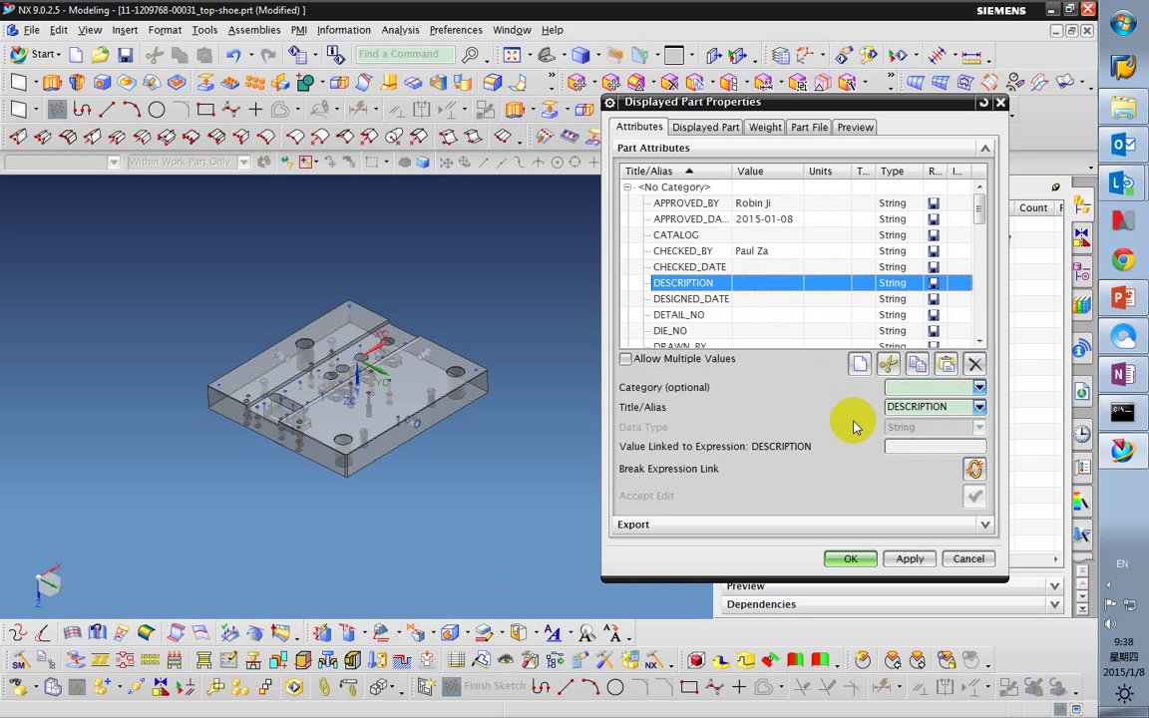
pyautogui.click(925, 448)
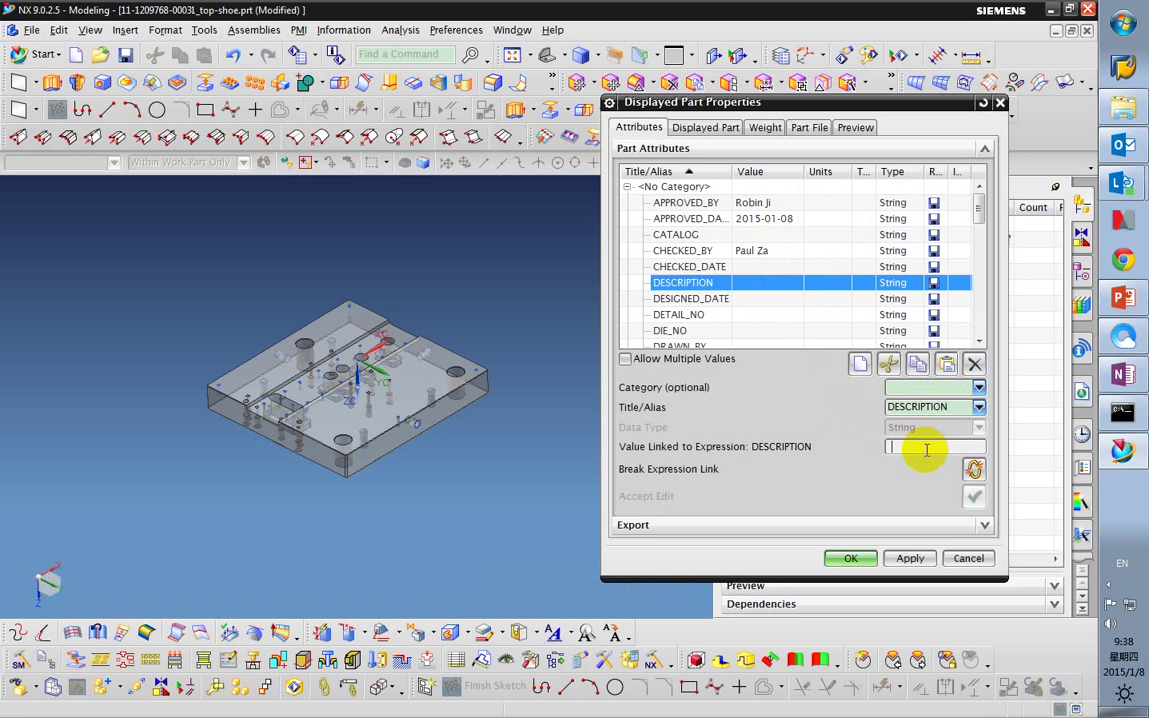
# Set the DIE_NO attribute to 11-1234567.
pyautogui.click(756, 302)
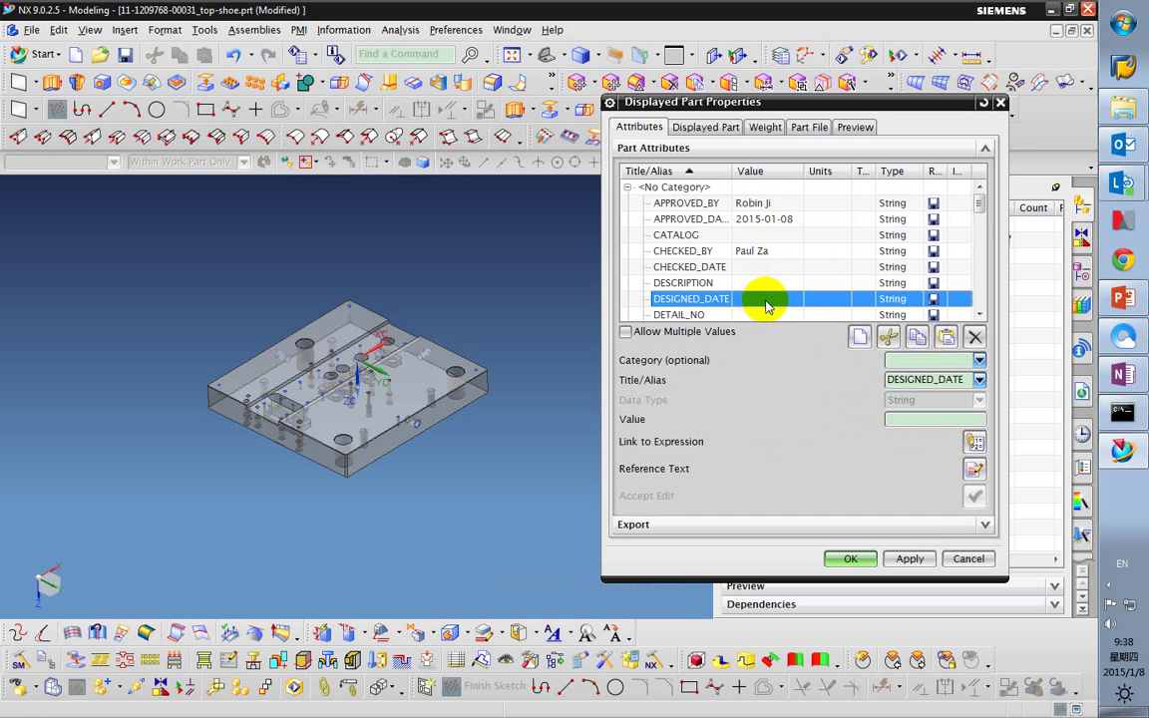
pyautogui.scroll(-1, 963, 229)
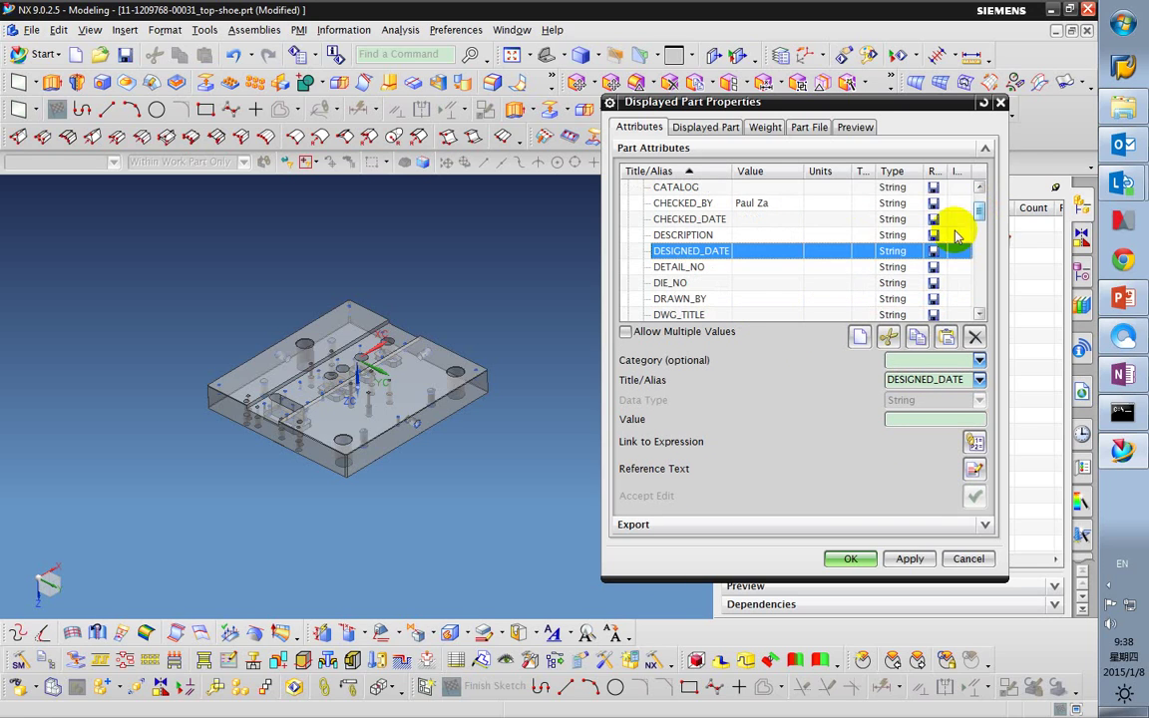
pyautogui.click(762, 267)
pyautogui.click(762, 283)
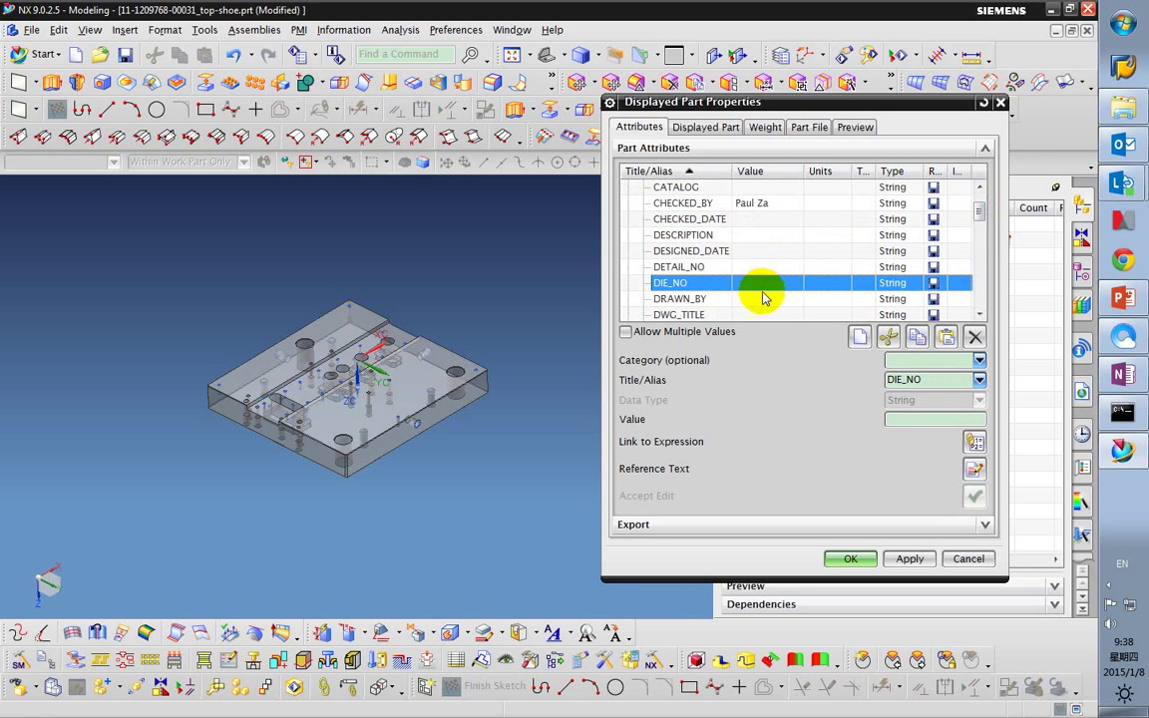
pyautogui.click(909, 420)
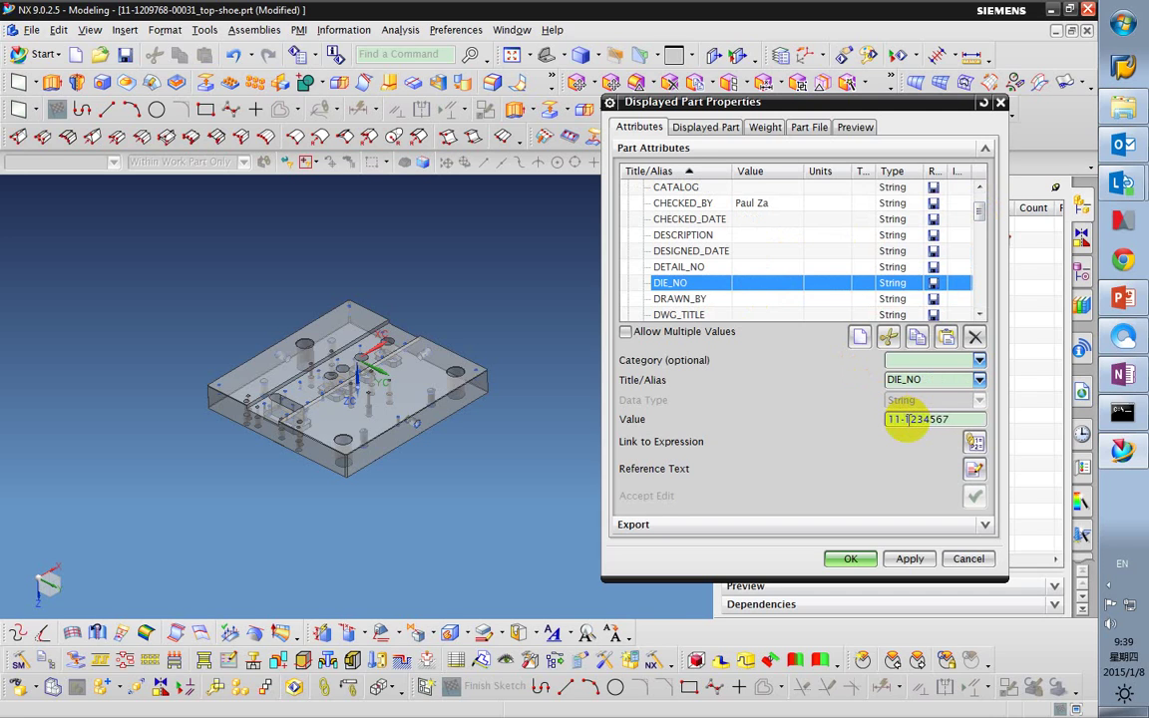
pyautogui.press('Return')
# Enter the drafter's name in the DRAWN_BY attribute.
pyautogui.scroll(-1, 981, 215)
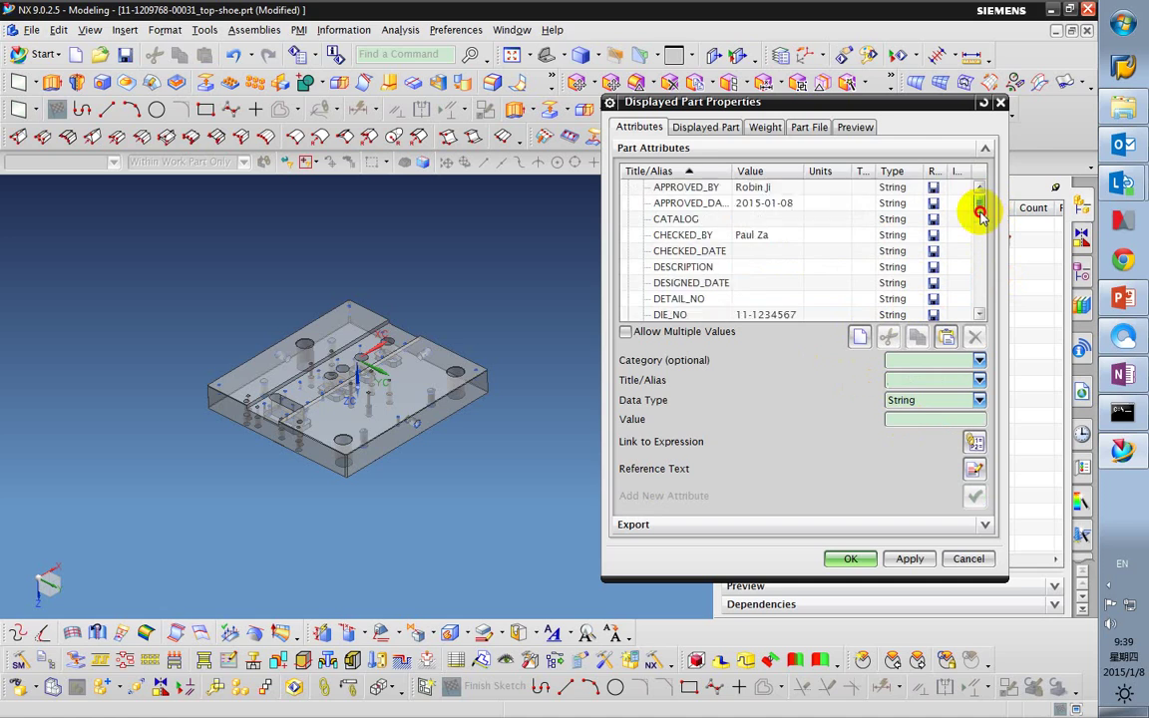
pyautogui.moveTo(980, 214); pyautogui.dragTo(919, 226)
pyautogui.click(760, 252)
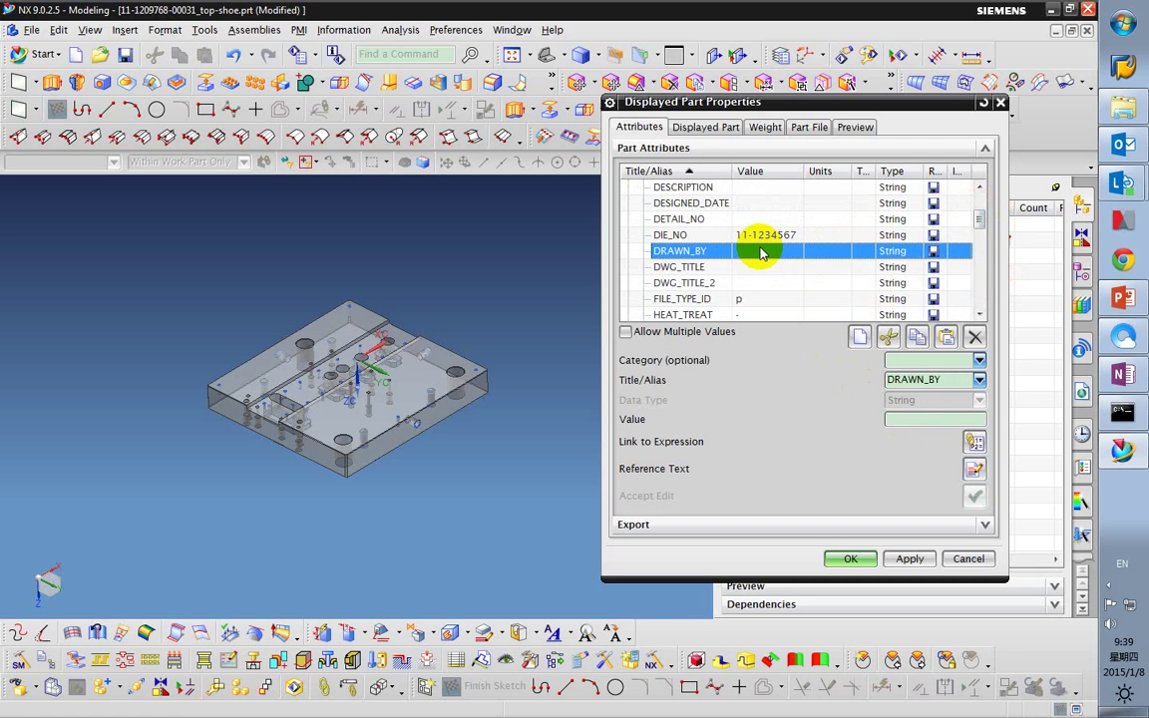
pyautogui.click(950, 421)
pyautogui.write('Robi')
pyautogui.press('Return')
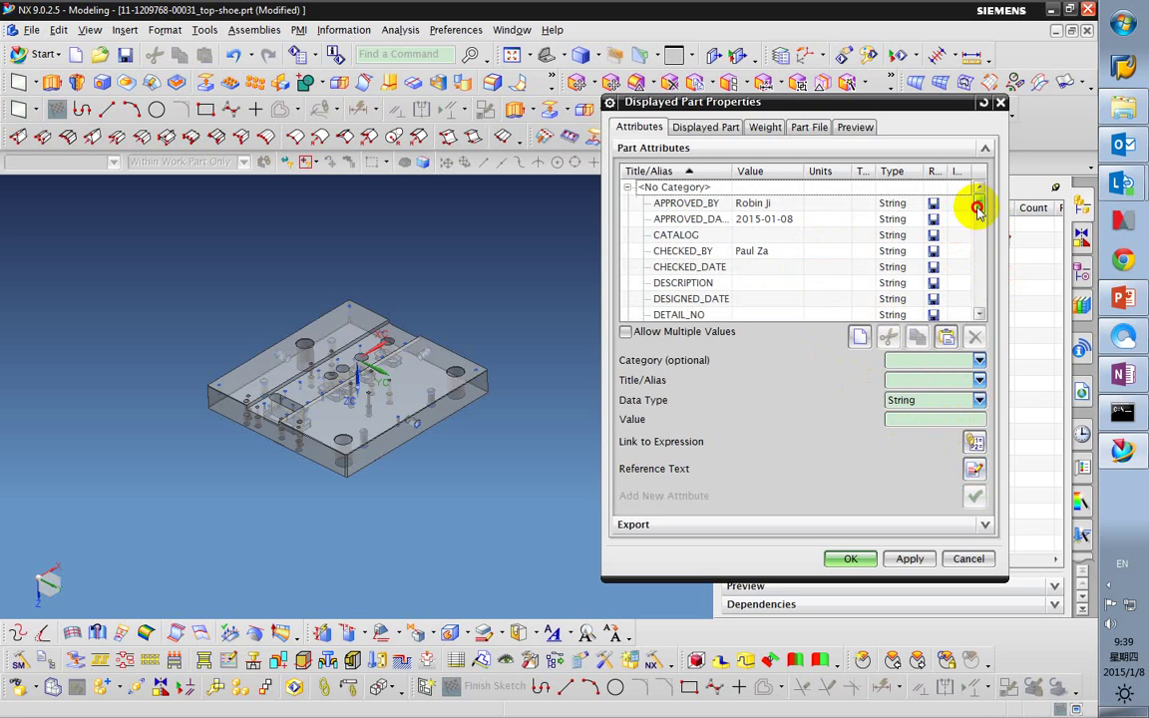
# Set DWG_TITLE to Top Shoe and DWG_TITLE_2 to Sample.
pyautogui.moveTo(979, 202); pyautogui.dragTo(982, 221)
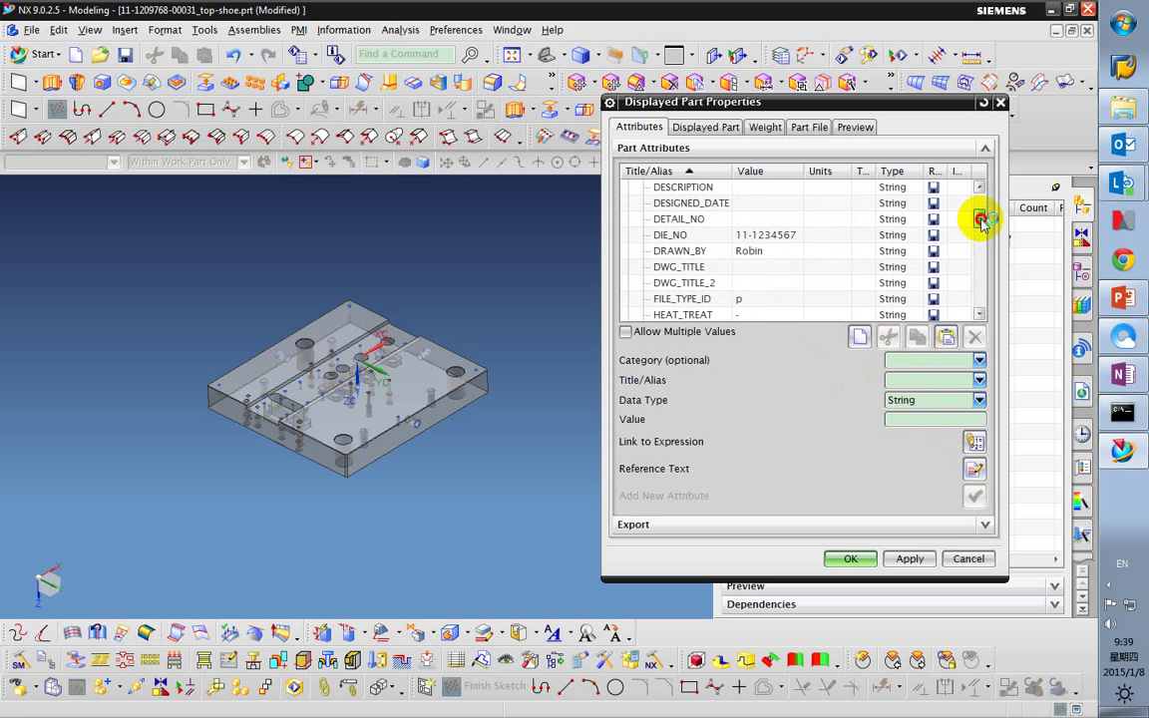
pyautogui.click(803, 266)
pyautogui.click(890, 420)
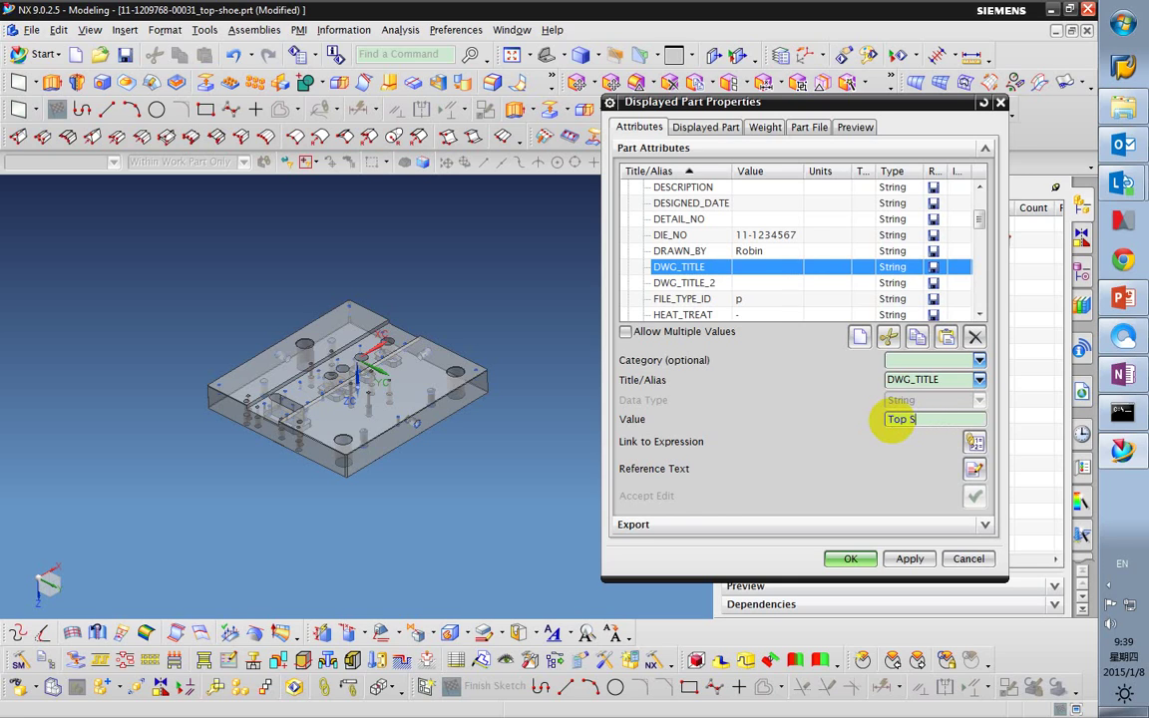
pyautogui.press('Return')
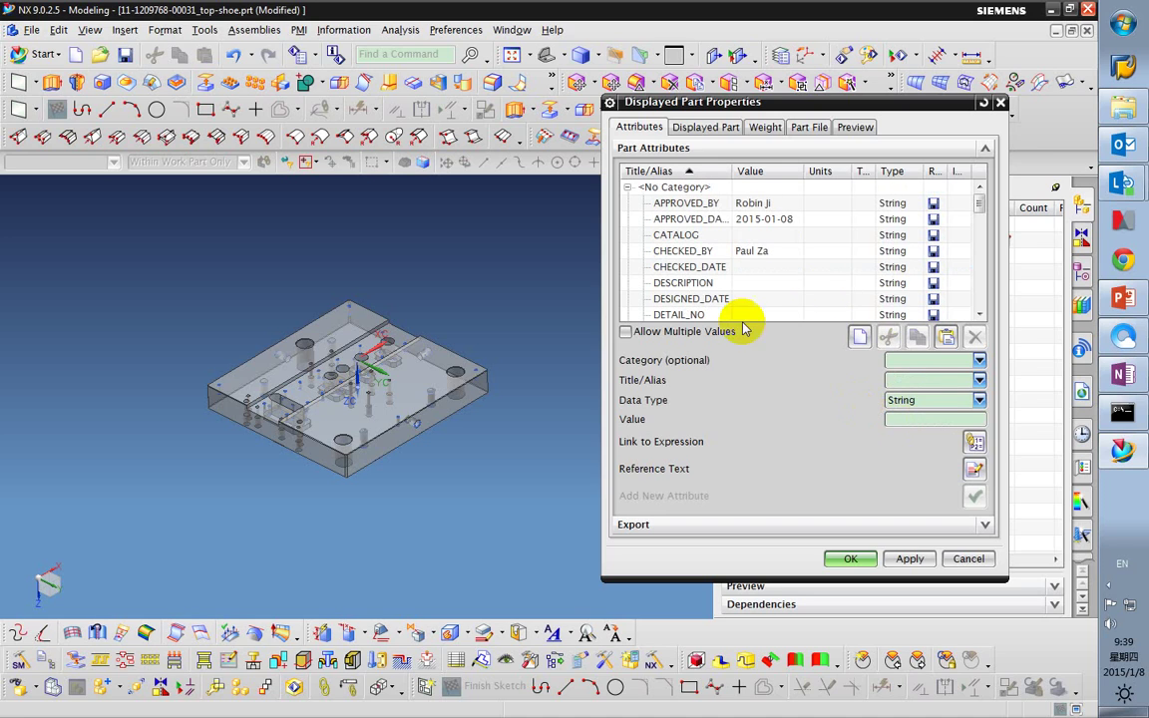
pyautogui.moveTo(981, 204); pyautogui.dragTo(965, 225)
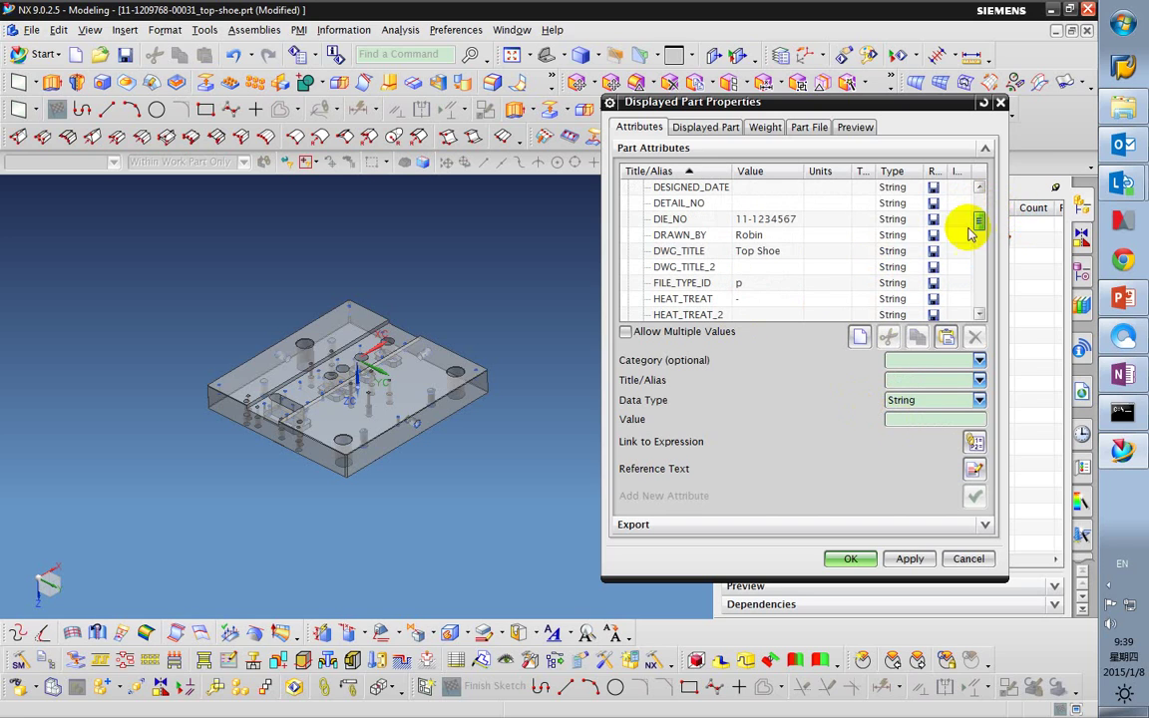
pyautogui.click(766, 268)
pyautogui.click(930, 418)
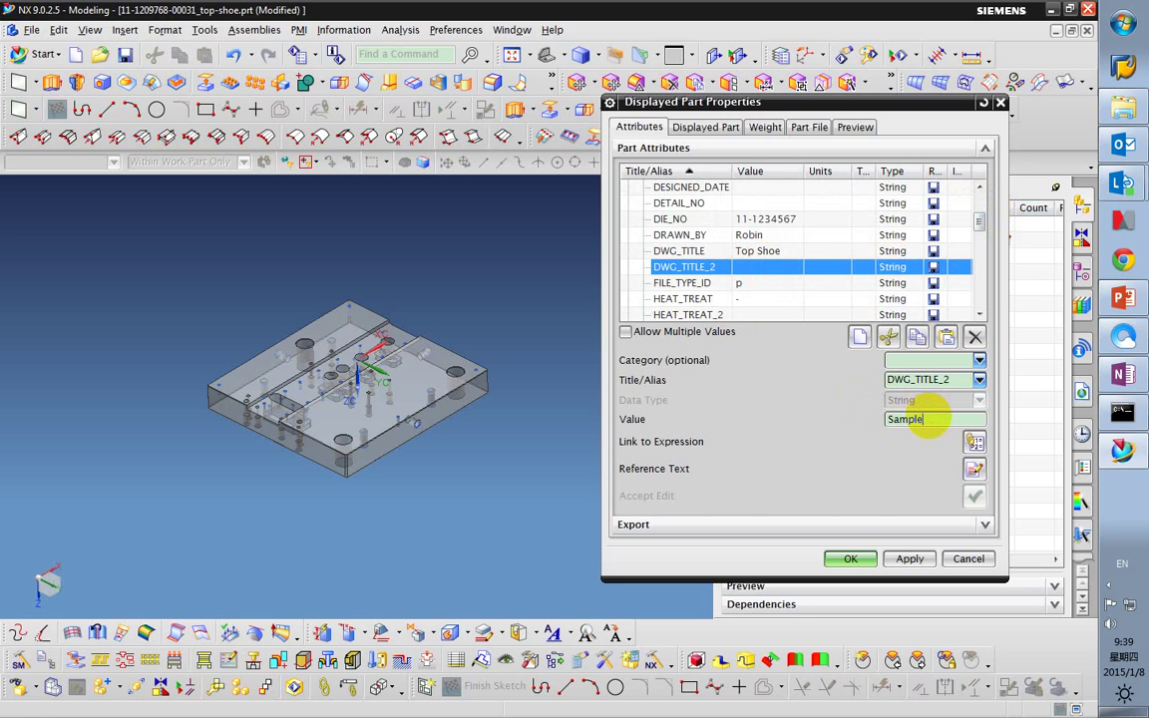
pyautogui.press('Return')
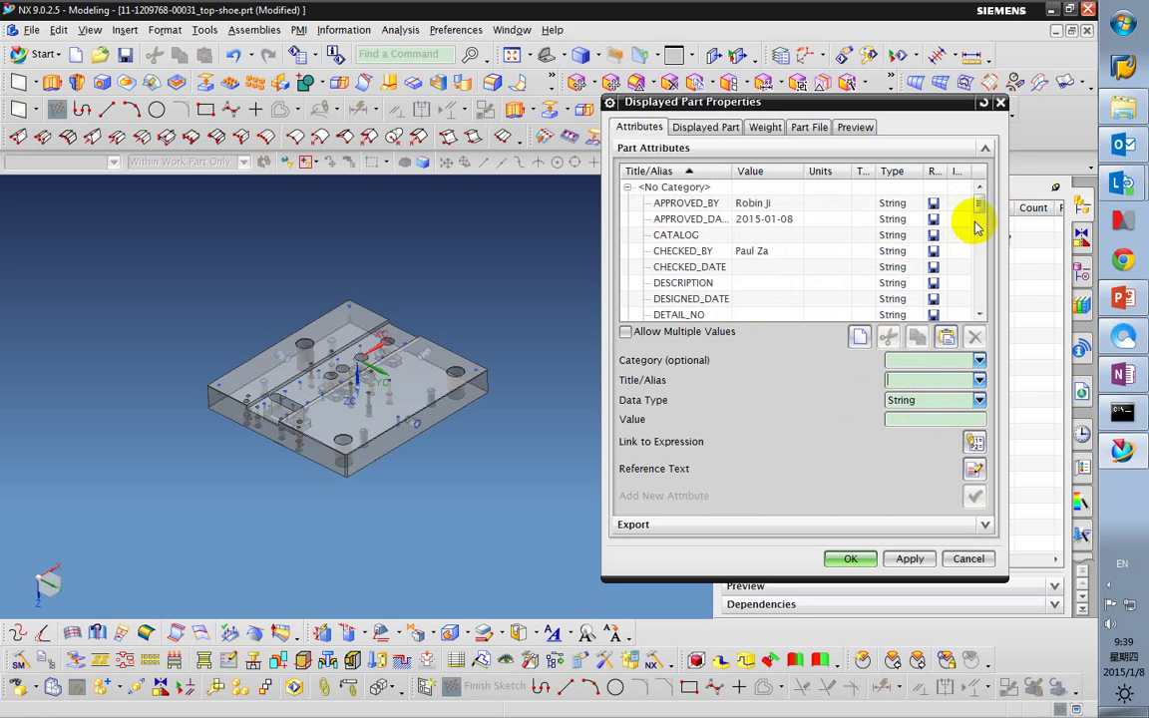
# Review the MATERIAL_2 and HEAT_TREAT attributes, then accept the edits with OK.
pyautogui.moveTo(981, 204); pyautogui.dragTo(853, 244)
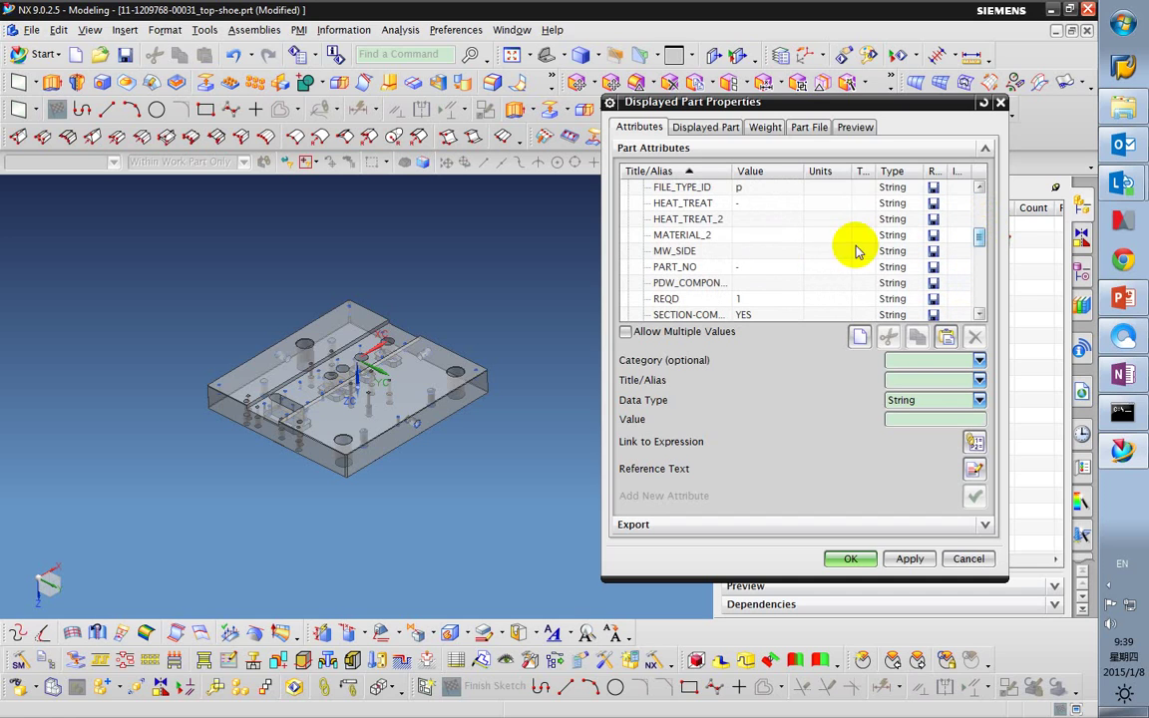
pyautogui.click(763, 234)
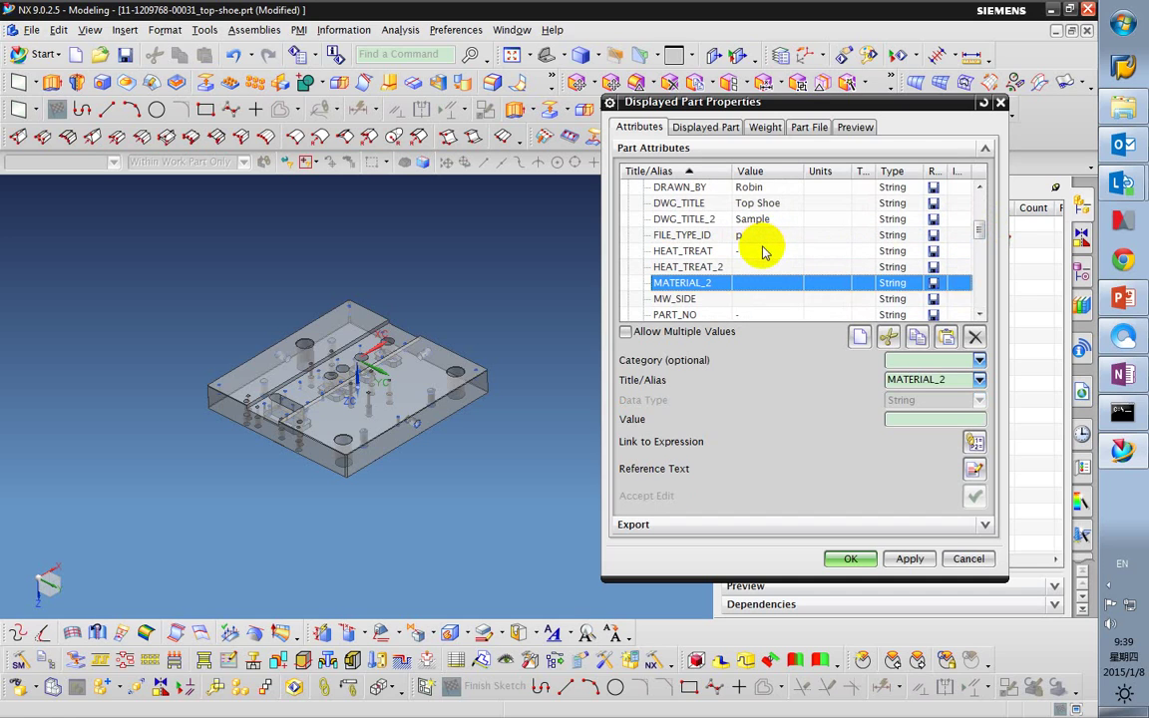
pyautogui.scroll(-2, 762, 252)
pyautogui.scroll(-6, 762, 261)
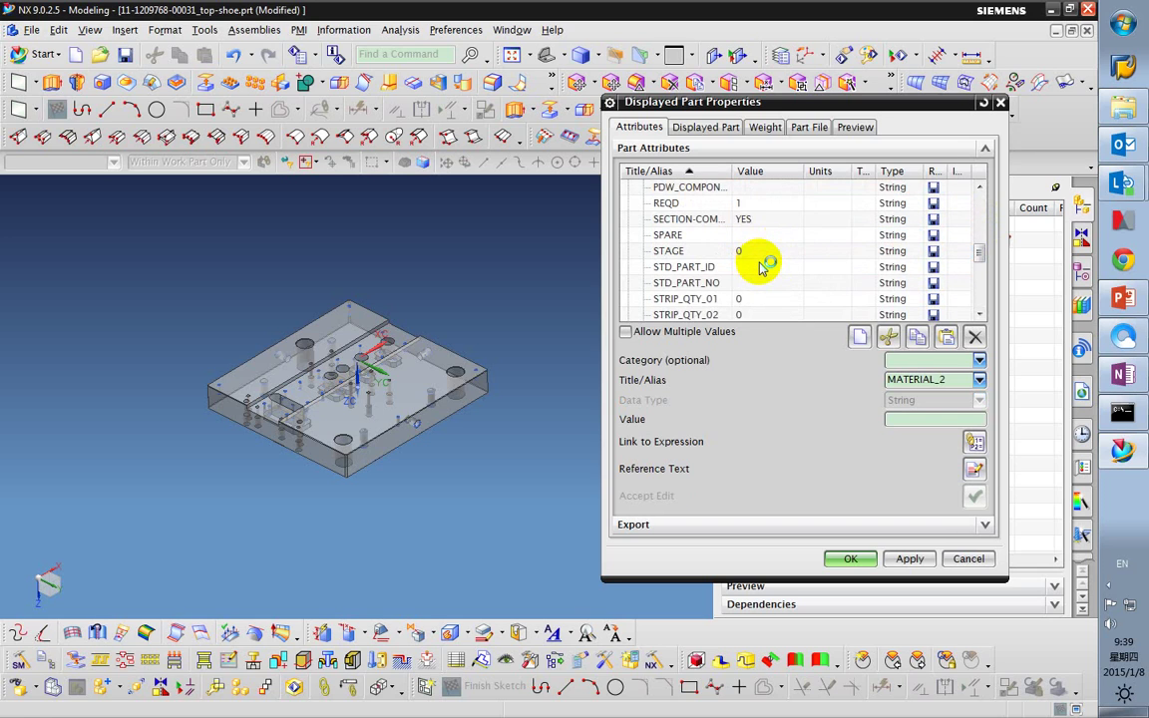
pyautogui.scroll(2, 760, 267)
pyautogui.scroll(6, 760, 268)
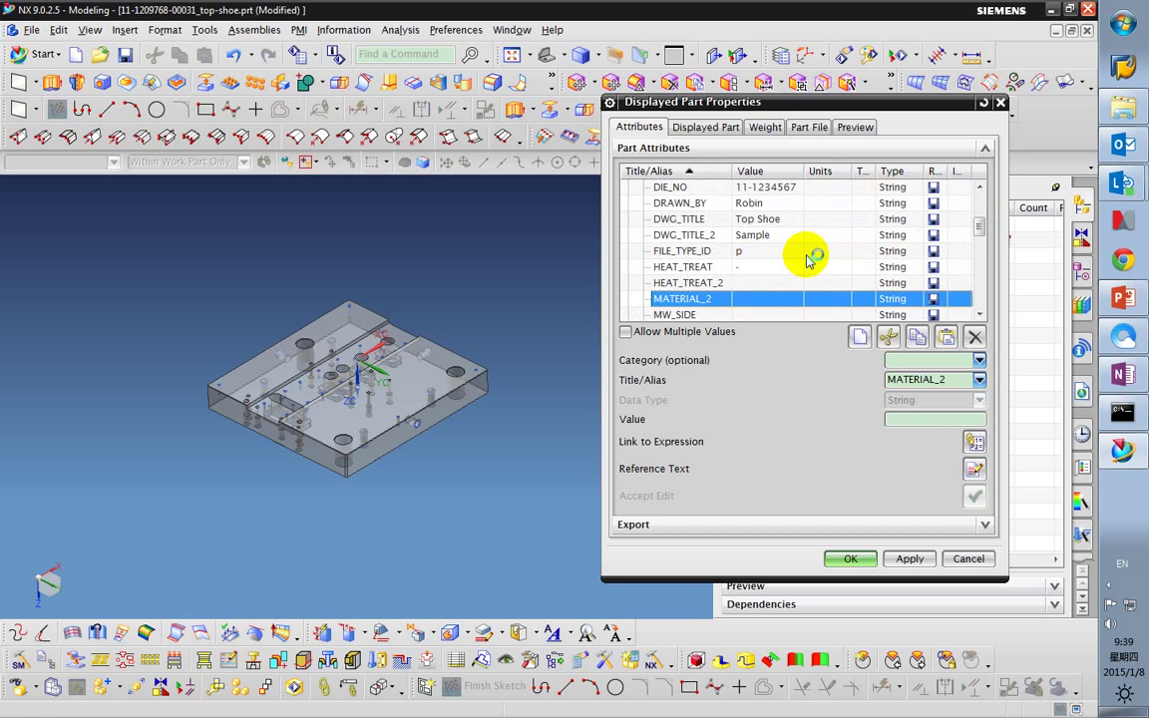
pyautogui.scroll(1, 809, 258)
pyautogui.scroll(-1, 809, 258)
pyautogui.click(782, 281)
pyautogui.click(787, 265)
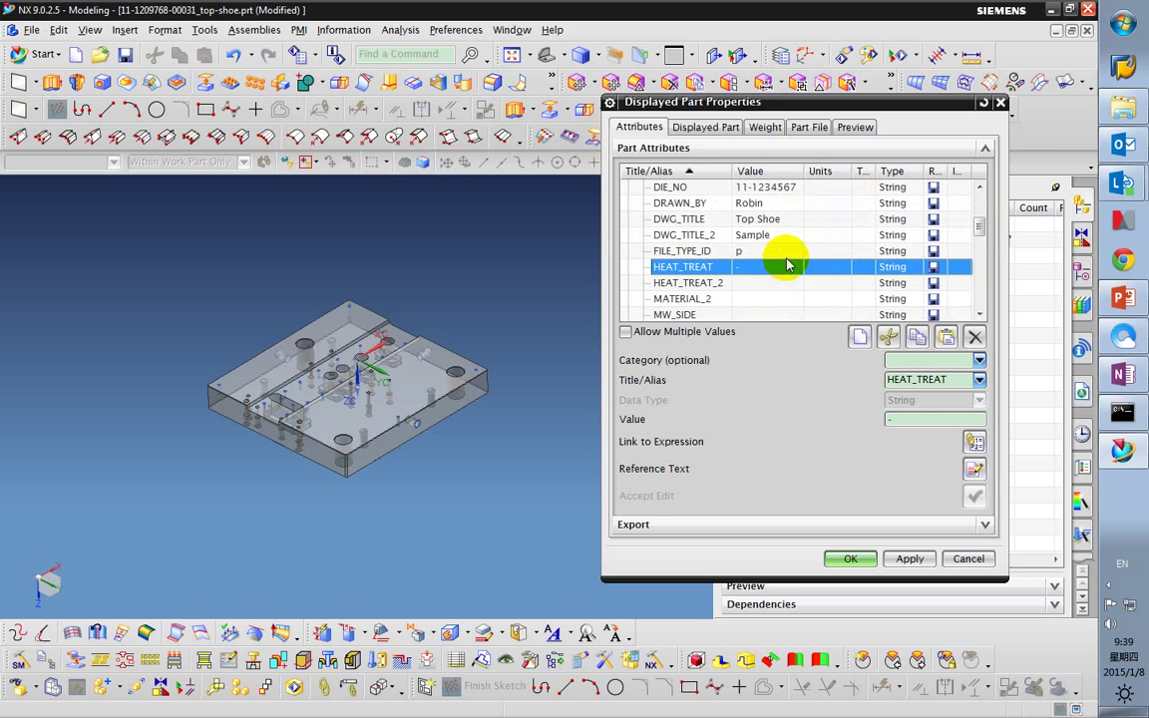
pyautogui.scroll(3, 787, 261)
pyautogui.scroll(-1, 785, 256)
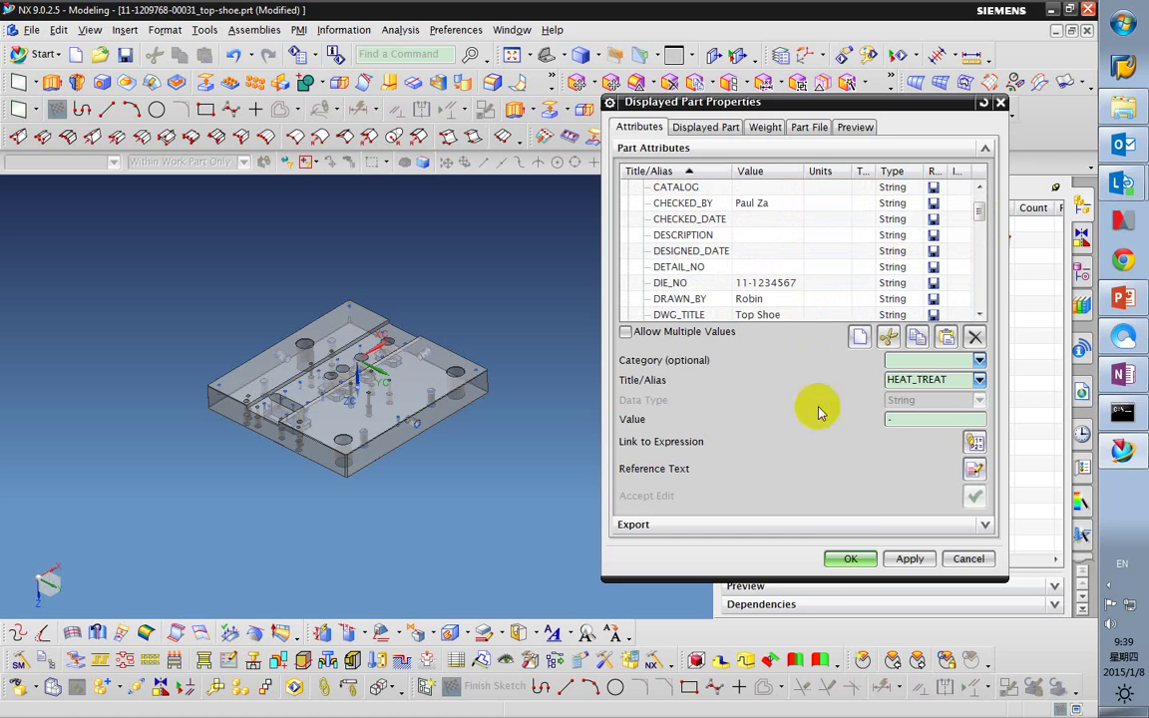
pyautogui.click(848, 559)
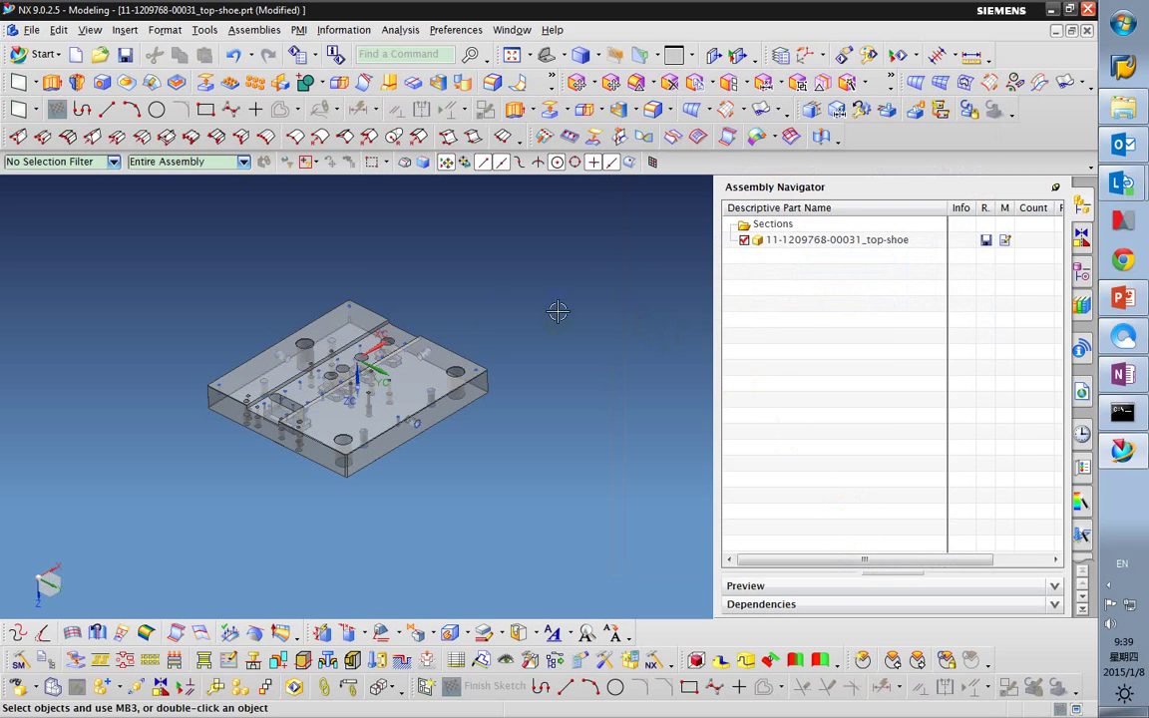
# Save the top-shoe part, then look at the A2 - no views drawing template and cancel.
pyautogui.click(124, 54)
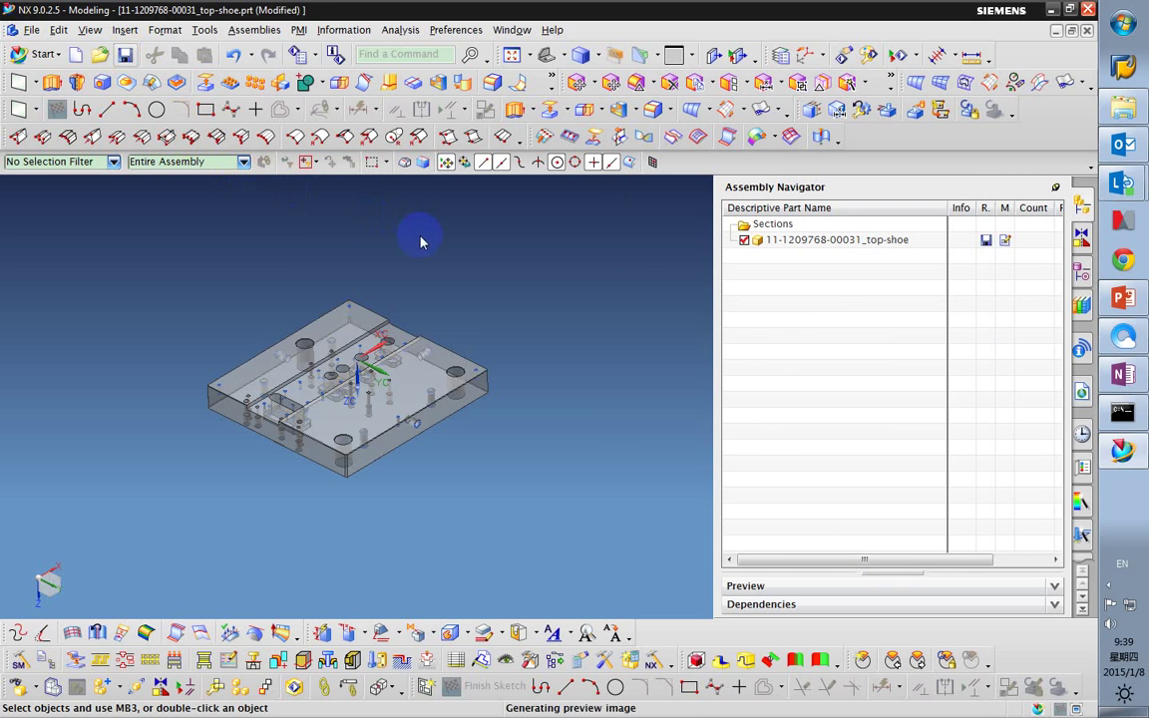
pyautogui.click(75, 55)
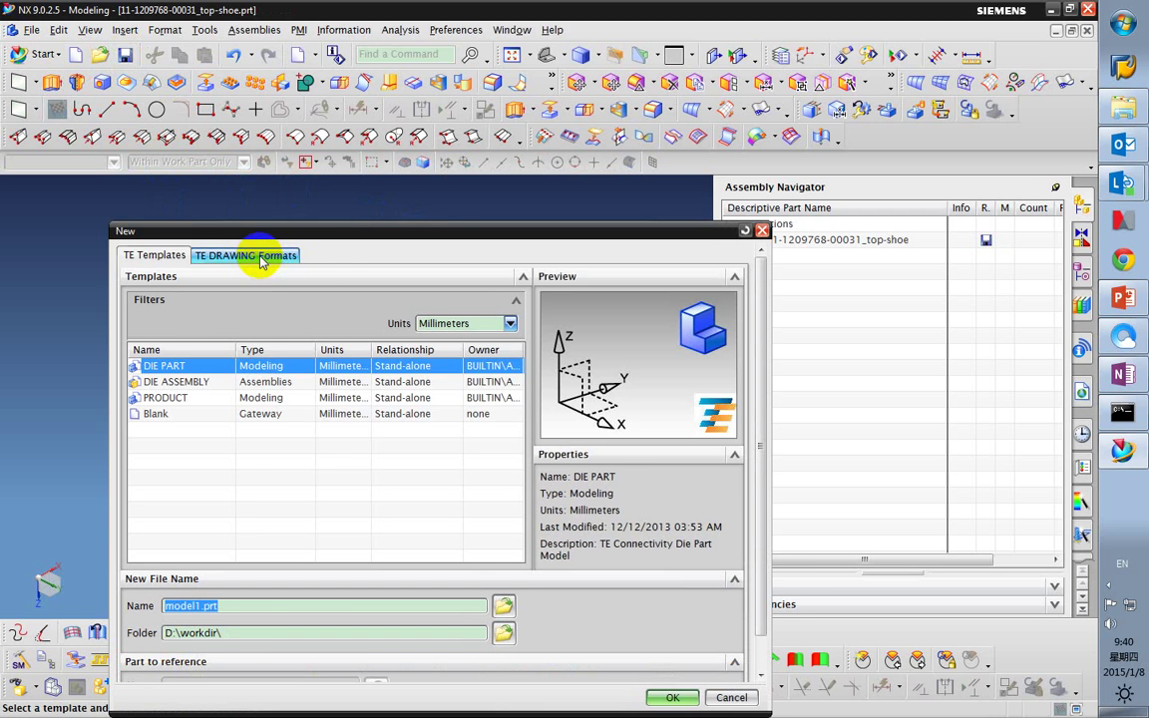
pyautogui.click(289, 259)
pyautogui.moveTo(357, 230); pyautogui.dragTo(377, 153)
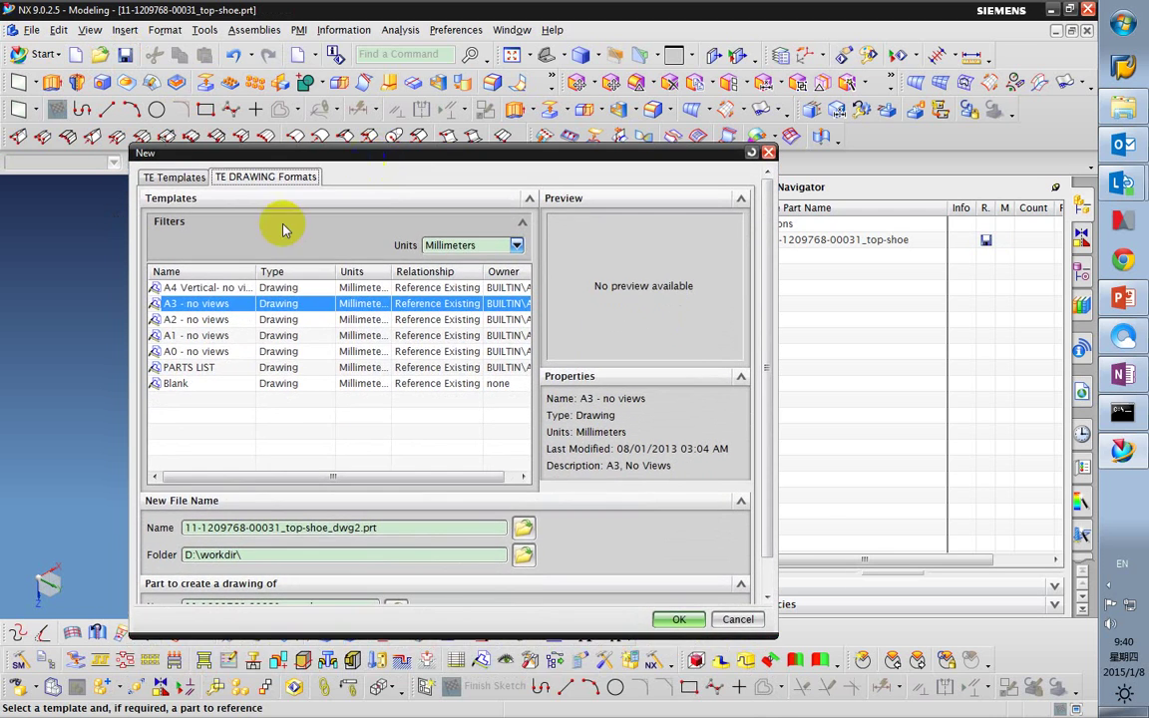
pyautogui.click(217, 319)
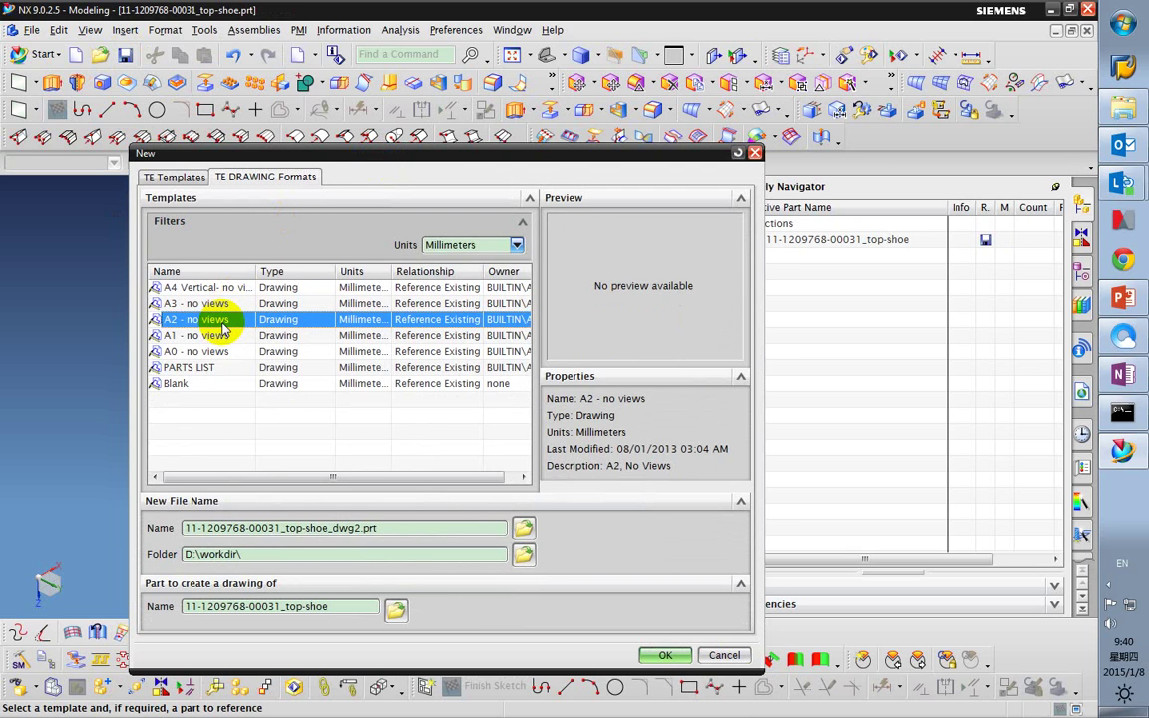
pyautogui.click(724, 655)
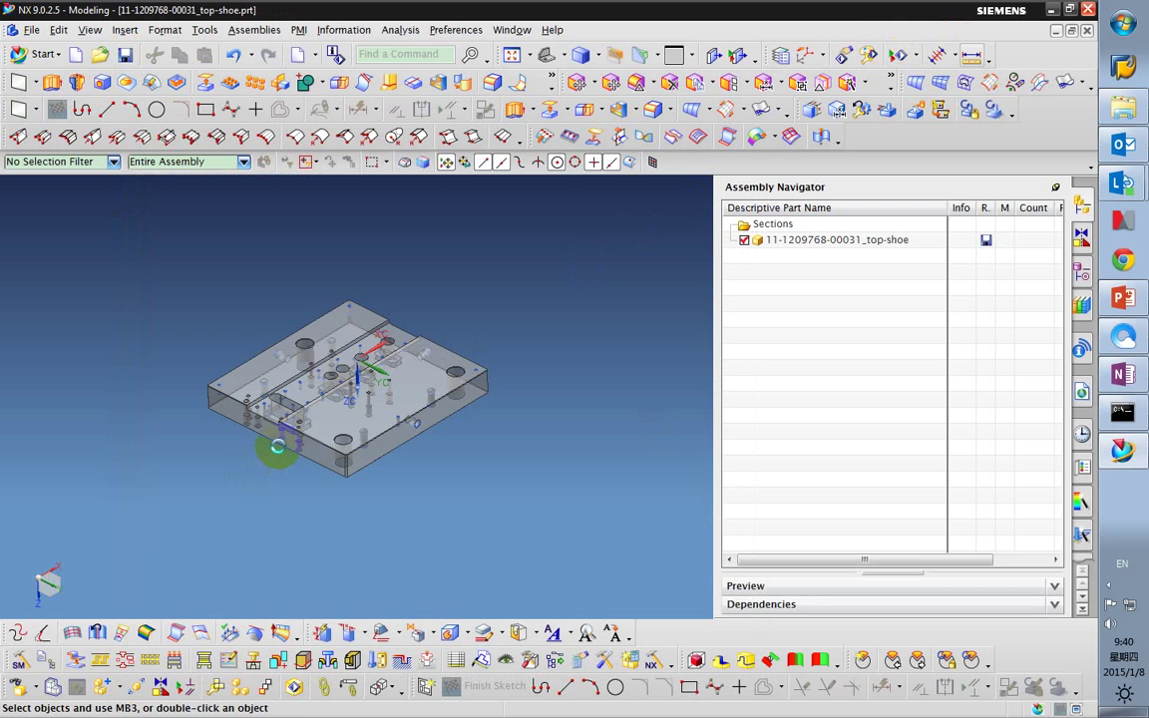
# Measure the top-shoe plate's length as 380 mm, then return to a trimetric view.
pyautogui.scroll(3, 299, 424)
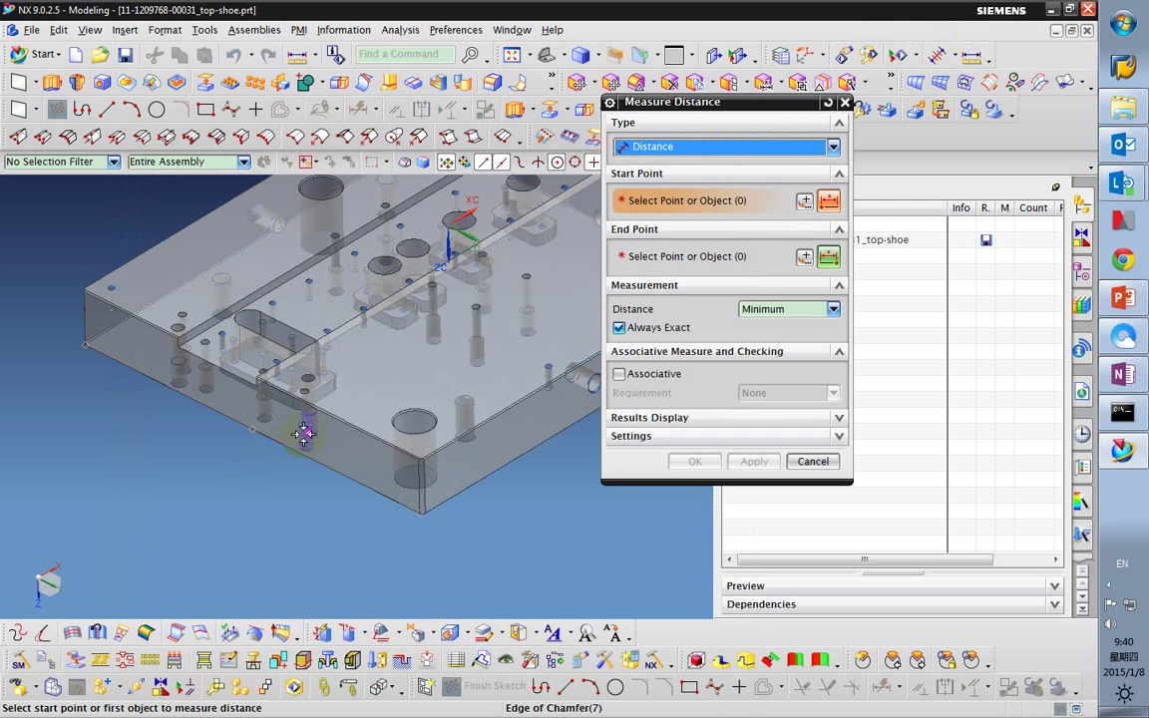
pyautogui.click(304, 444)
pyautogui.scroll(-3, 376, 461)
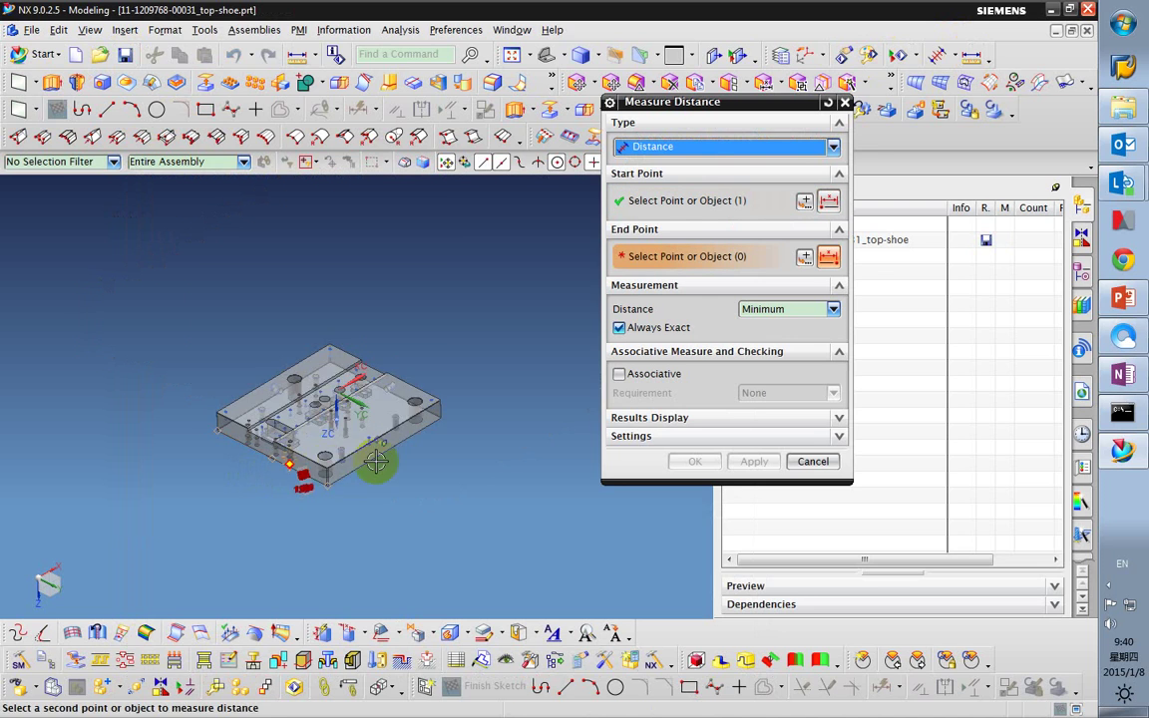
pyautogui.moveTo(376, 461); pyautogui.dragTo(431, 385, button='middle')
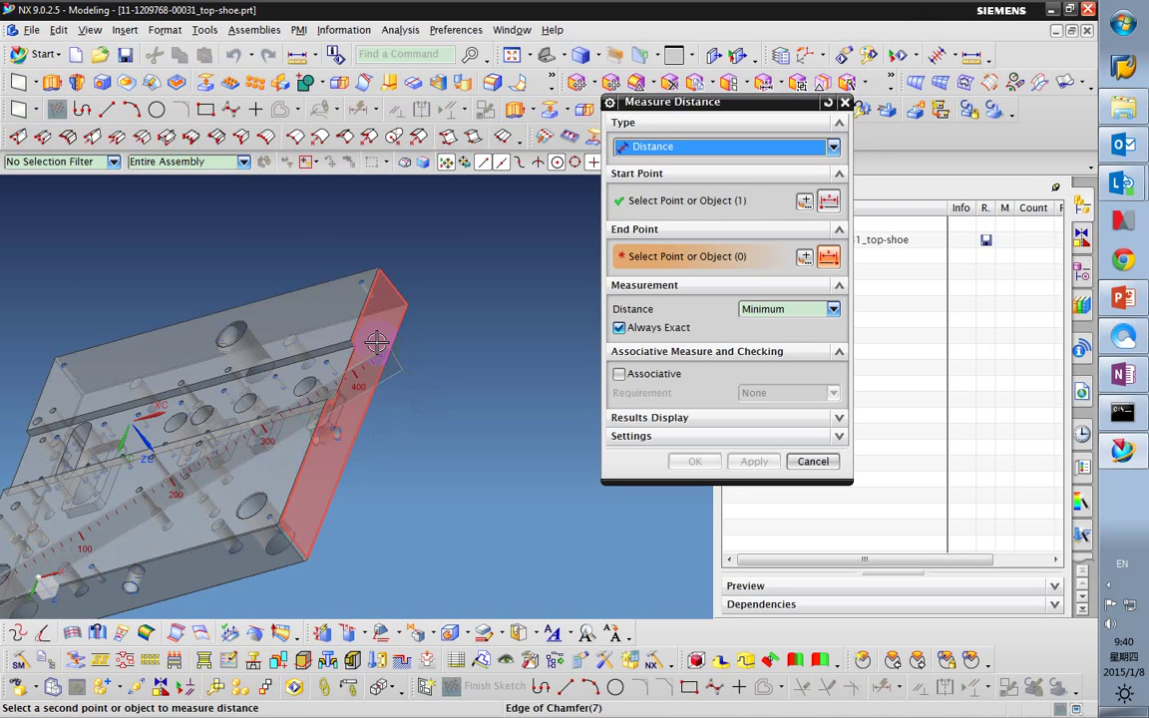
pyautogui.click(382, 374)
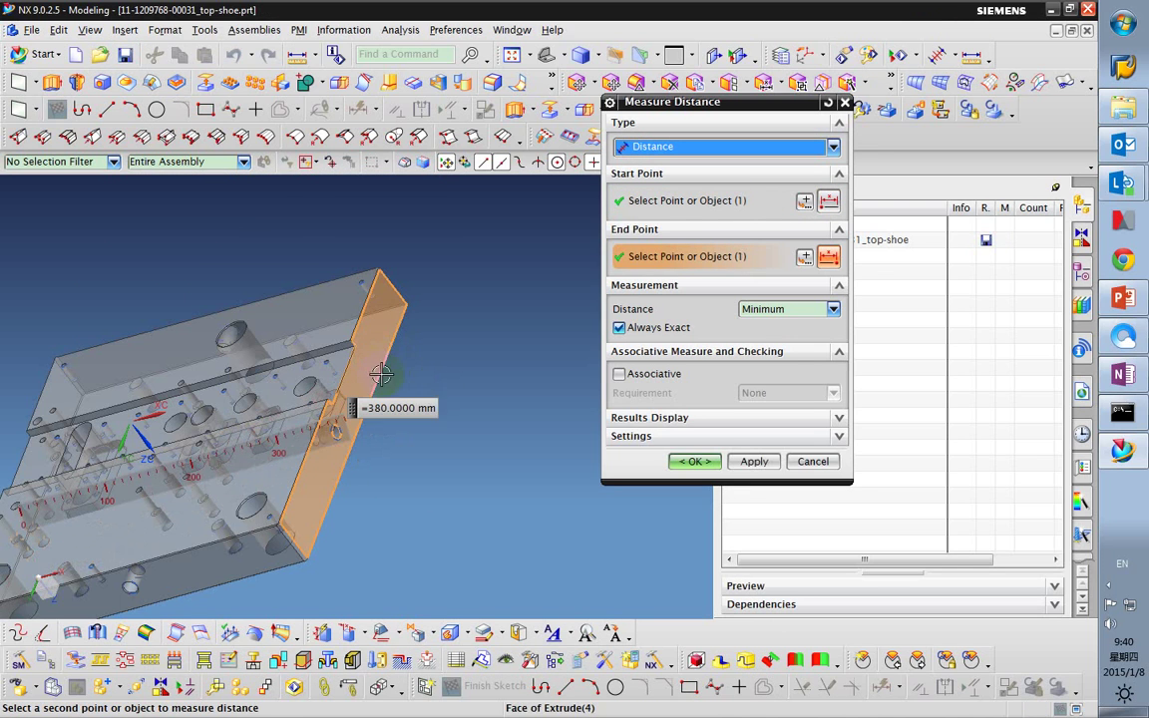
pyautogui.click(693, 462)
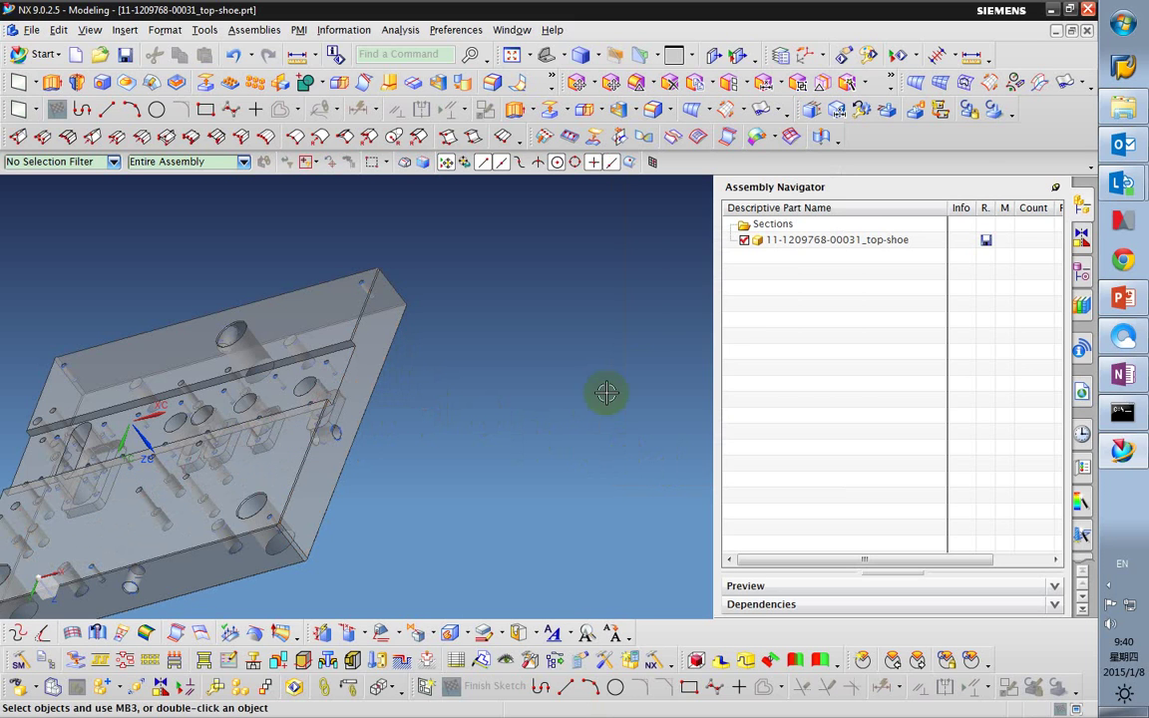
pyautogui.moveTo(432, 365); pyautogui.dragTo(553, 183, button='middle')
pyautogui.click(546, 60)
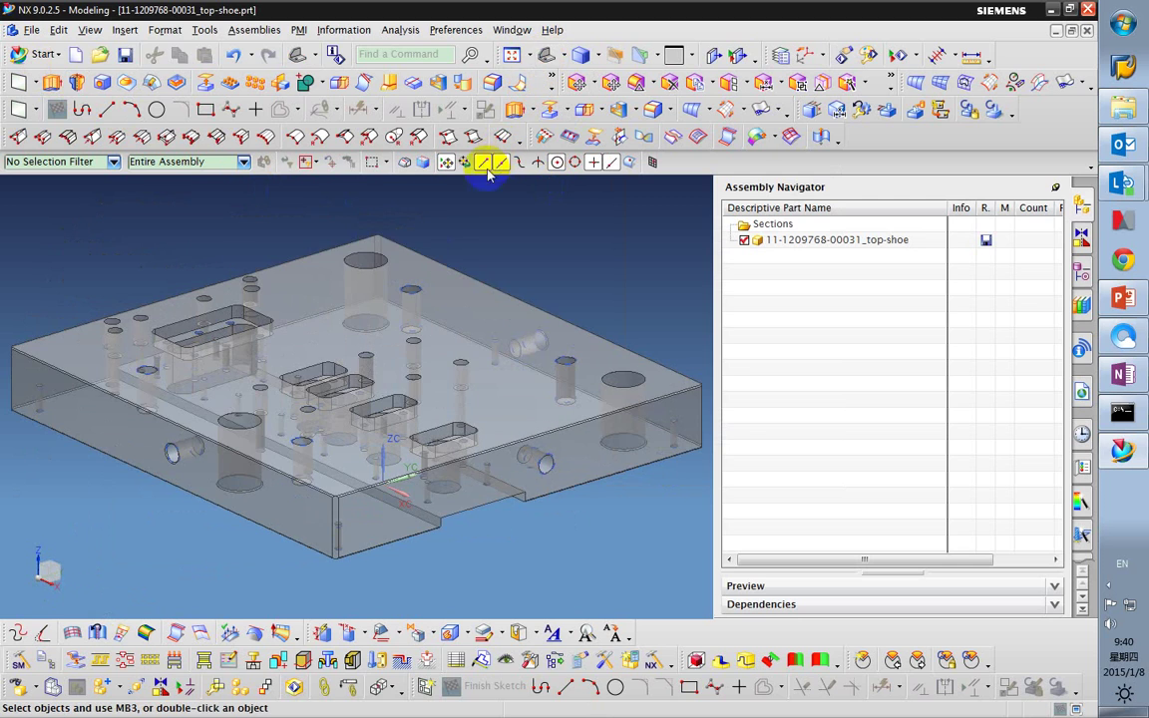
pyautogui.click(75, 54)
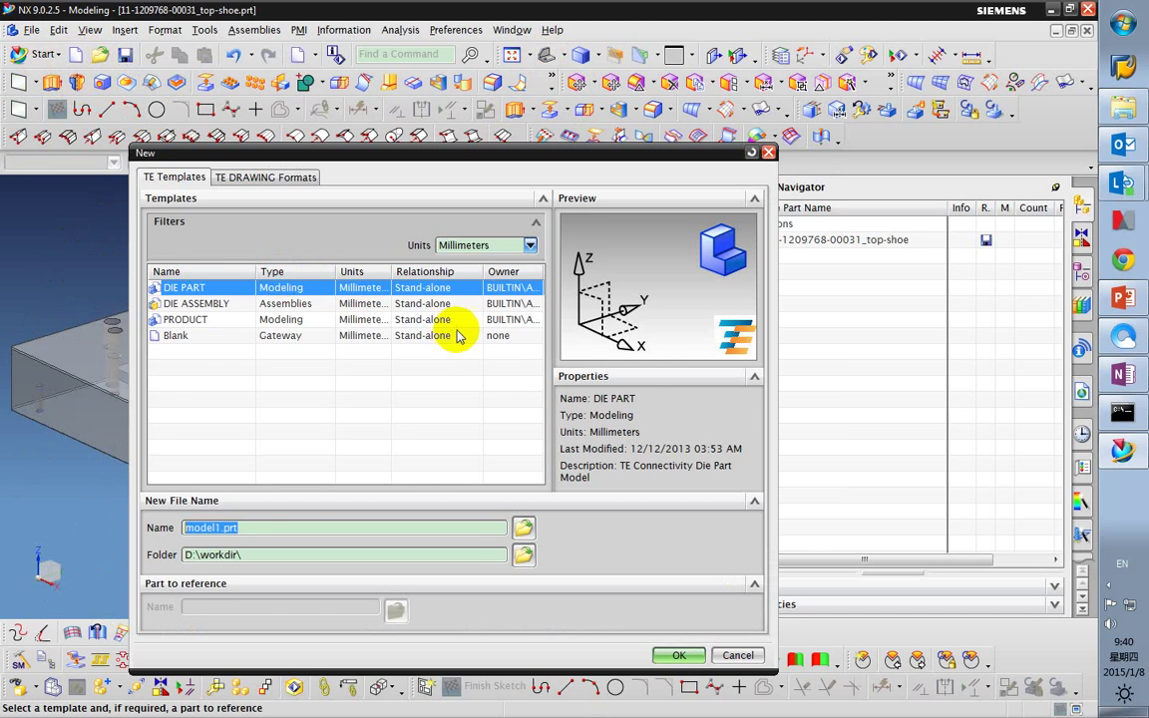
pyautogui.click(261, 177)
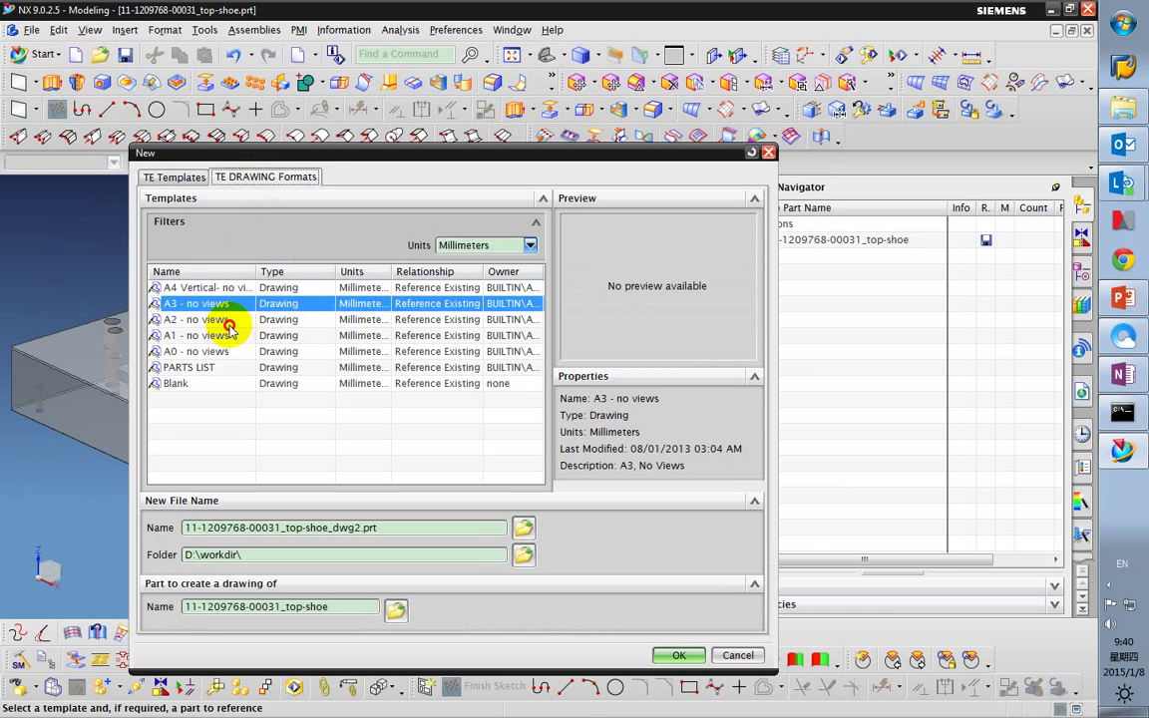
pyautogui.click(228, 322)
pyautogui.click(217, 335)
pyautogui.click(677, 657)
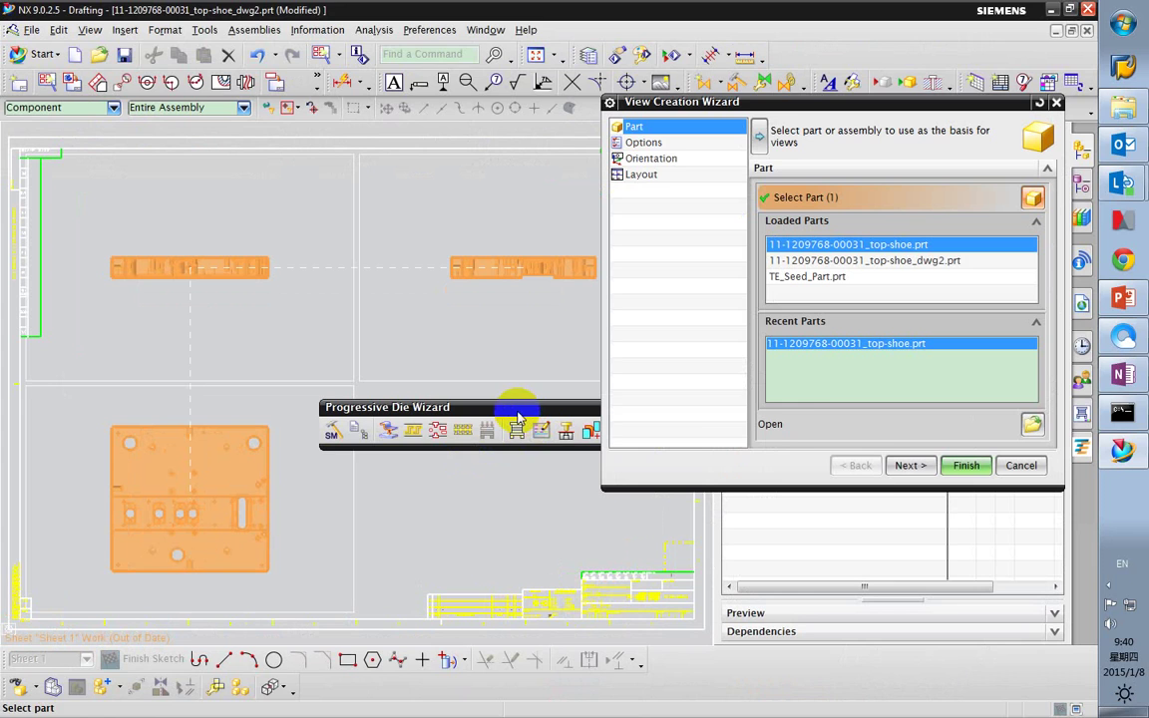
# Set the View Creation Wizard's view boundary to Manual, then cancel the wizard.
pyautogui.click(904, 466)
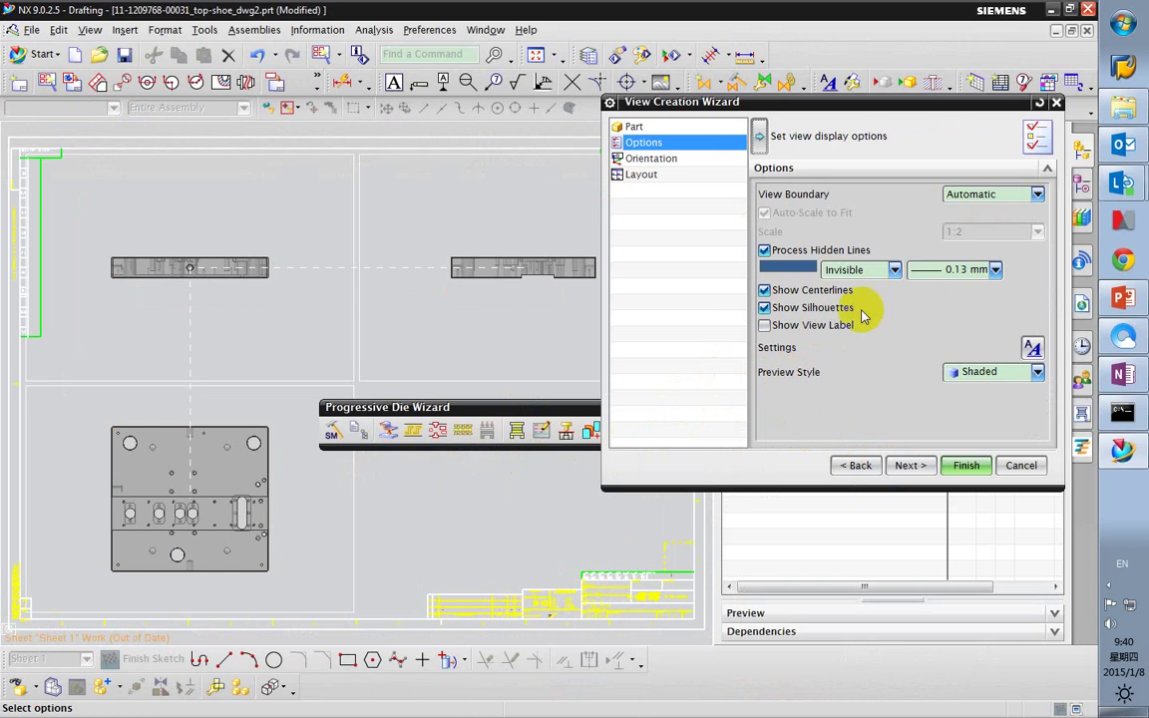
pyautogui.click(991, 196)
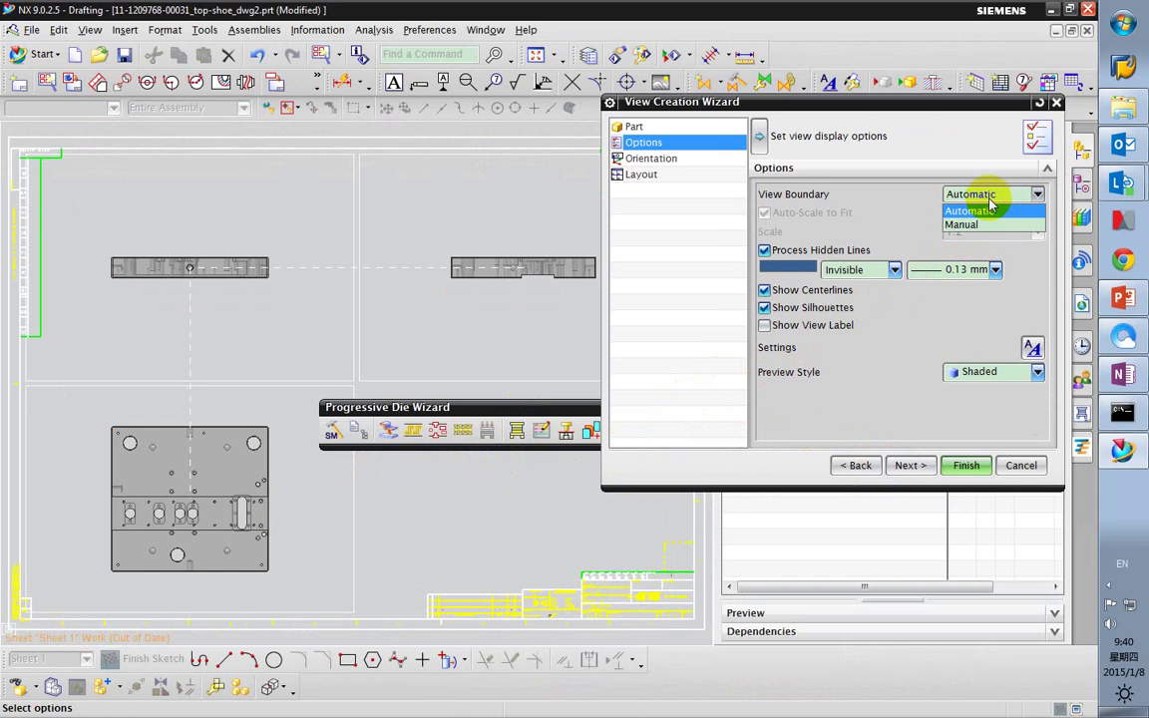
pyautogui.click(991, 211)
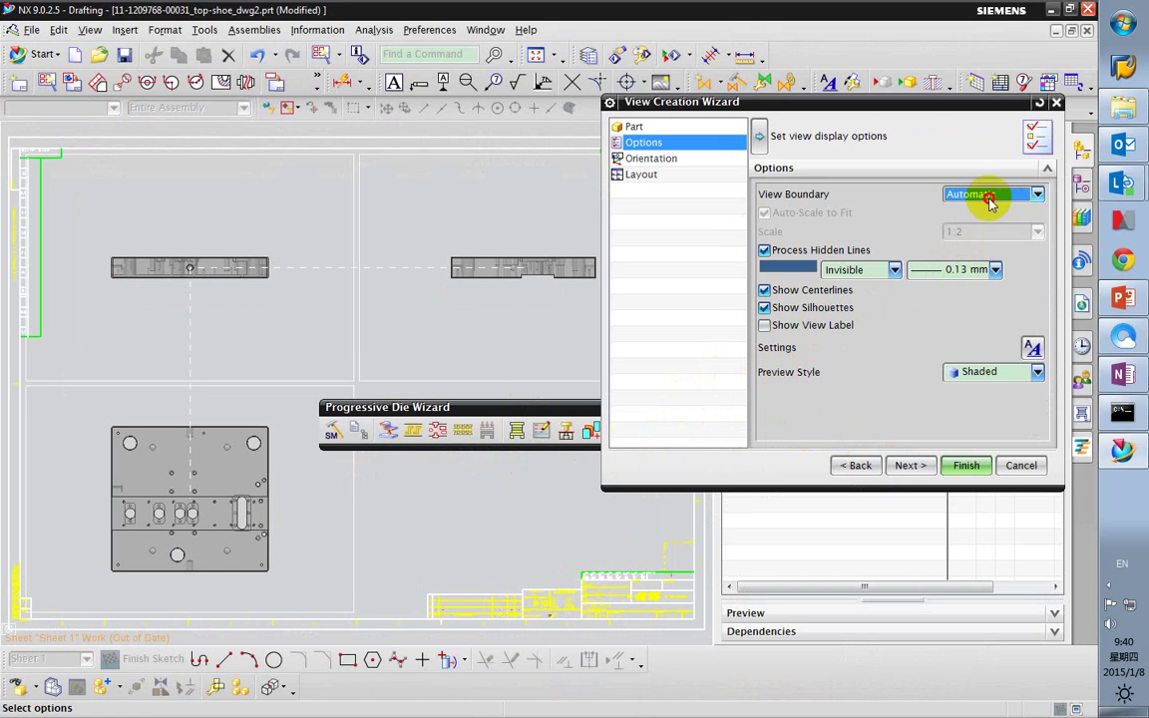
pyautogui.click(991, 197)
pyautogui.click(982, 226)
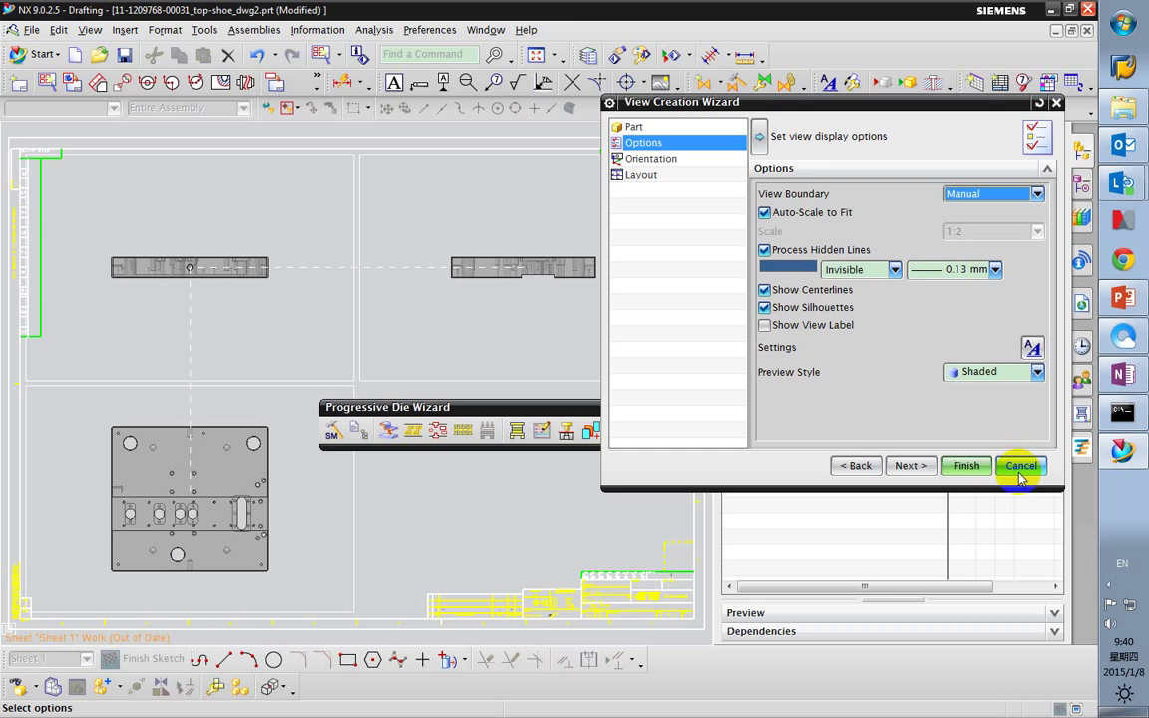
pyautogui.click(1019, 468)
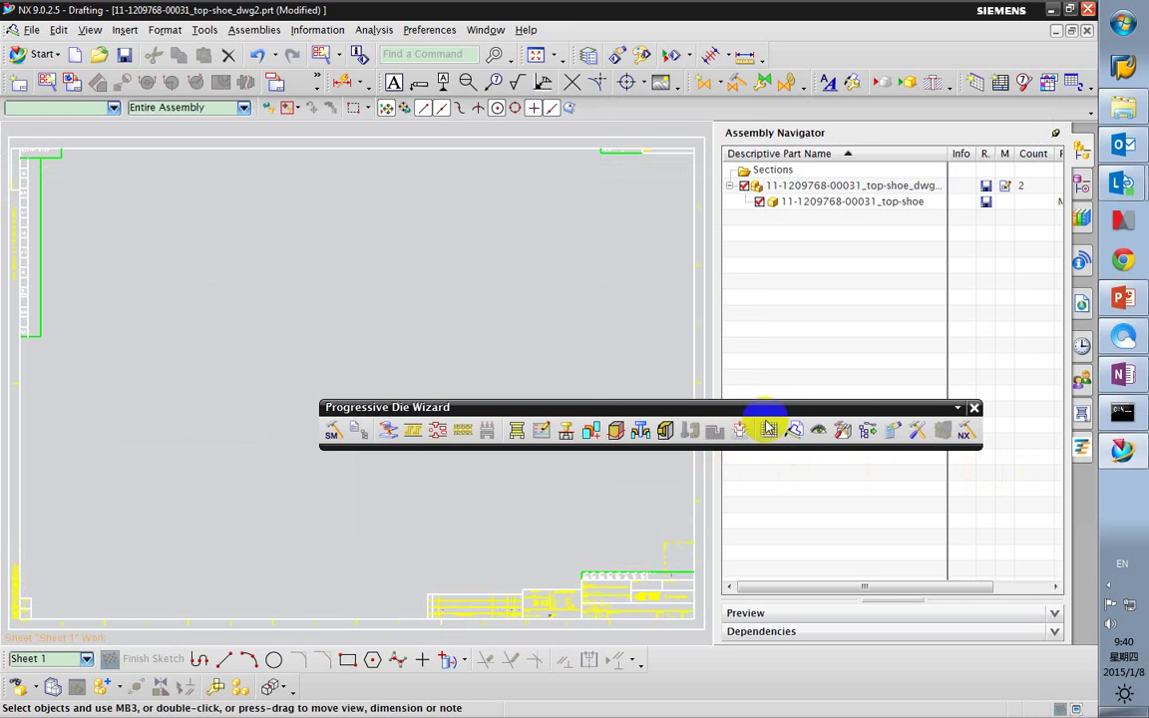
# Place a 1:1 Top base view of the plate on the sheet's left, oriented by a picked face.
pyautogui.moveTo(798, 421); pyautogui.dragTo(287, 693)
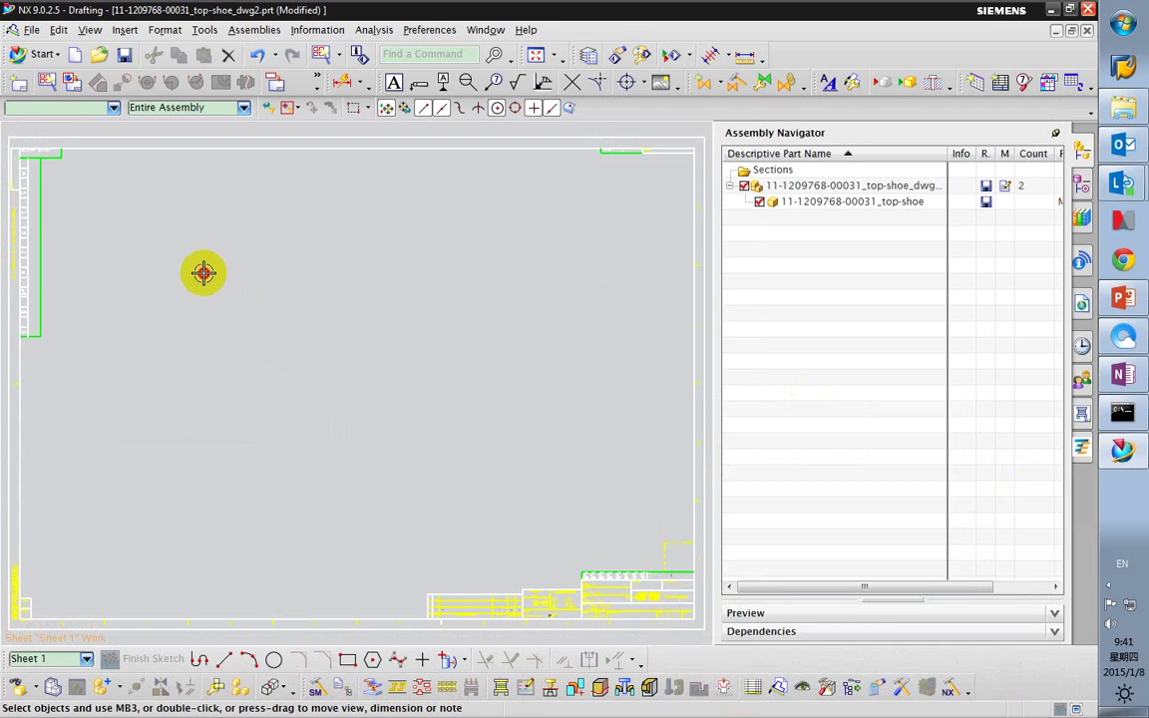
pyautogui.click(72, 84)
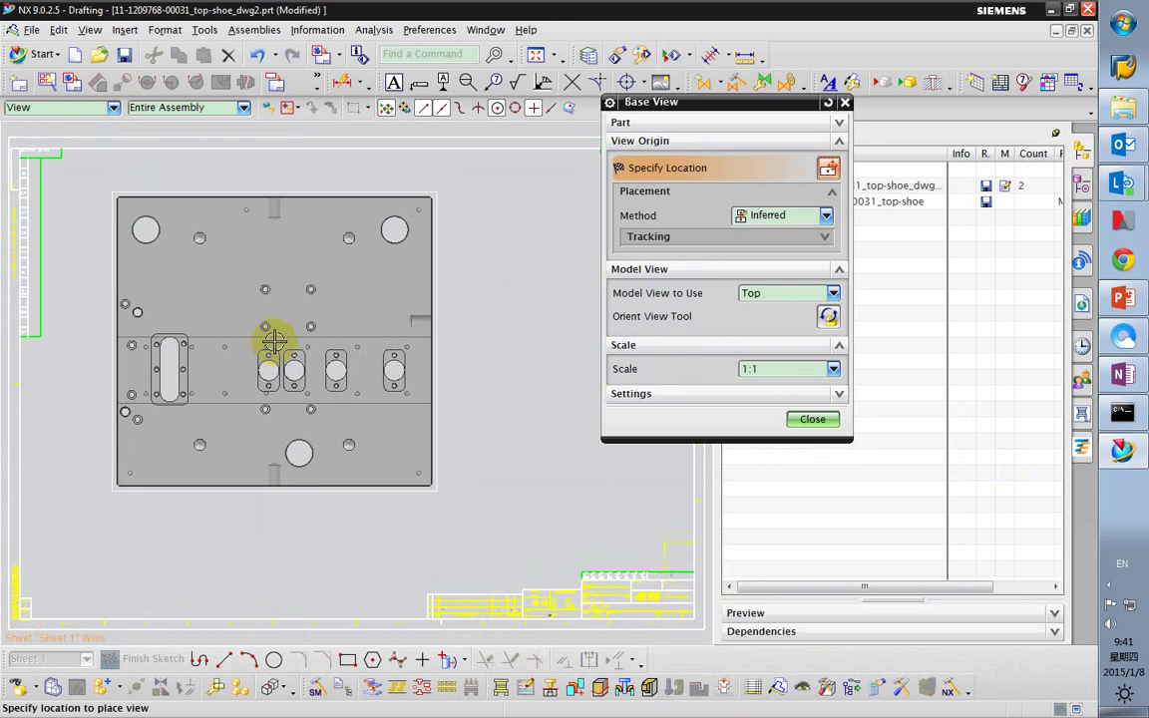
pyautogui.middleClick(798, 320)
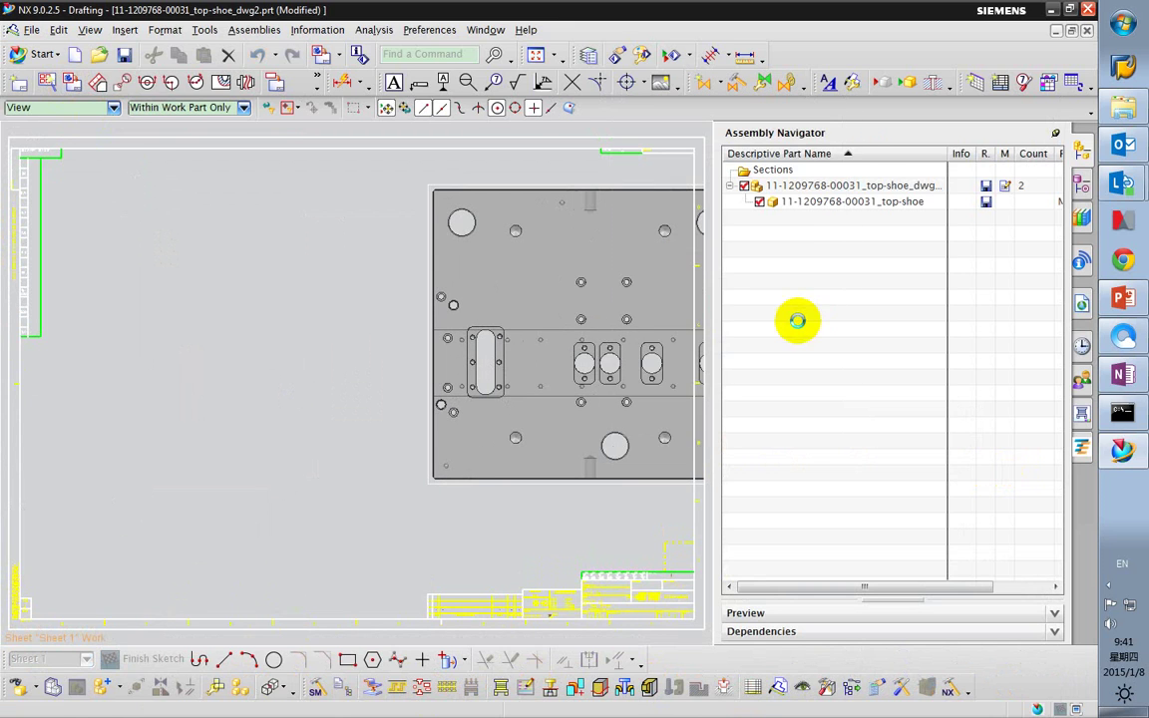
pyautogui.moveTo(585, 482); pyautogui.dragTo(662, 493, button='middle')
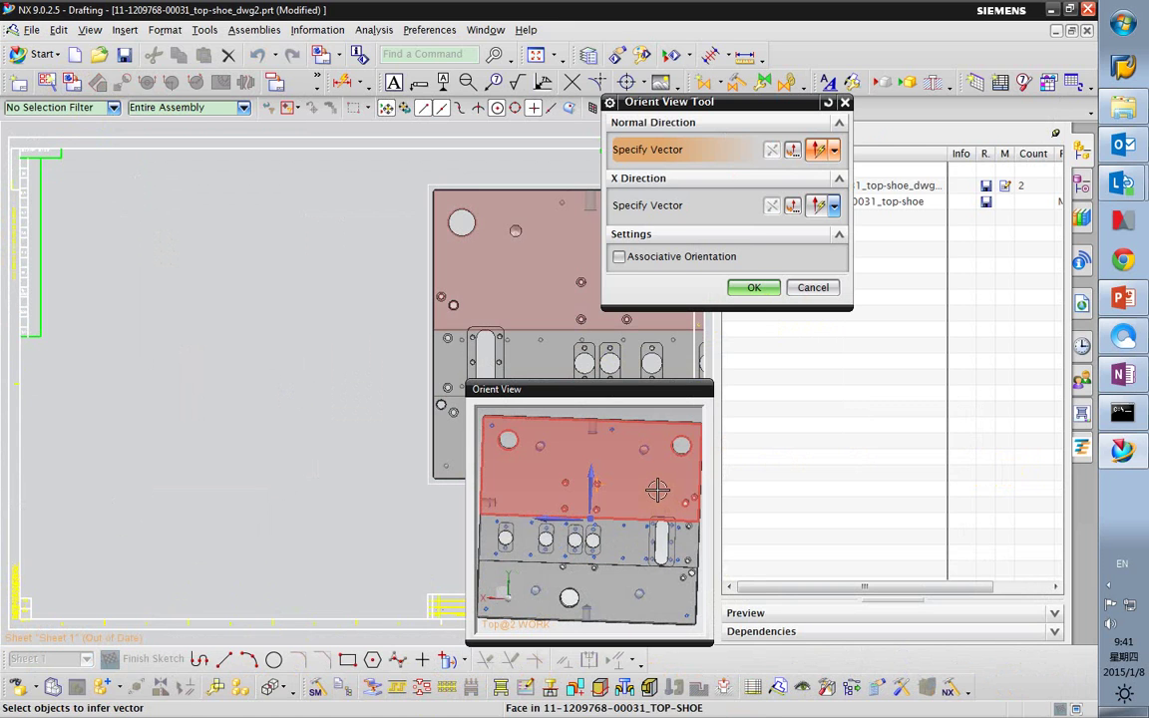
pyautogui.click(657, 489)
pyautogui.click(743, 286)
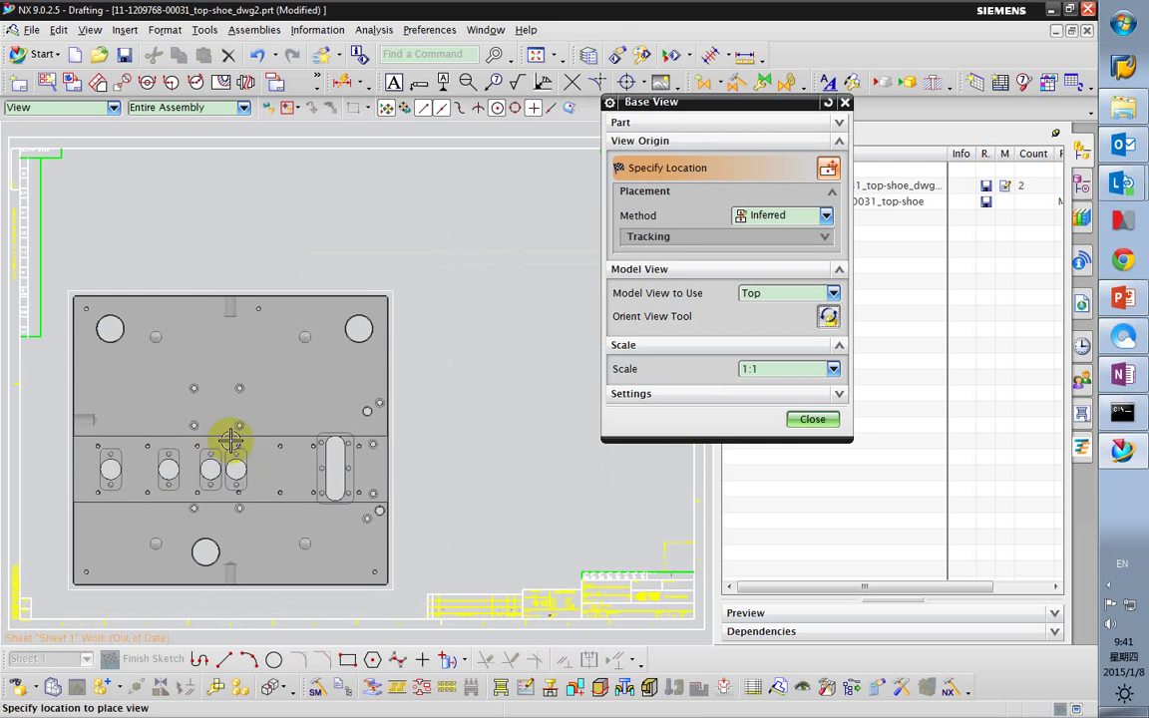
pyautogui.click(230, 436)
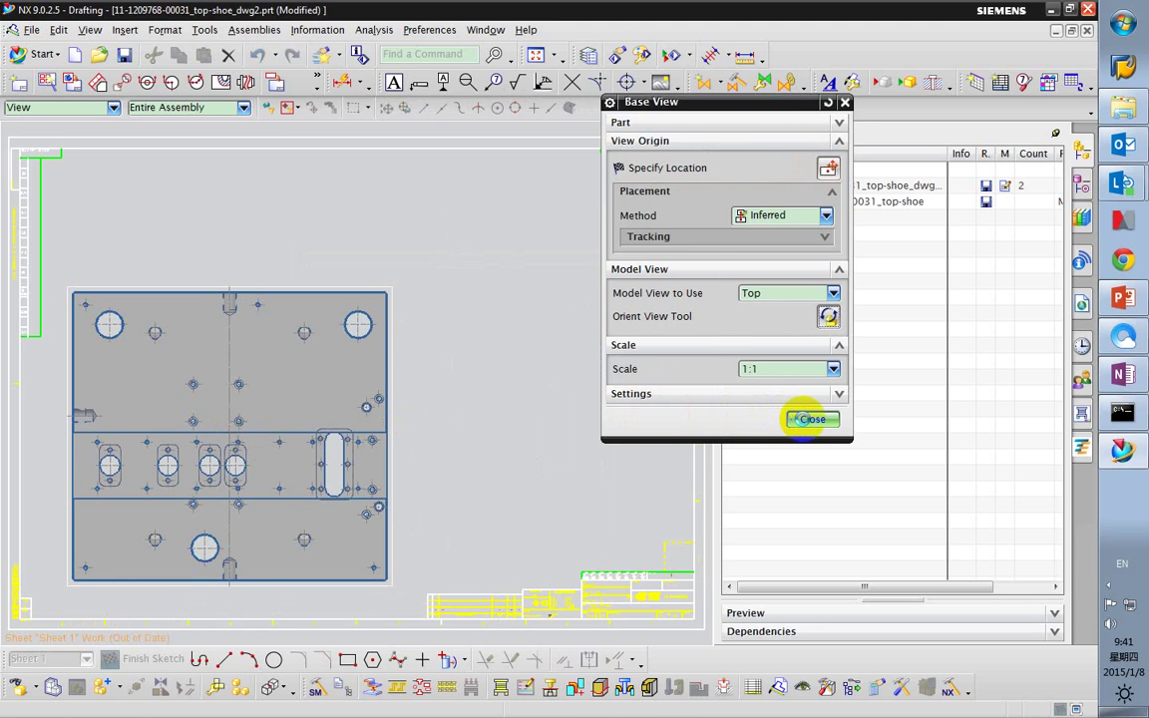
pyautogui.click(810, 419)
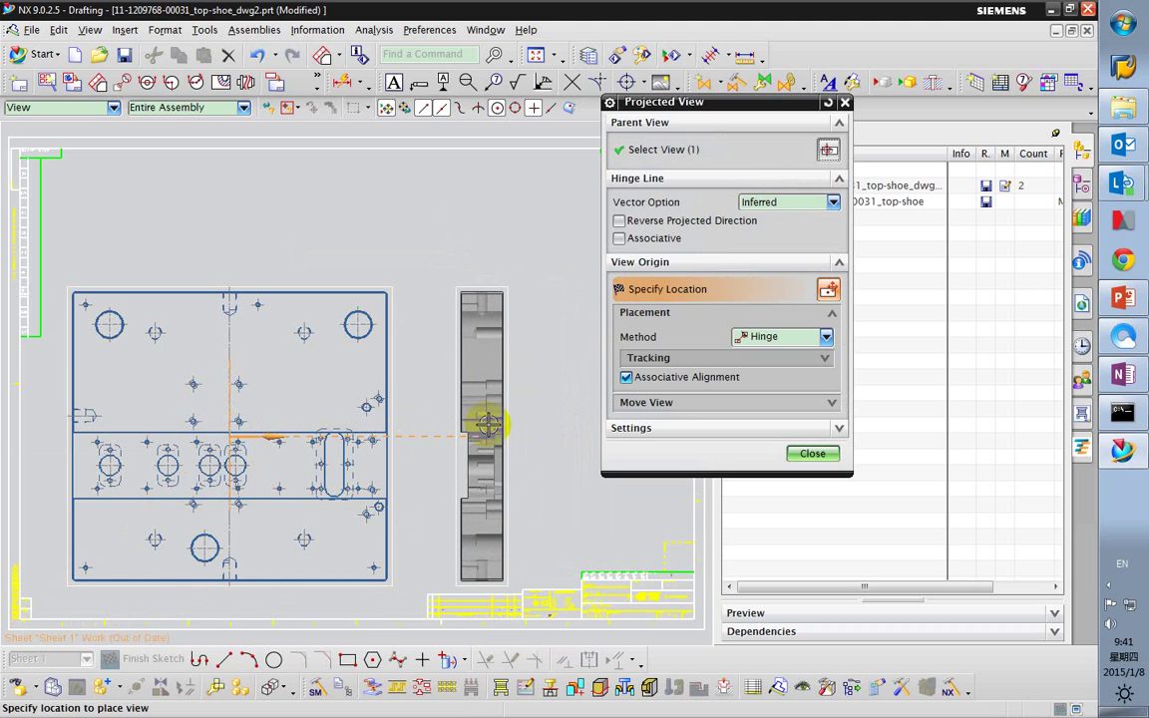
# Project one view to the right of the top view and one above it.
pyautogui.click(482, 417)
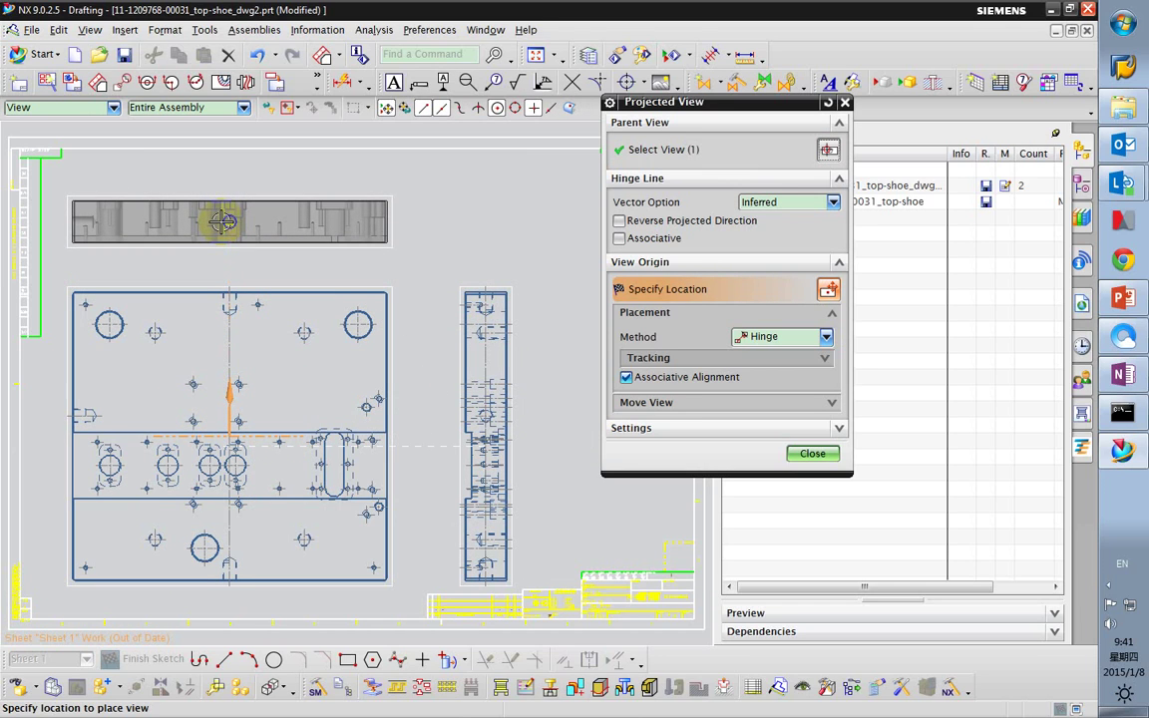
pyautogui.click(223, 221)
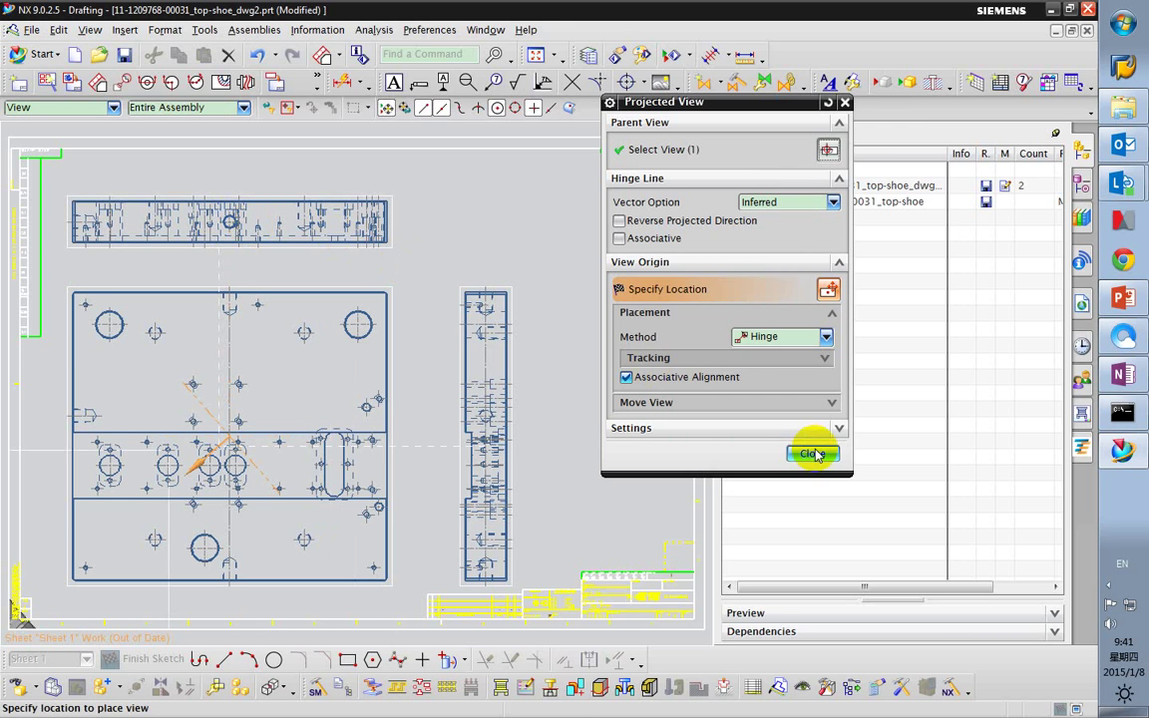
pyautogui.click(811, 454)
pyautogui.scroll(2, 403, 413)
pyautogui.scroll(-3, 417, 436)
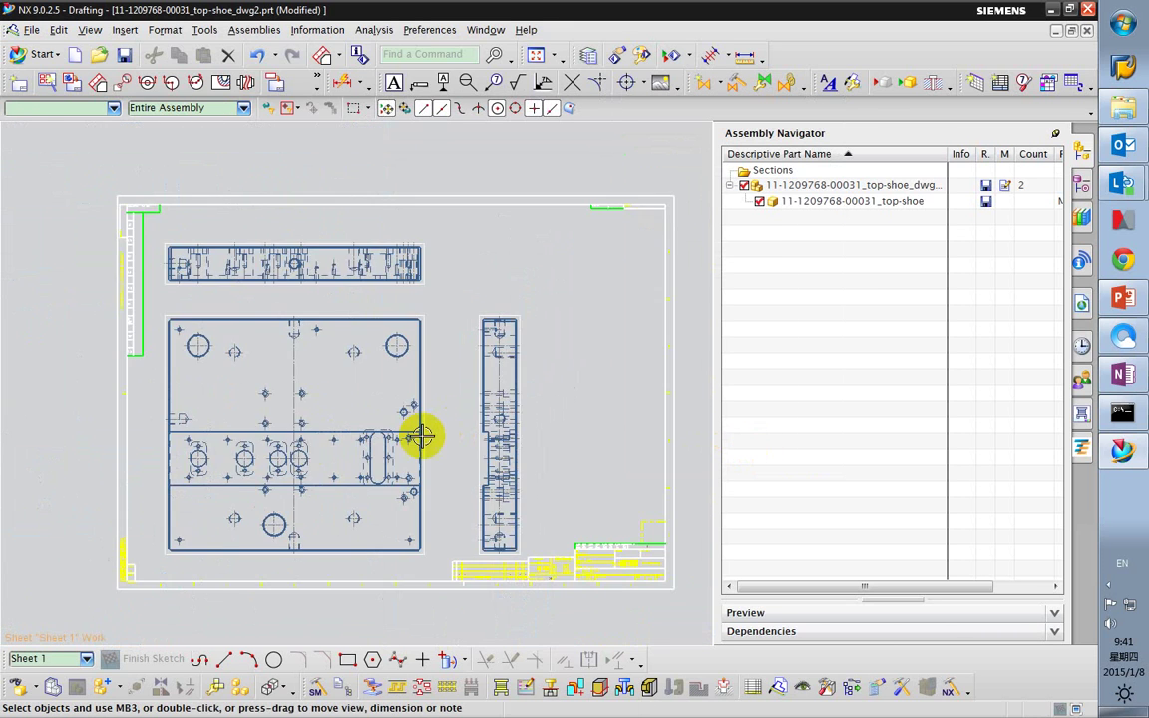
pyautogui.scroll(3, 262, 446)
pyautogui.scroll(3, 261, 446)
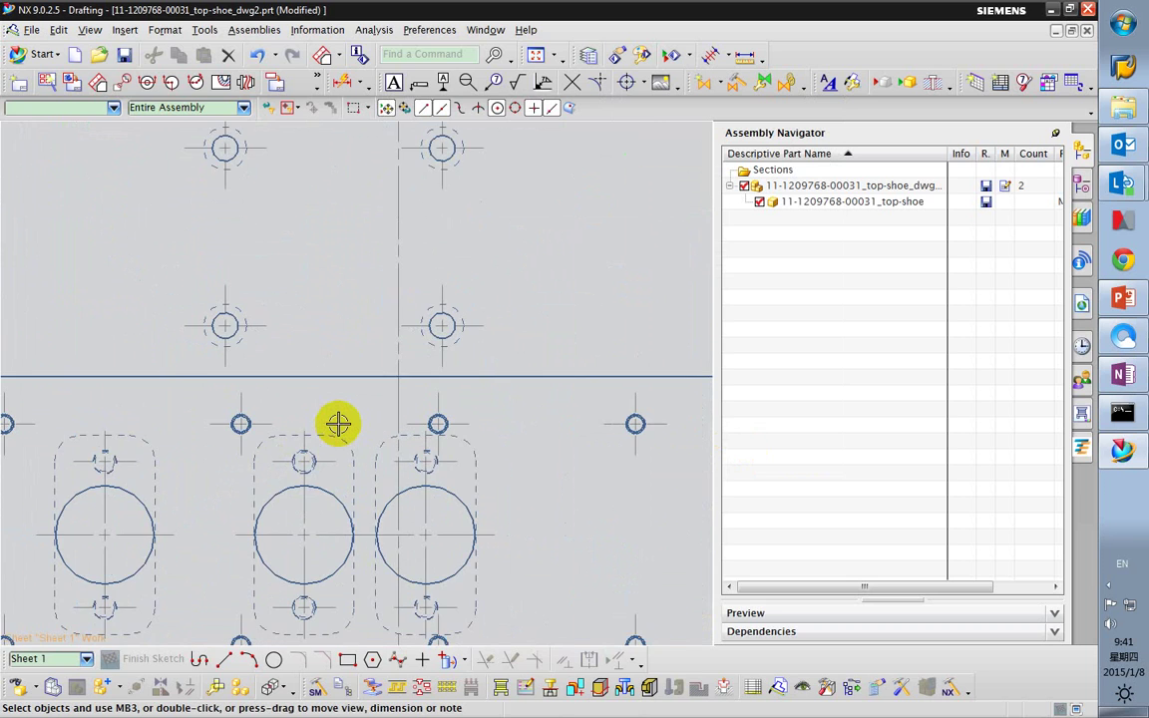
pyautogui.scroll(-5, 337, 424)
pyautogui.scroll(3, 498, 475)
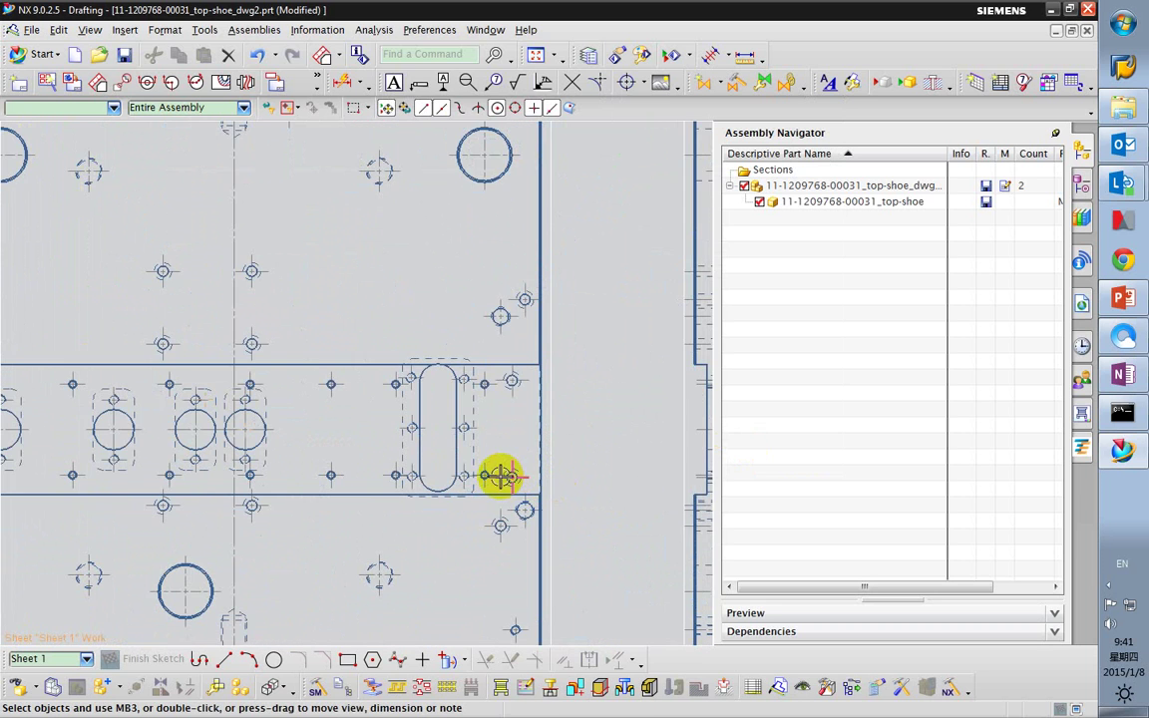
pyautogui.scroll(-3, 527, 434)
pyautogui.scroll(2, 576, 357)
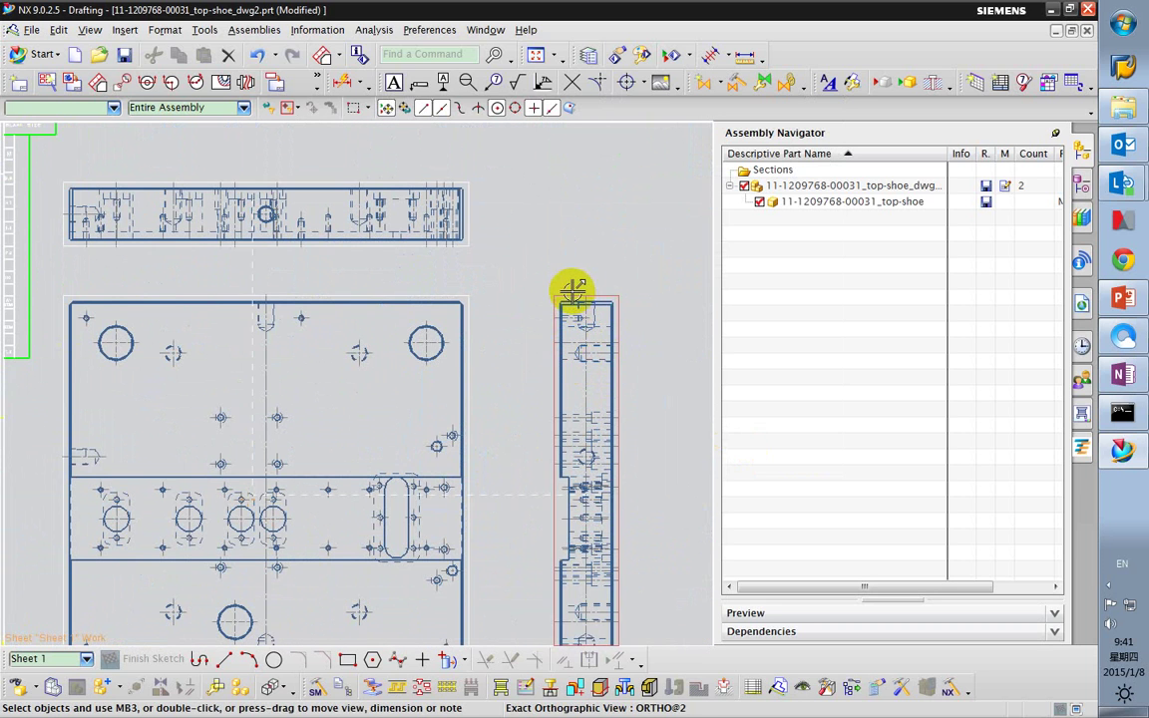
# Drag the side view closer to the top view.
pyautogui.moveTo(565, 290)
pyautogui.mouseDown()
pyautogui.moveTo(547, 295)
pyautogui.moveTo(639, 374)
pyautogui.moveTo(629, 384)
pyautogui.mouseUp()
pyautogui.scroll(-4, 592, 451)
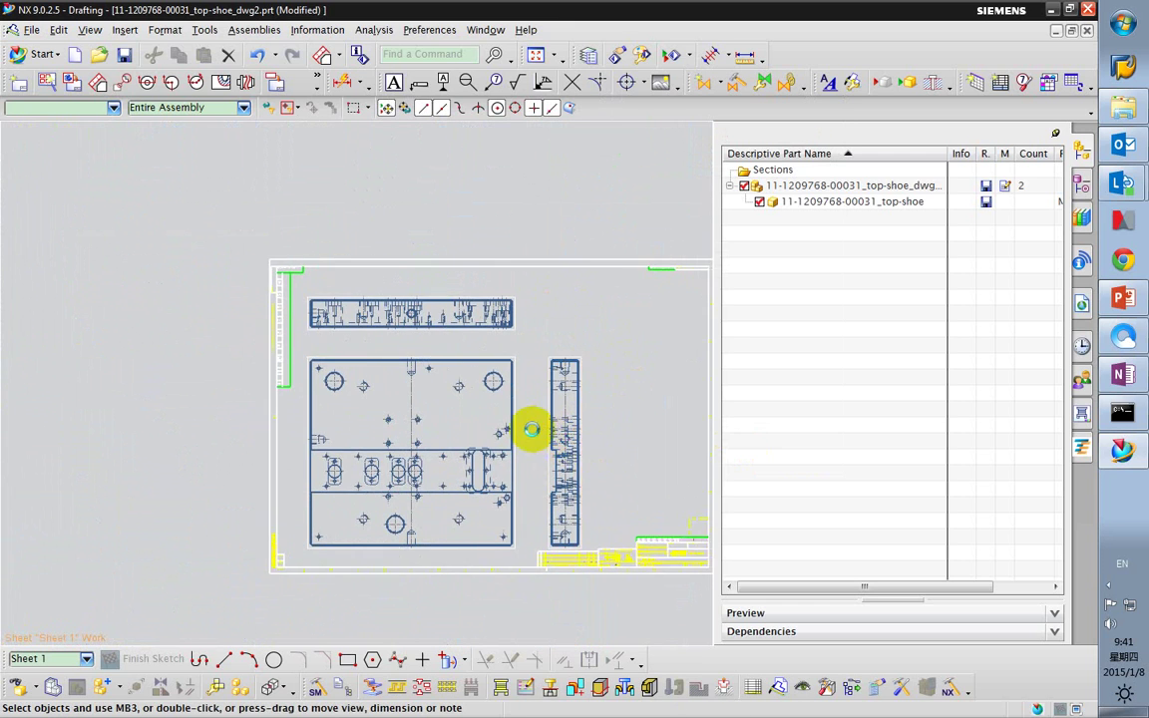
pyautogui.scroll(3, 475, 459)
pyautogui.scroll(-1, 494, 477)
pyautogui.scroll(1, 442, 416)
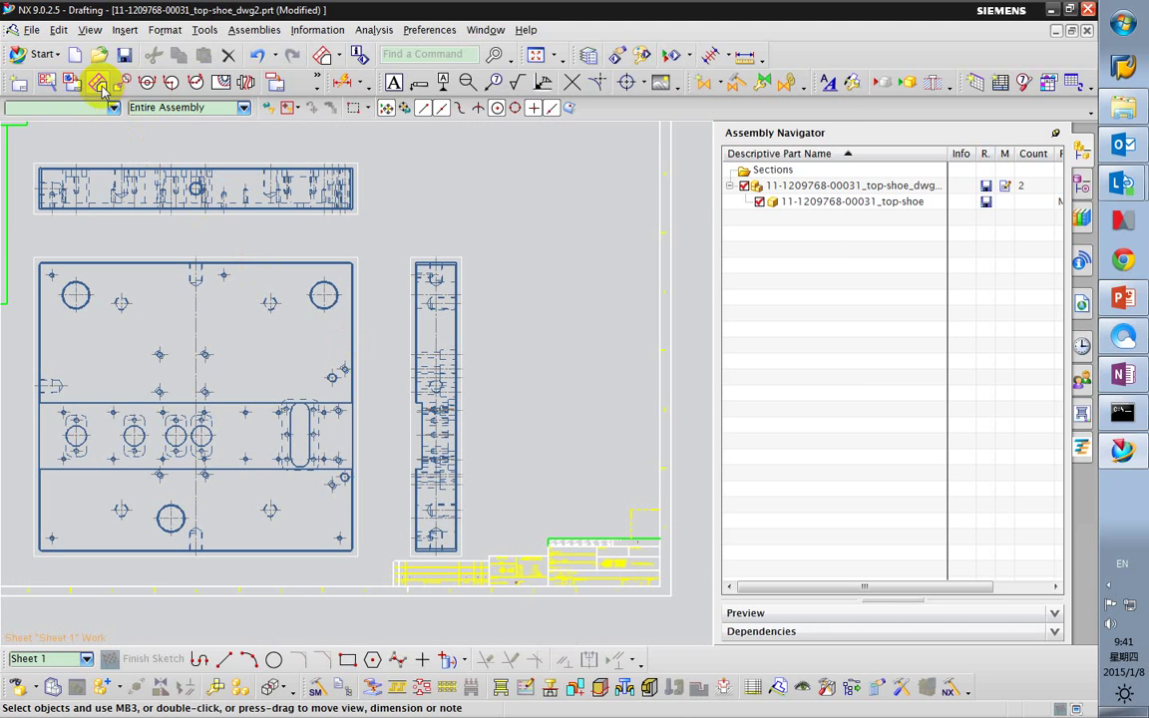
# Add an isometric base view at 1:5 scale to the right of the top view.
pyautogui.click(68, 86)
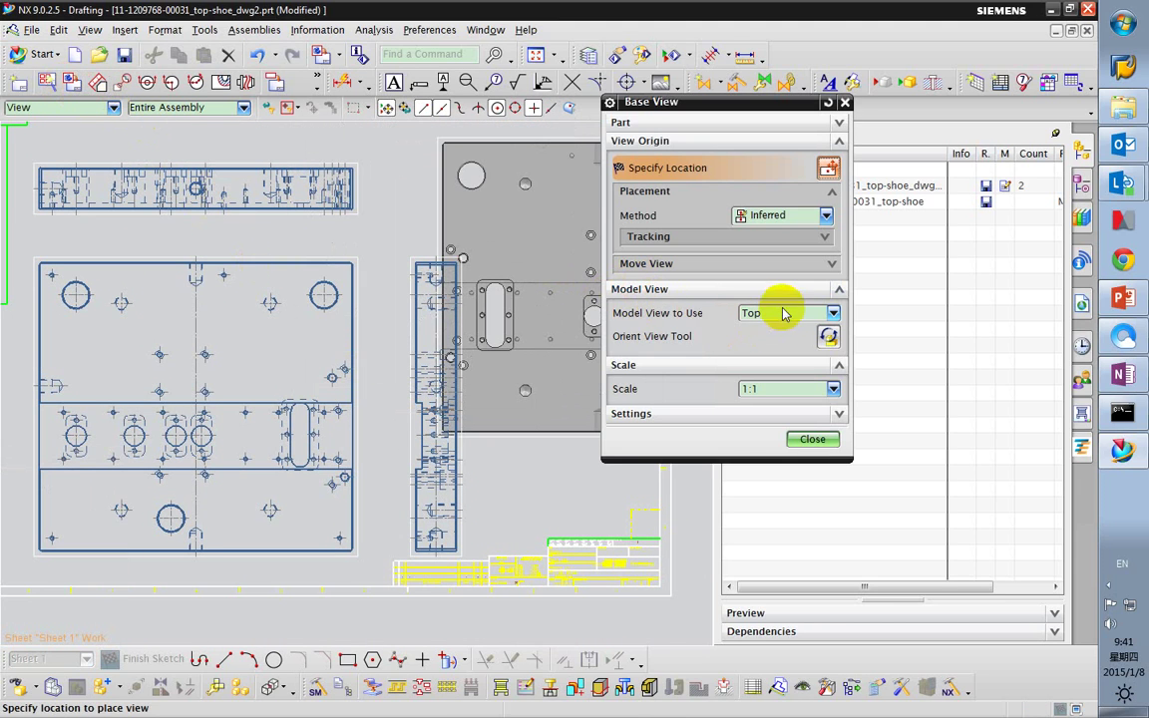
pyautogui.click(778, 313)
pyautogui.click(761, 411)
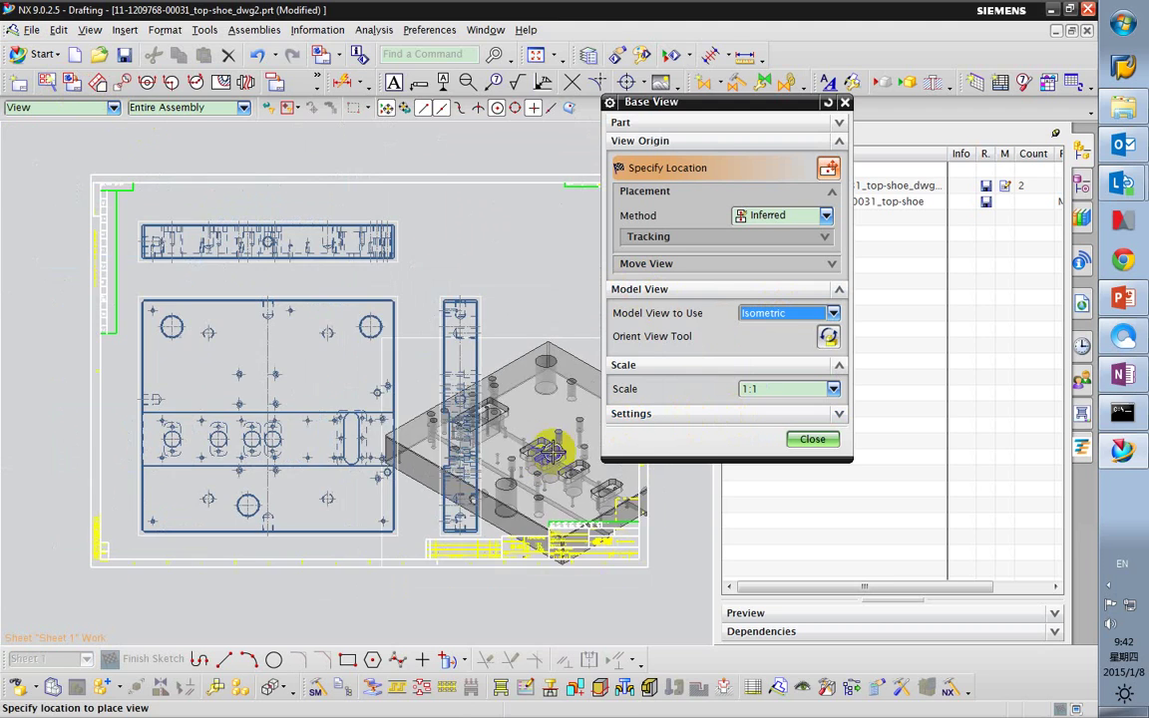
pyautogui.click(768, 389)
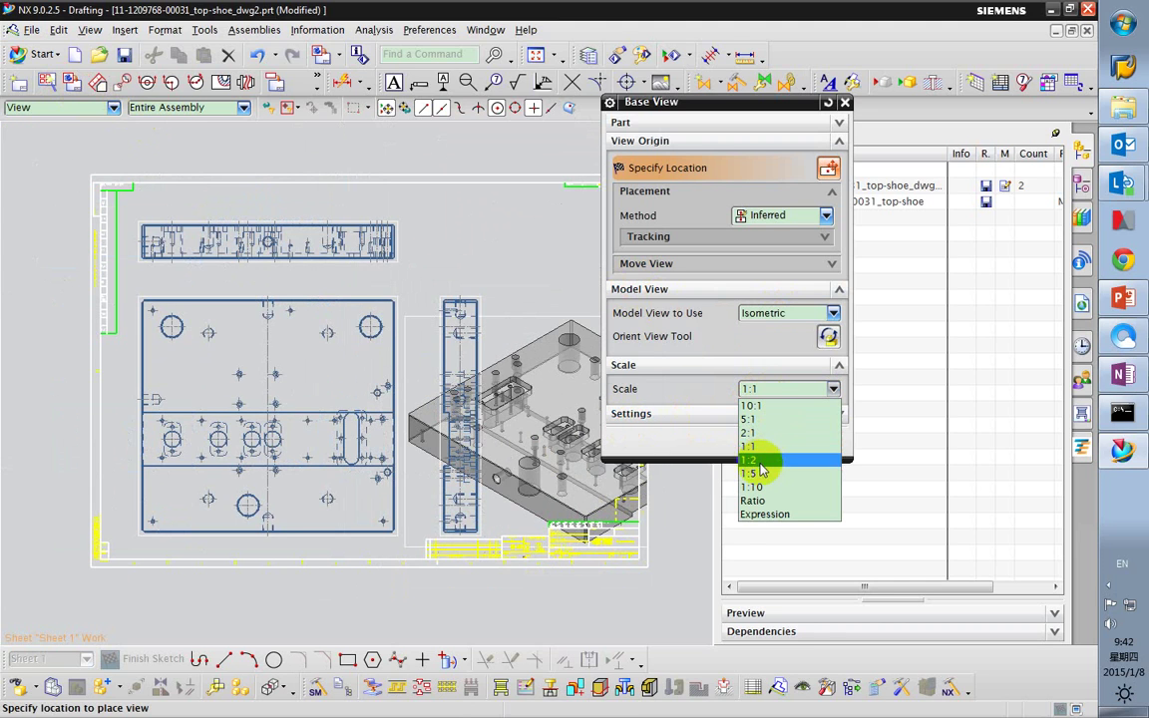
pyautogui.click(735, 469)
pyautogui.click(756, 389)
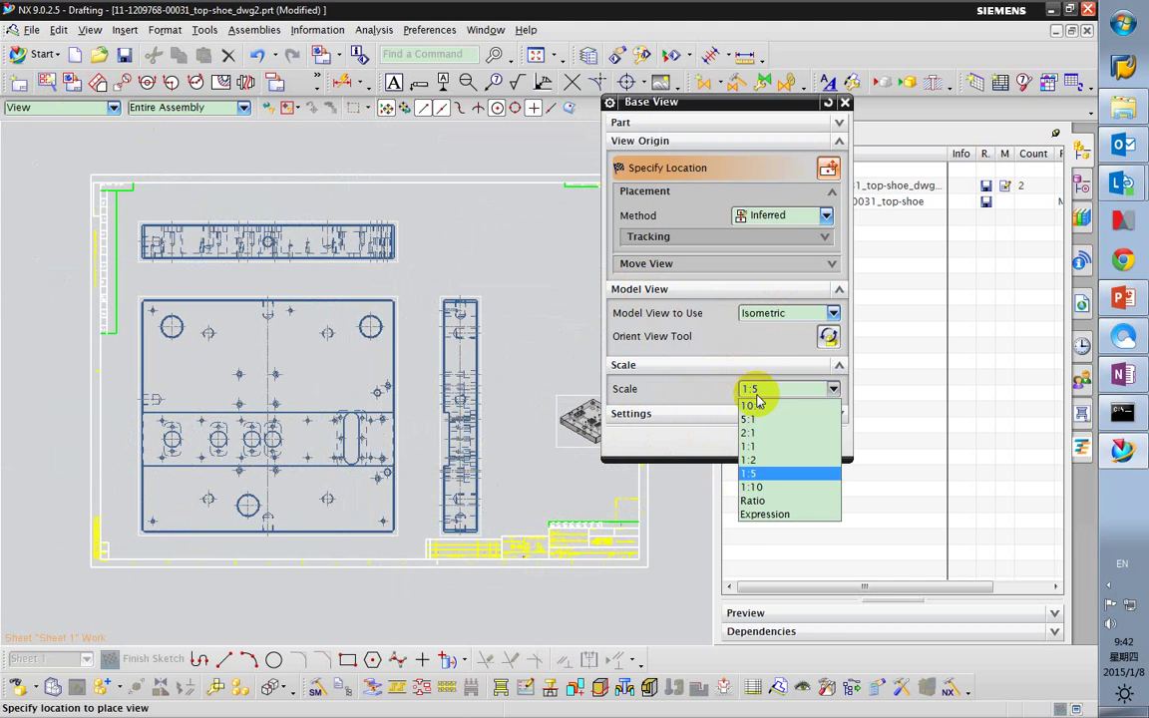
pyautogui.click(750, 460)
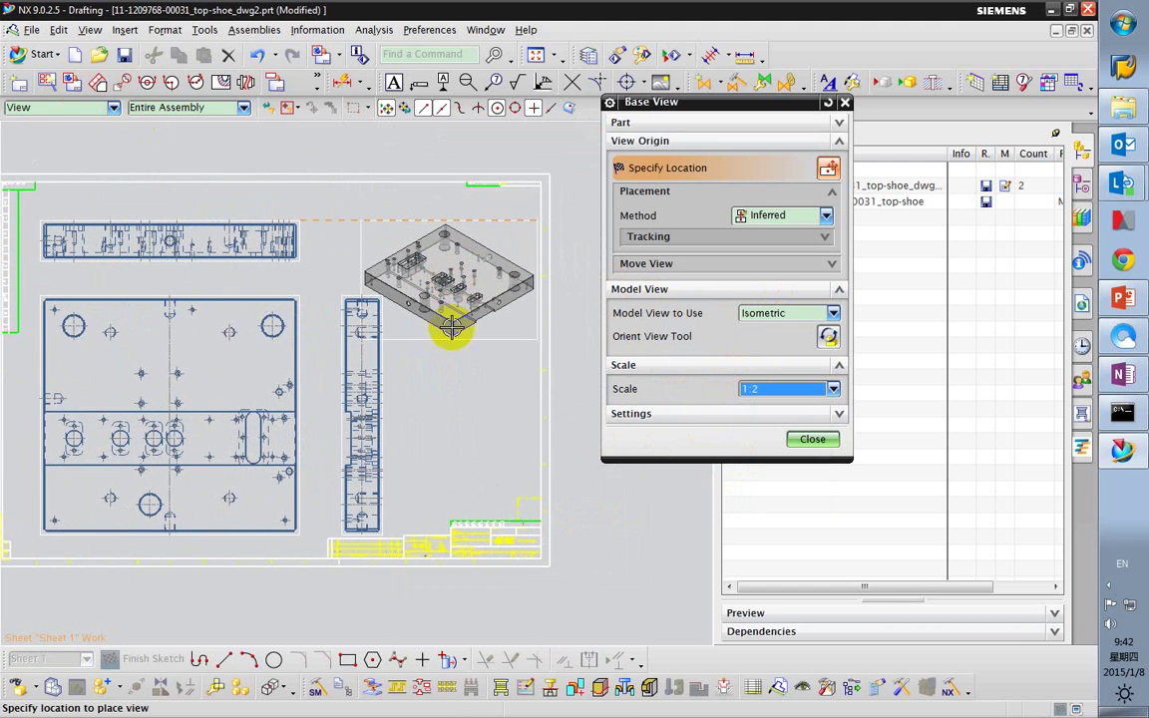
pyautogui.click(801, 396)
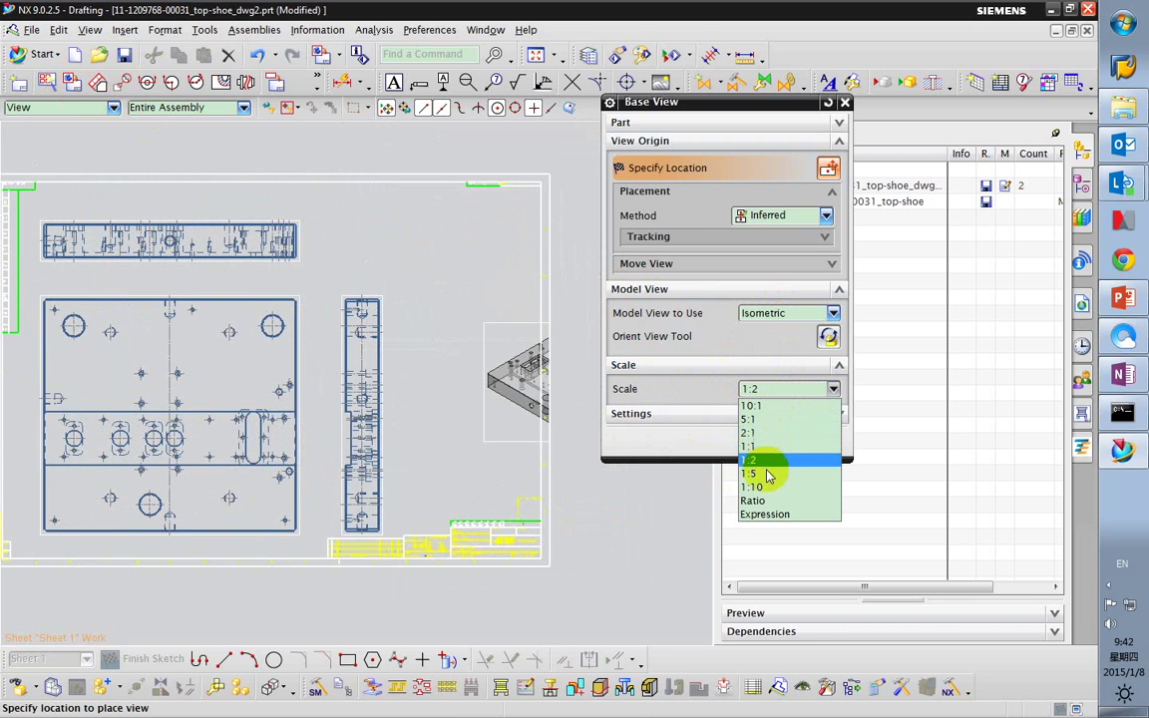
pyautogui.click(764, 474)
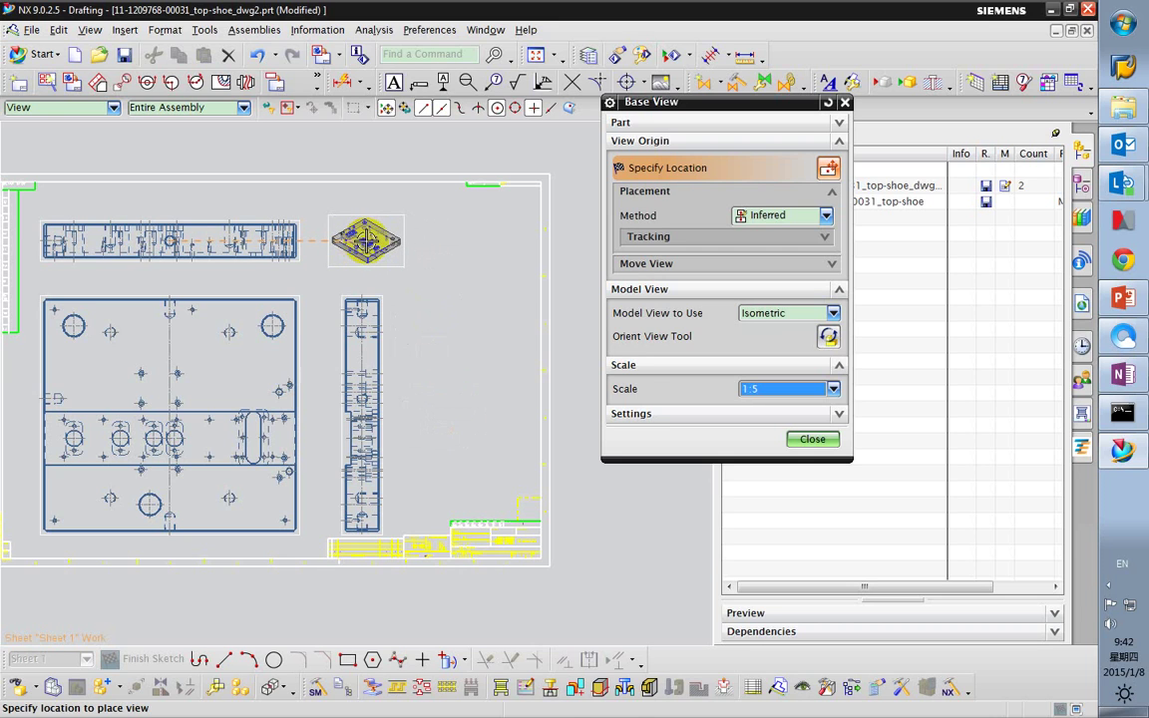
pyautogui.click(368, 237)
pyautogui.click(812, 439)
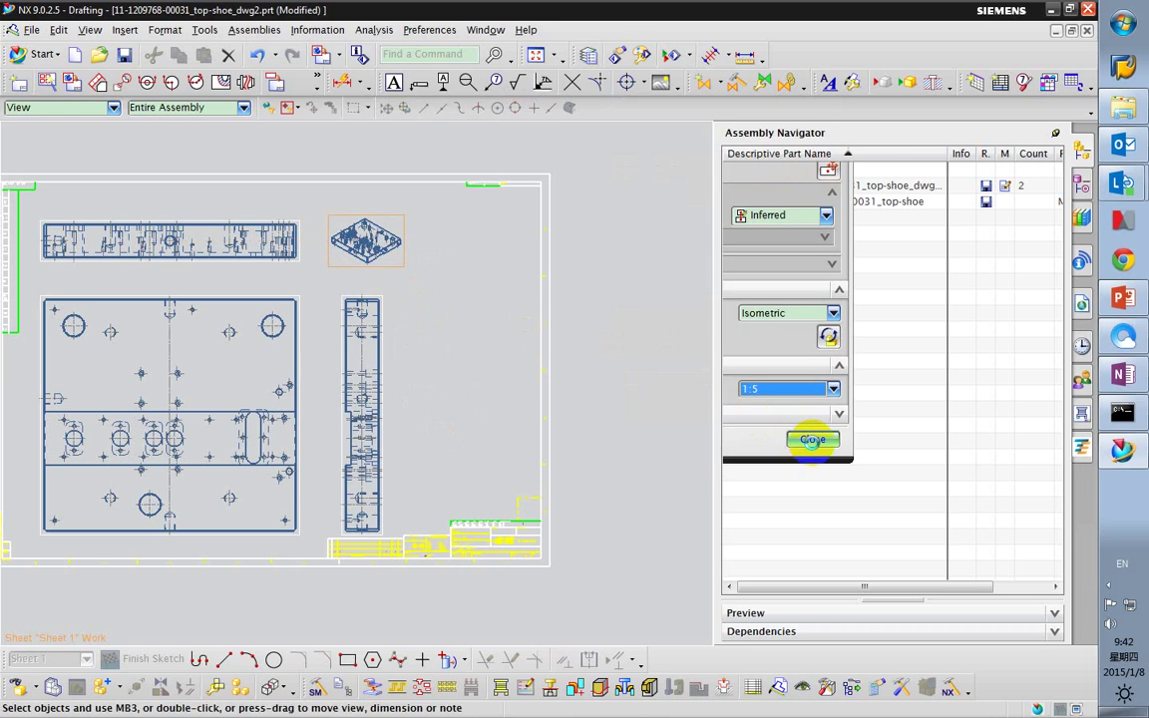
# Change the isometric view's hidden line style to Invisible and apply it.
pyautogui.click(804, 452)
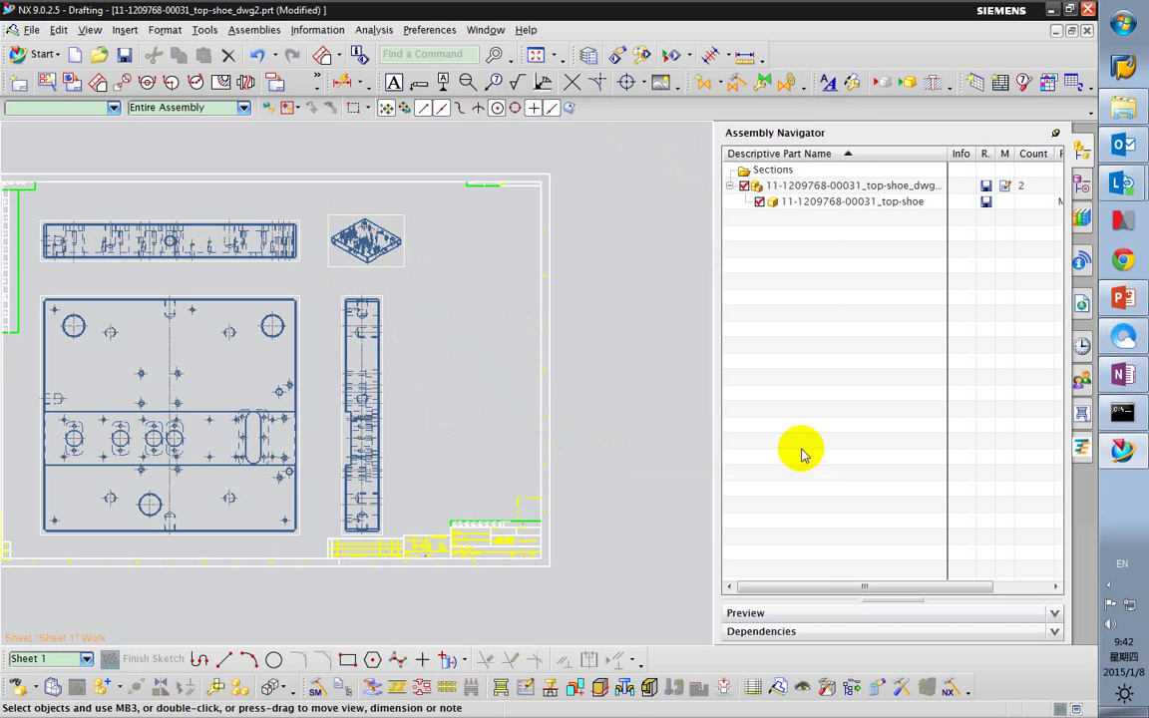
pyautogui.scroll(6, 349, 239)
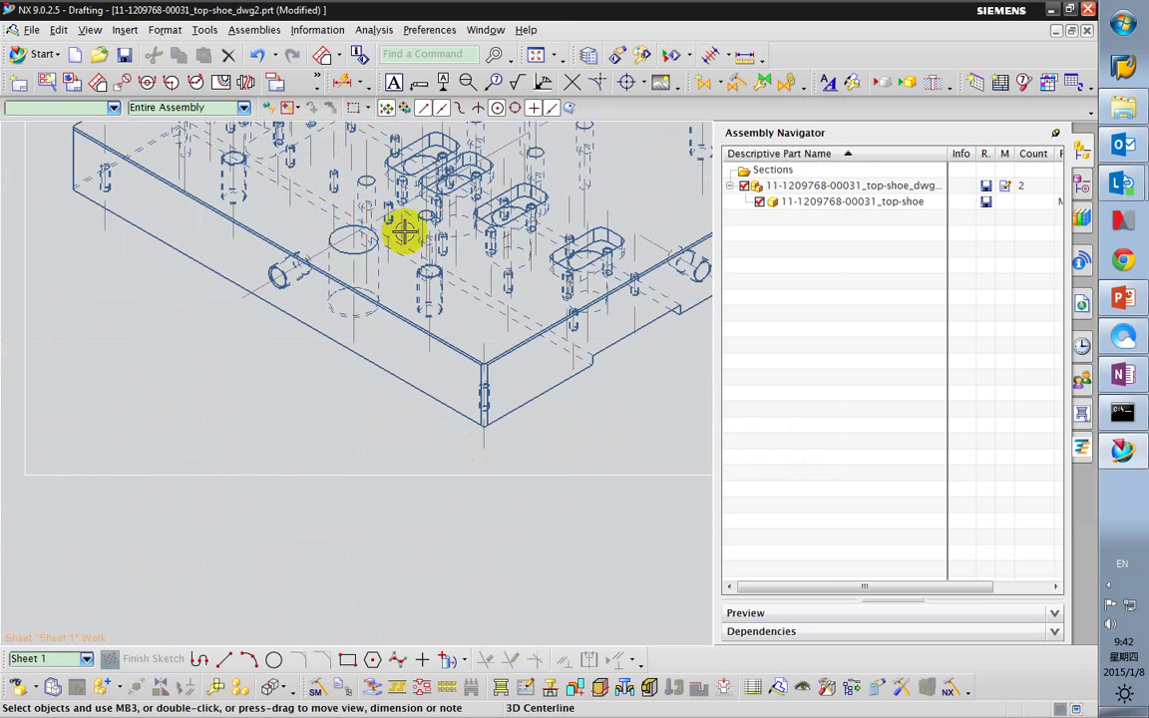
pyautogui.scroll(-3, 439, 220)
pyautogui.rightClick(479, 176)
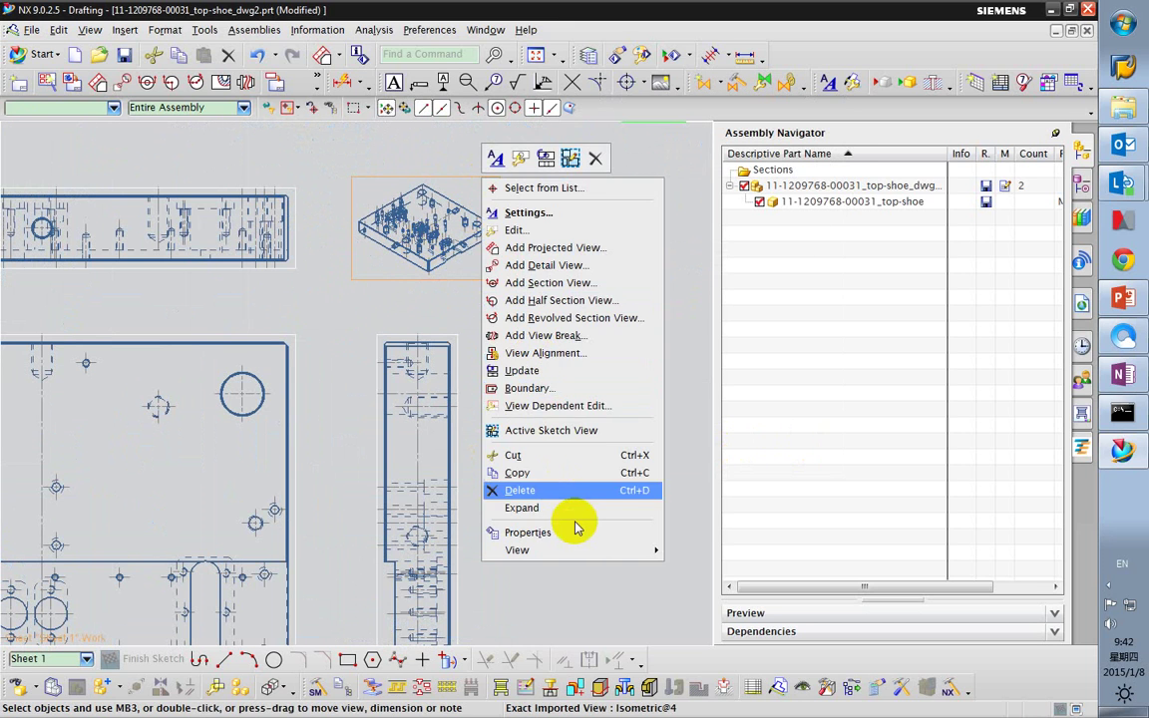
pyautogui.click(544, 211)
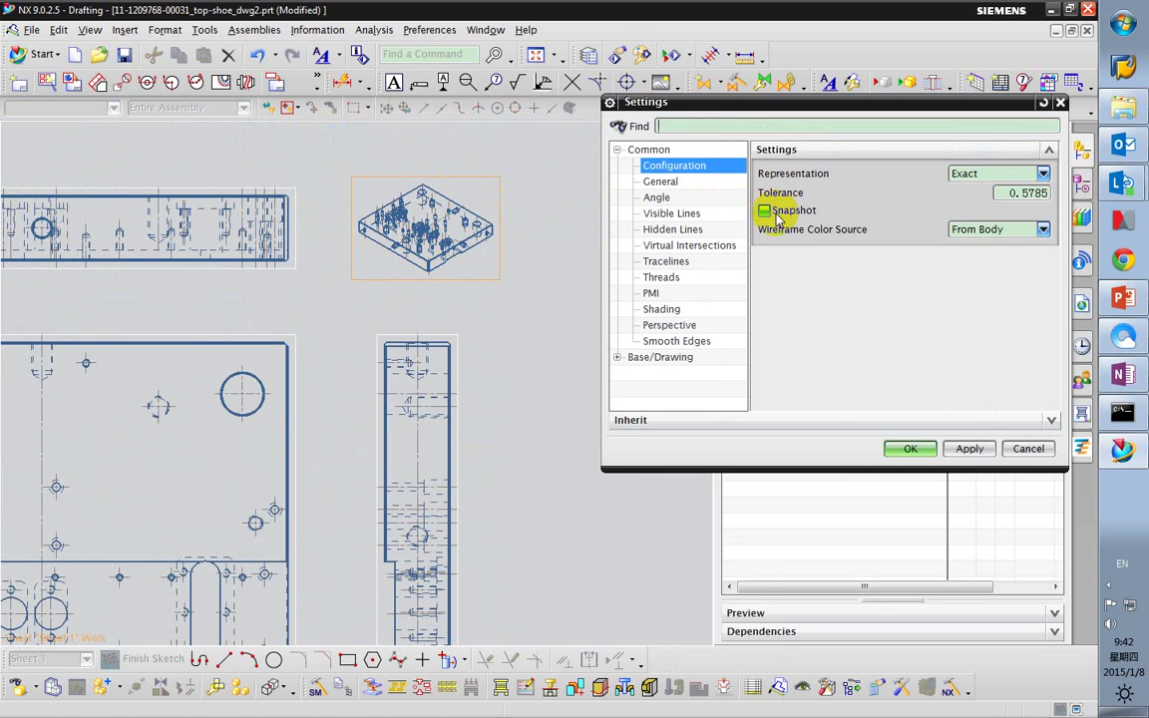
pyautogui.click(661, 183)
pyautogui.click(662, 229)
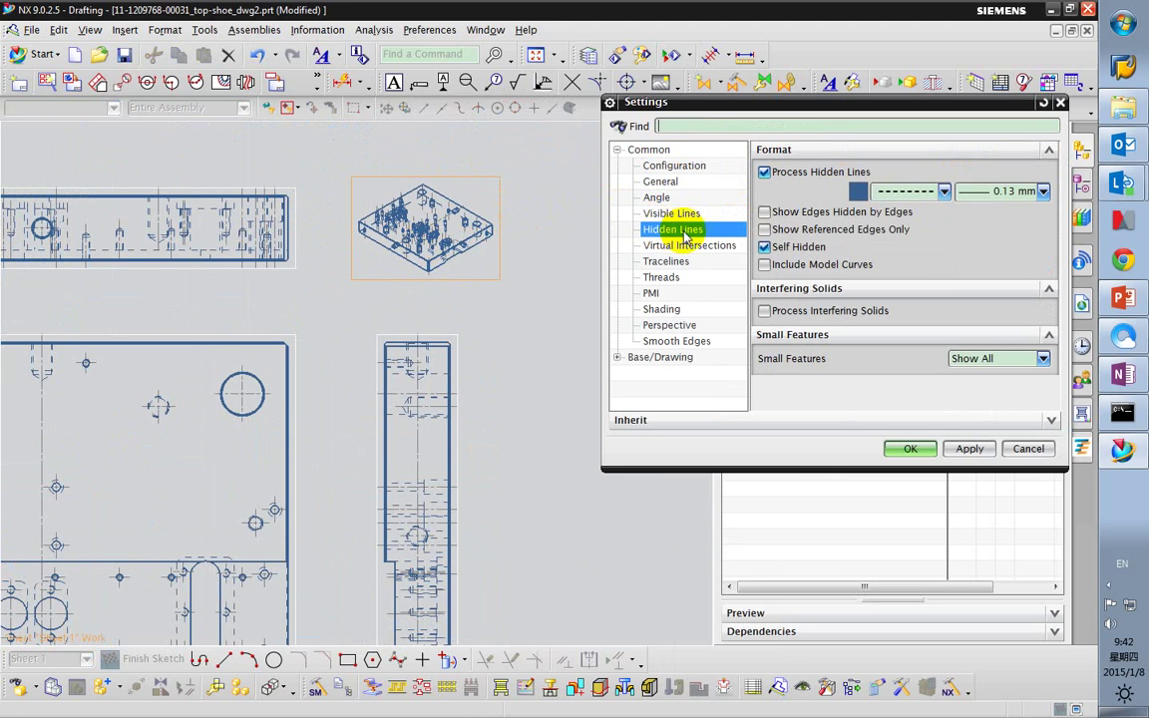
pyautogui.click(938, 190)
pyautogui.click(900, 211)
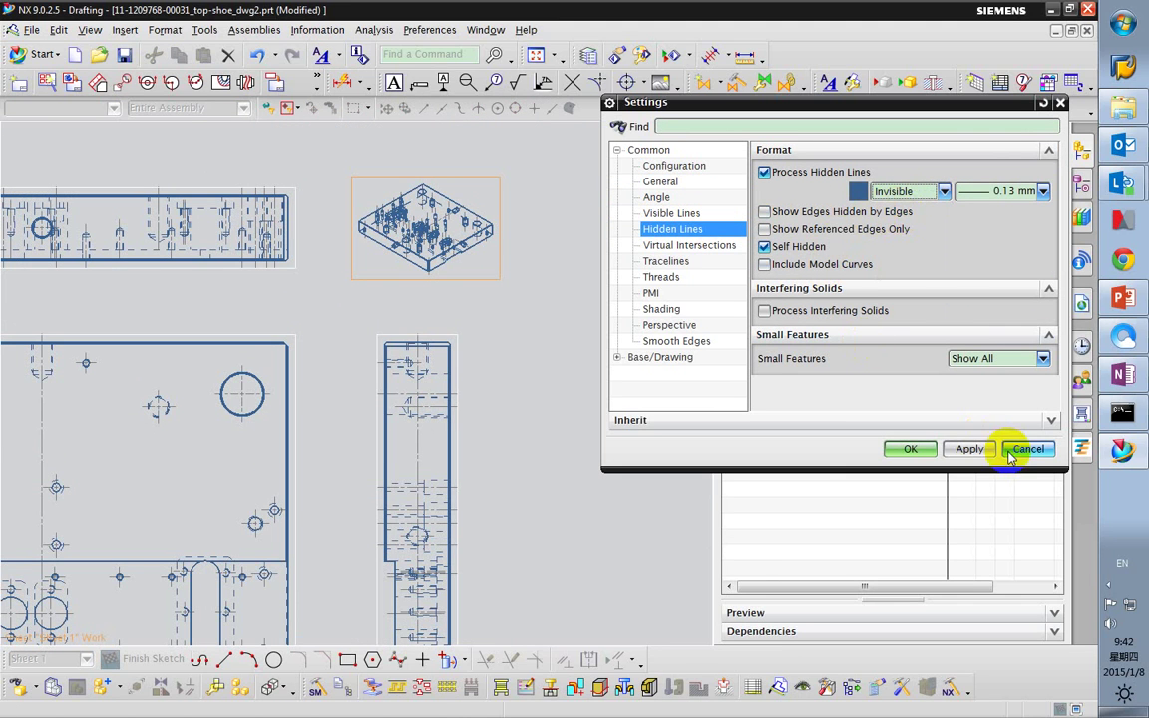
pyautogui.click(966, 450)
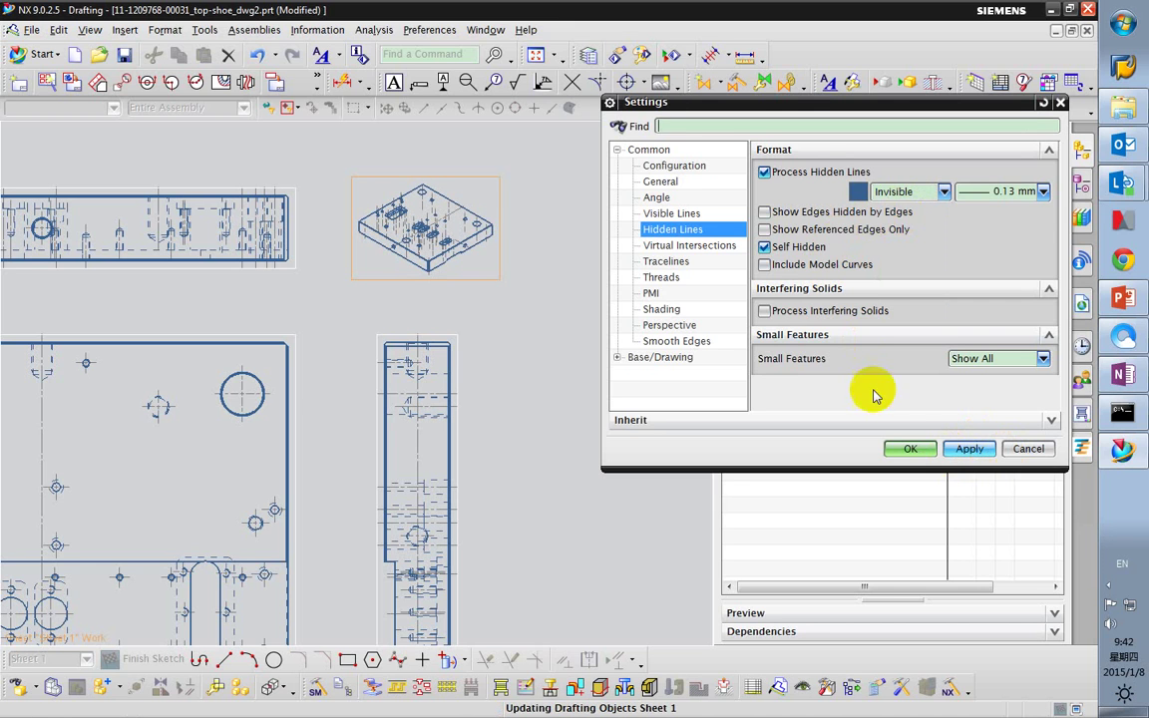
pyautogui.click(911, 449)
pyautogui.scroll(6, 346, 206)
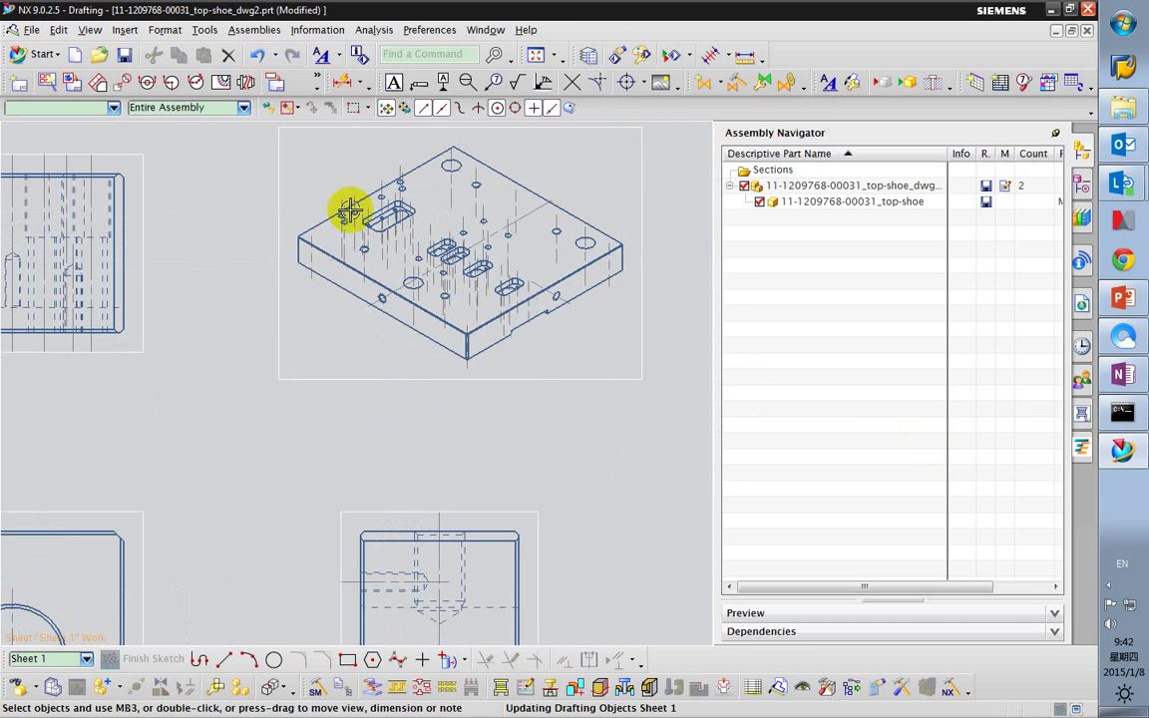
pyautogui.scroll(-4, 321, 258)
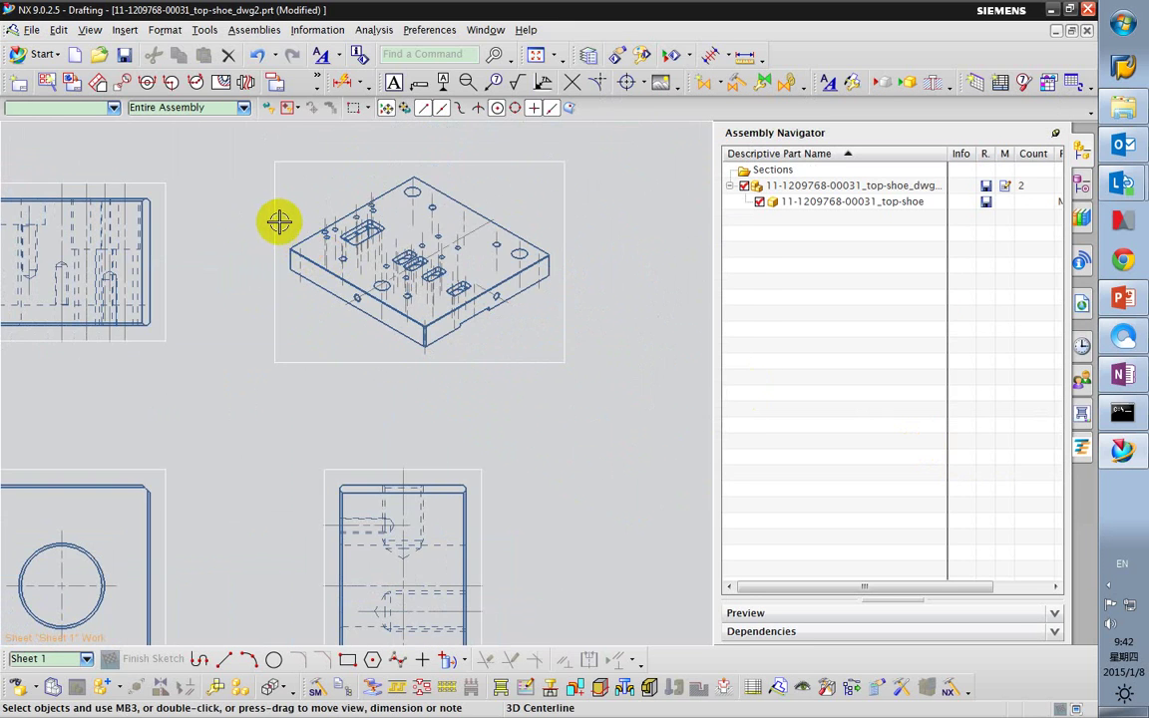
pyautogui.scroll(1, 239, 179)
pyautogui.moveTo(648, 289); pyautogui.dragTo(691, 413)
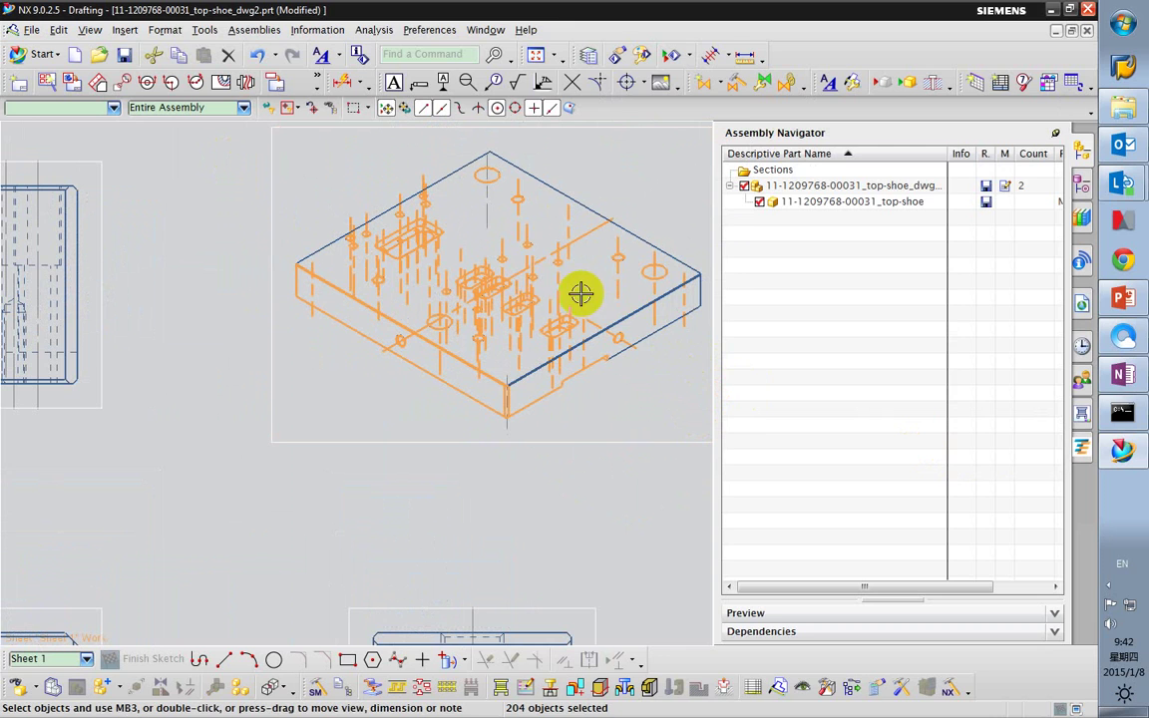
pyautogui.rightClick(551, 289)
pyautogui.click(561, 299)
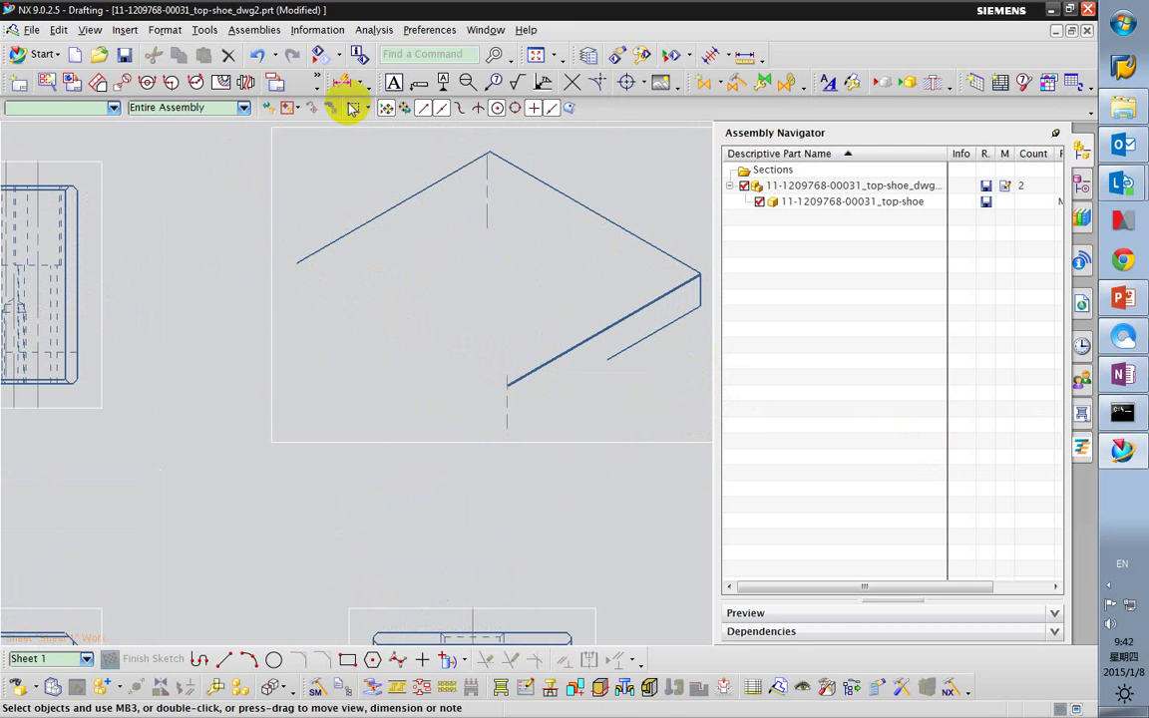
pyautogui.click(261, 56)
pyautogui.scroll(3, 354, 252)
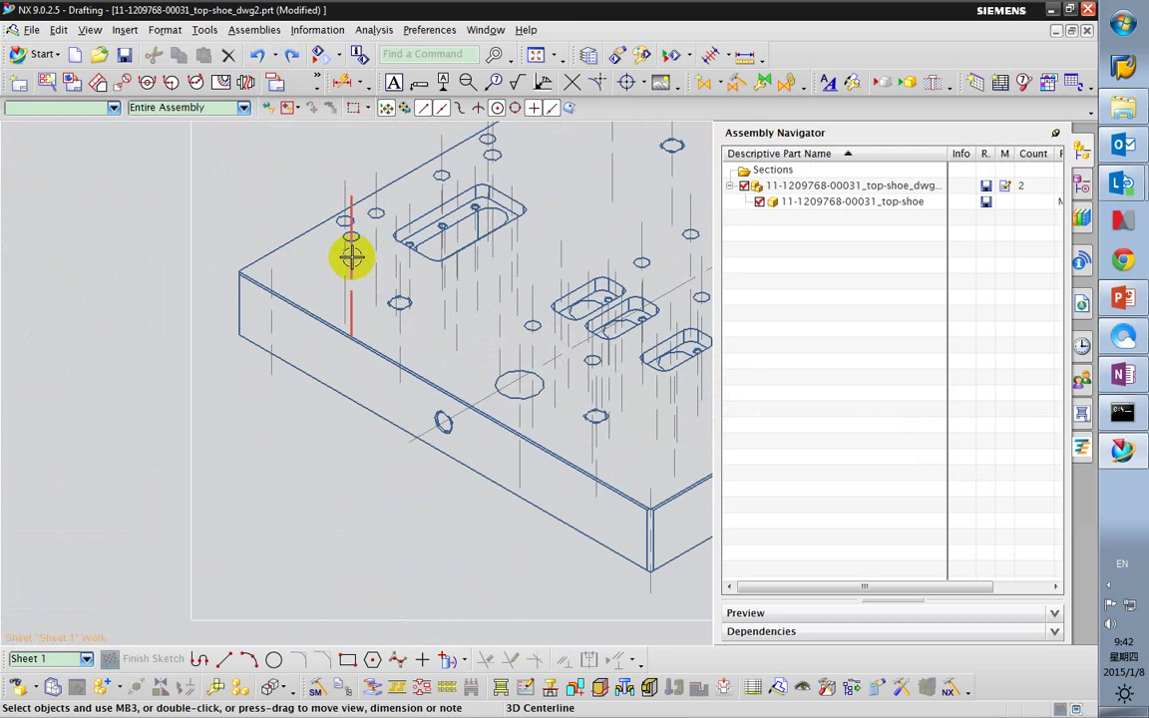
pyautogui.scroll(-2, 349, 257)
pyautogui.scroll(1, 329, 264)
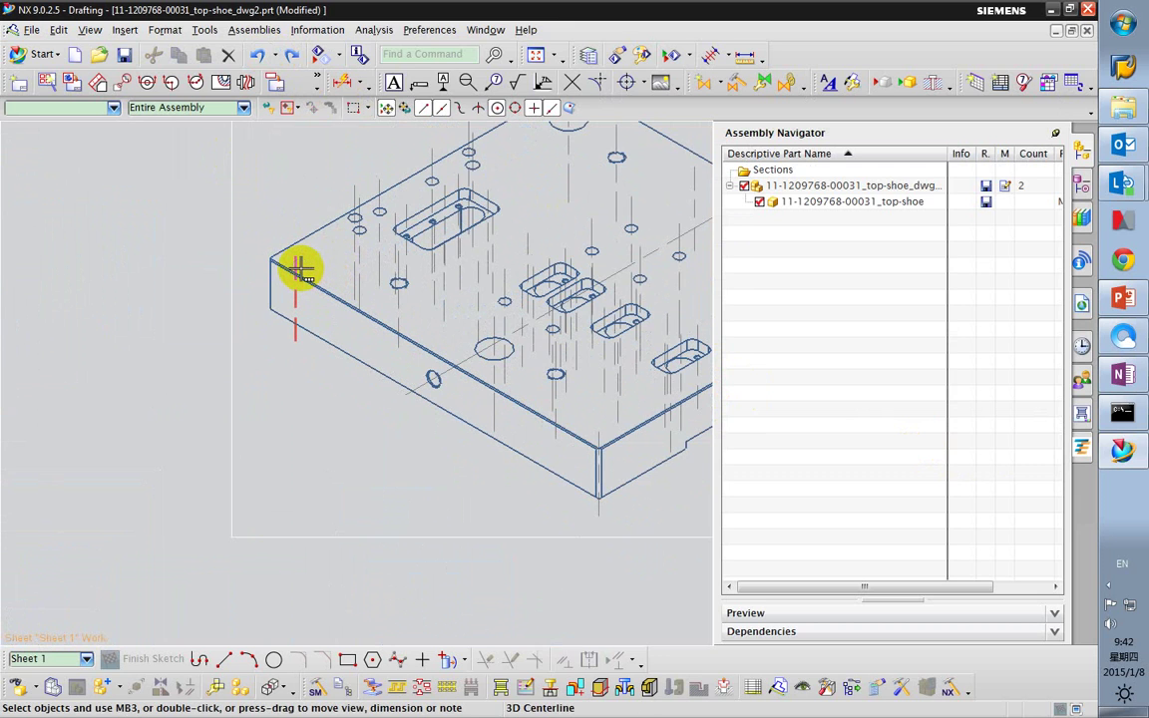
pyautogui.scroll(-2, 359, 256)
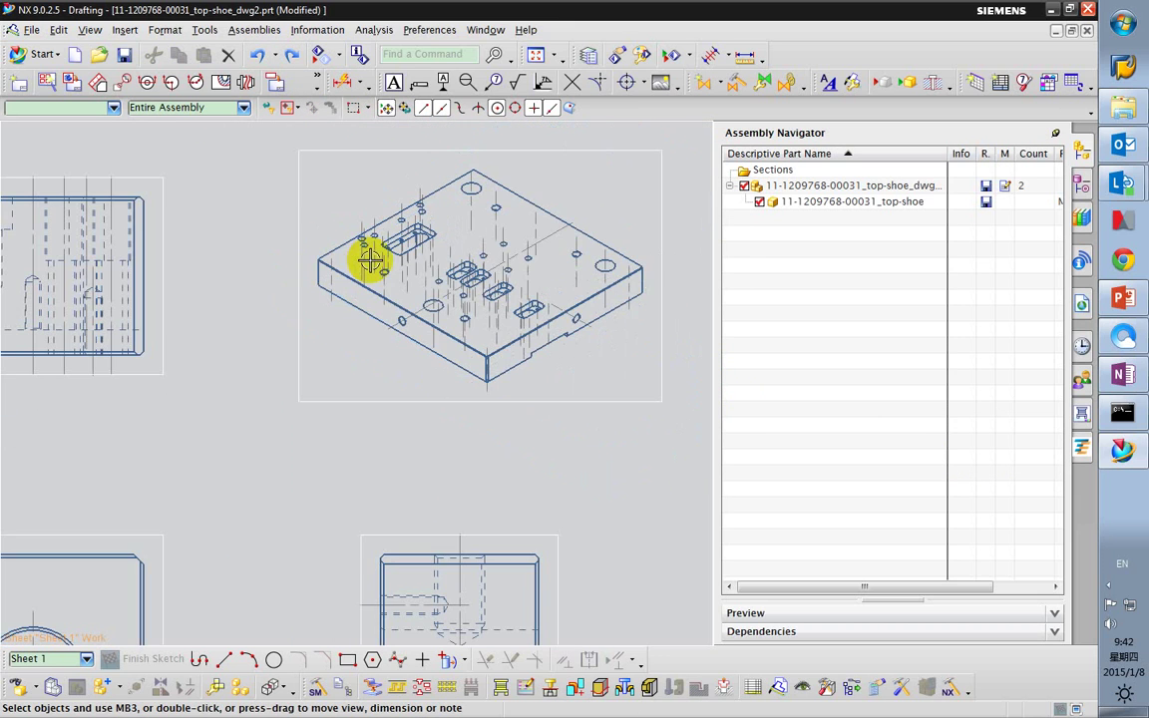
pyautogui.scroll(-1, 386, 274)
pyautogui.scroll(4, 439, 259)
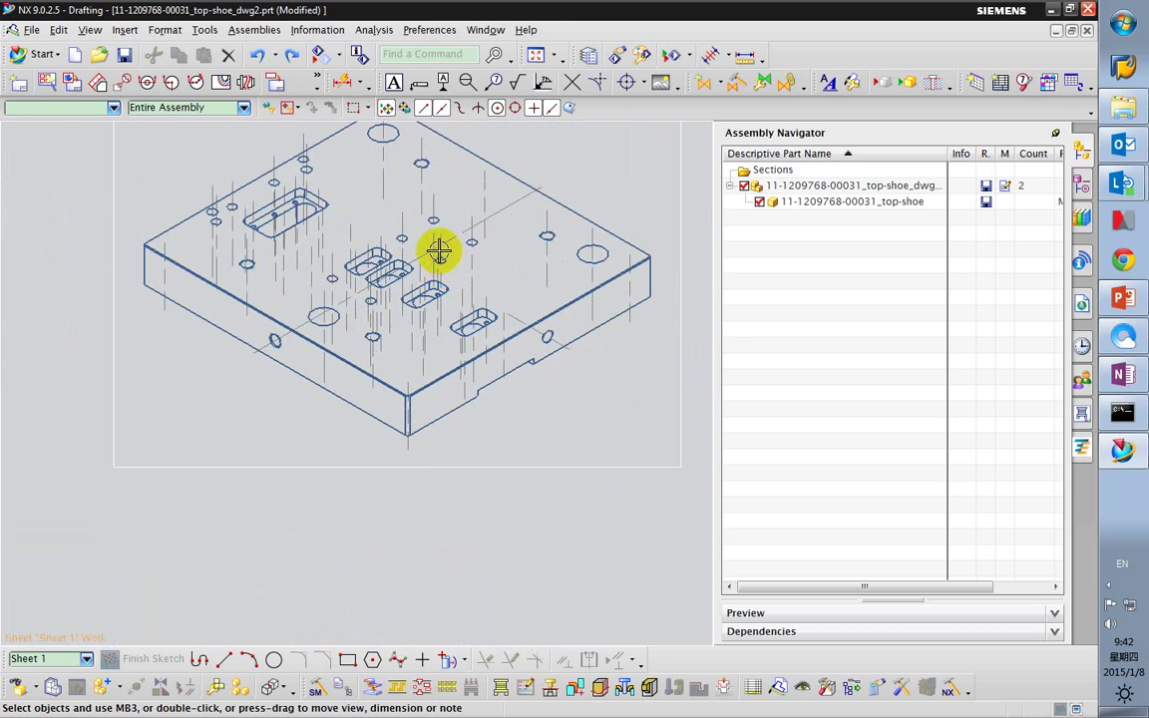
pyautogui.click(441, 238)
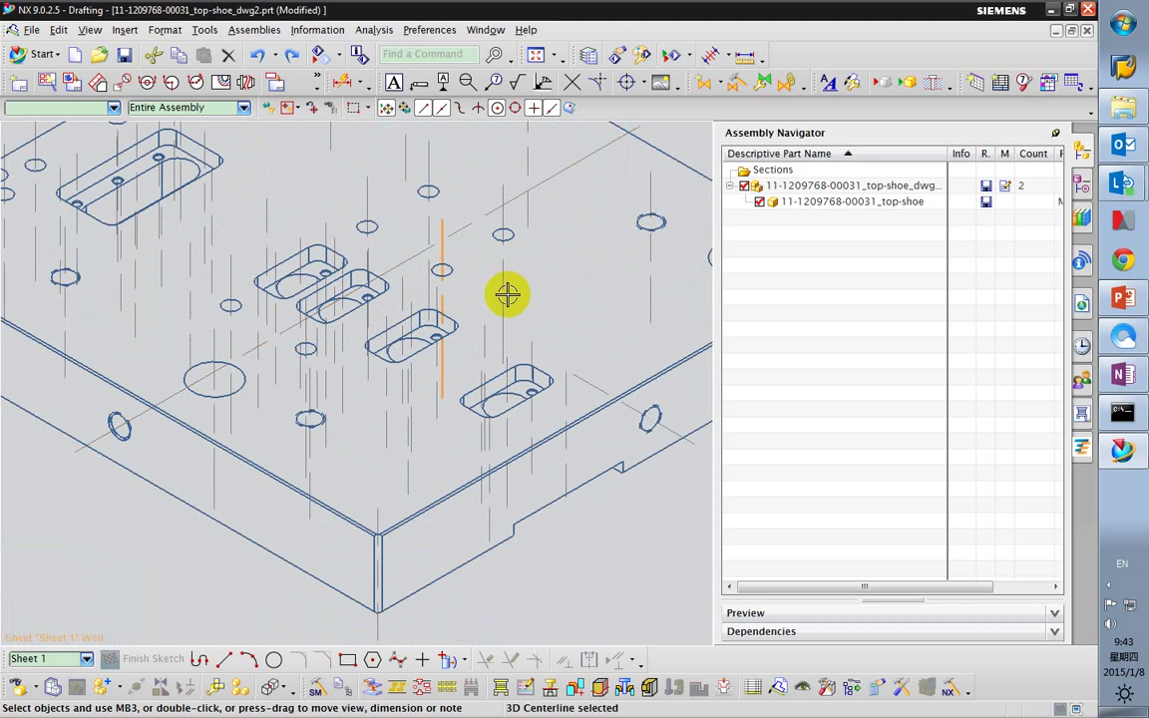
pyautogui.scroll(-3, 432, 349)
pyautogui.scroll(2, 299, 327)
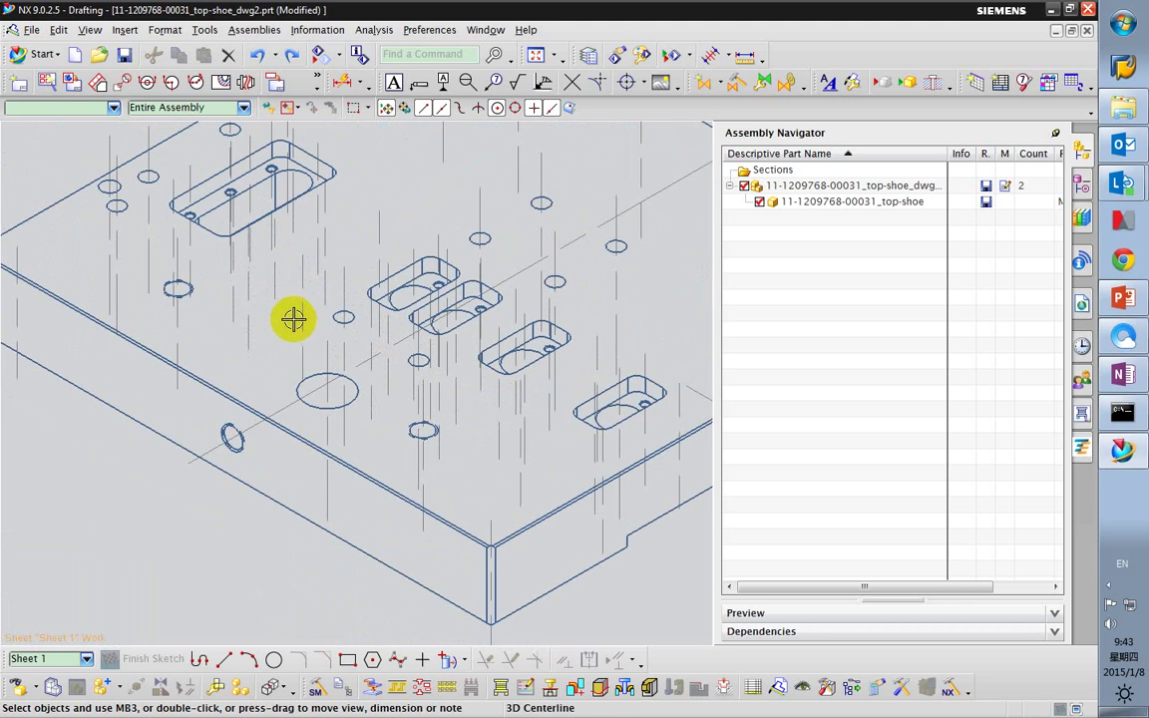
pyautogui.scroll(-3, 297, 324)
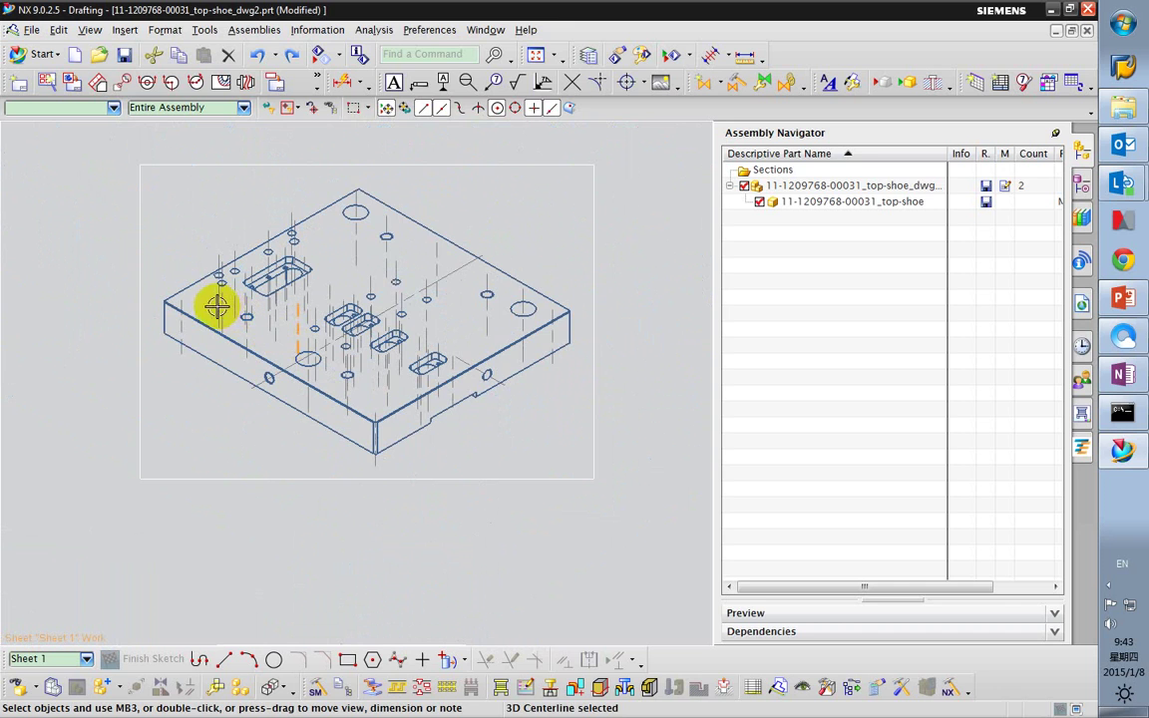
pyautogui.scroll(-1, 401, 433)
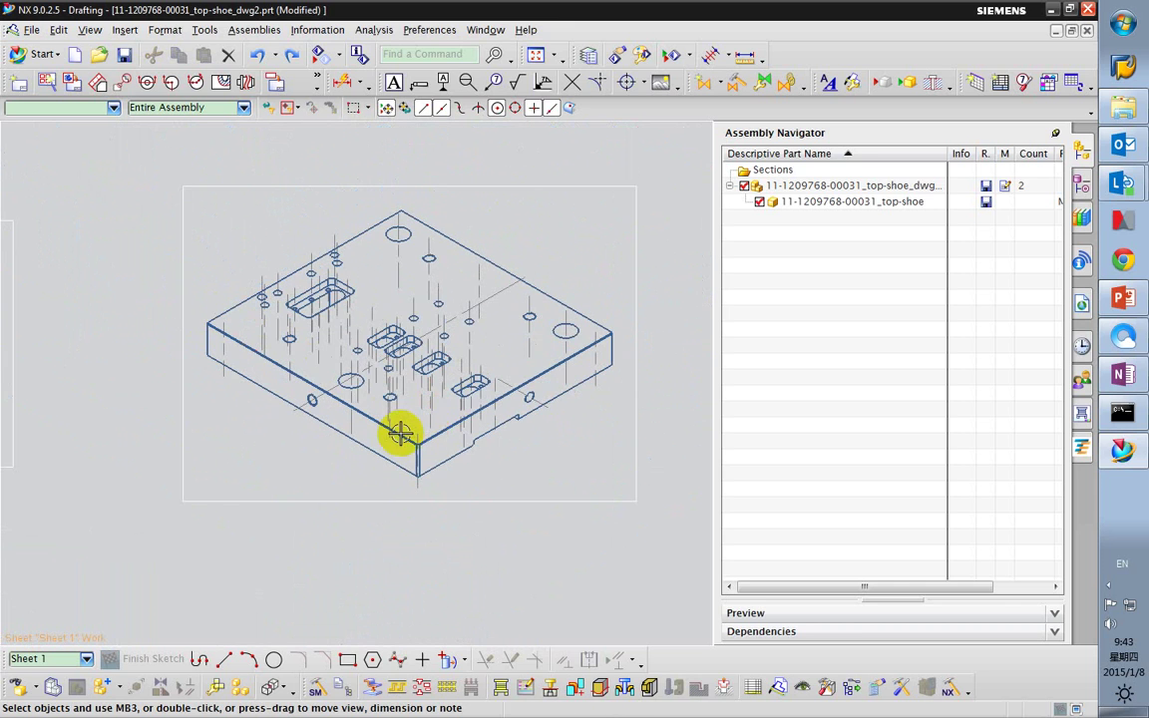
pyautogui.scroll(-1, 467, 417)
pyautogui.scroll(-2, 467, 417)
pyautogui.scroll(2, 390, 372)
pyautogui.scroll(3, 175, 282)
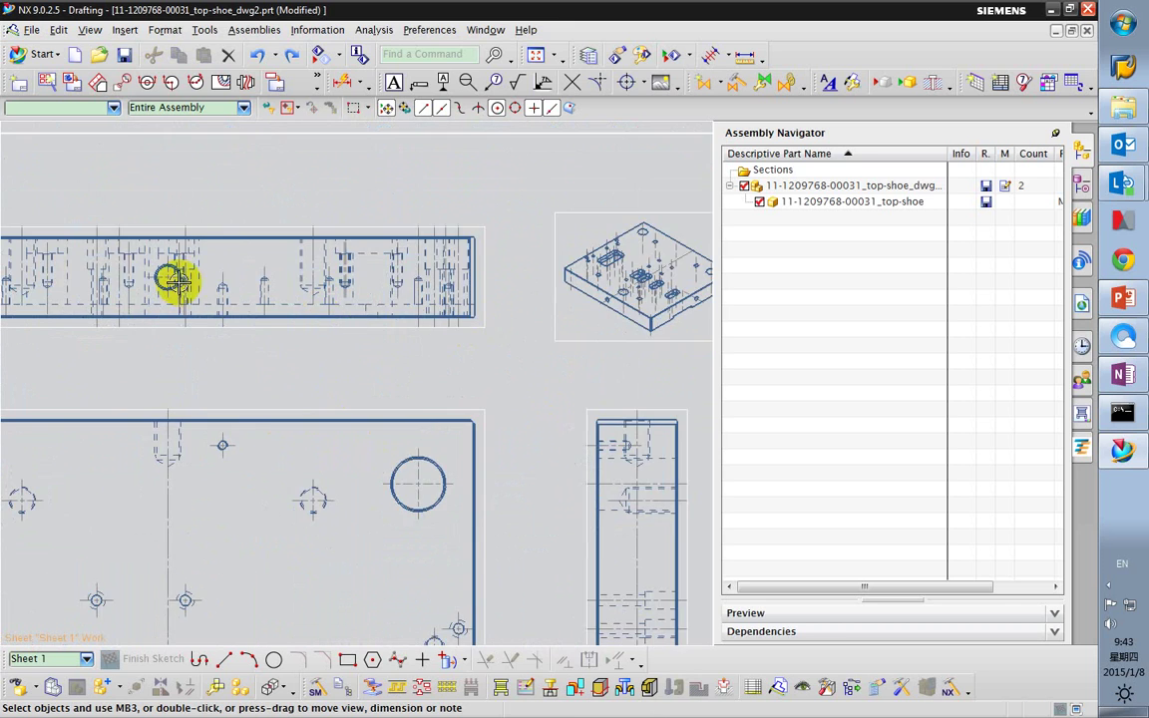
pyautogui.scroll(-4, 237, 359)
pyautogui.scroll(-2, 379, 316)
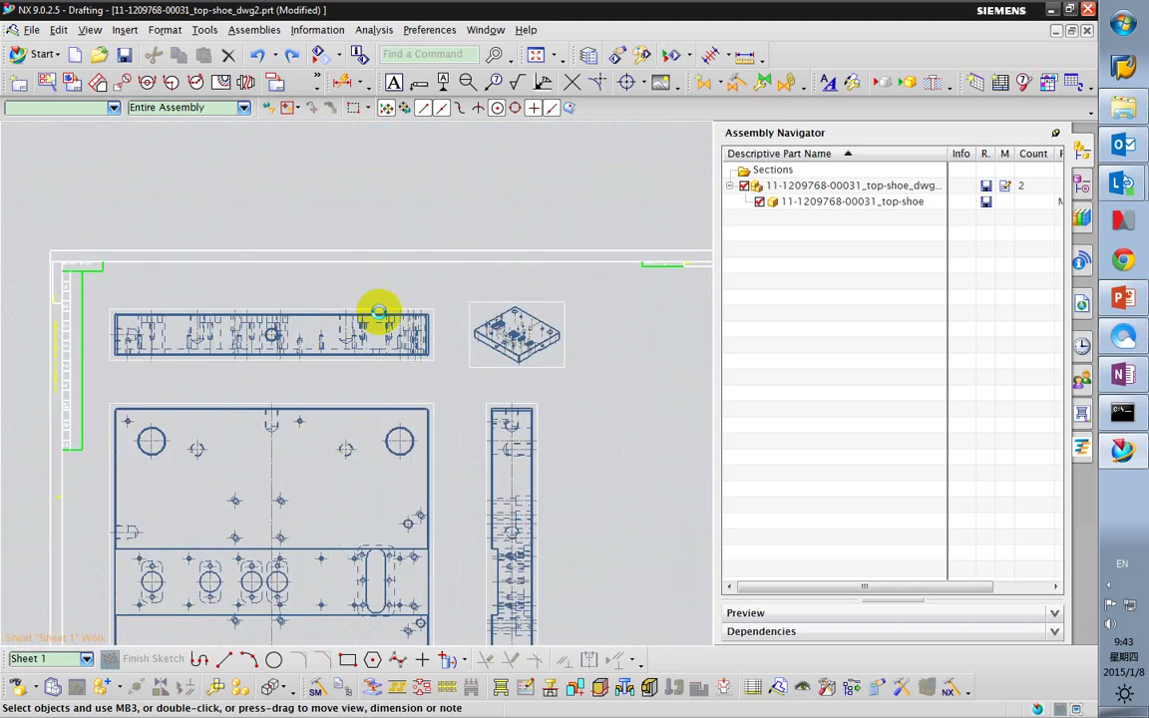
pyautogui.scroll(-1, 390, 329)
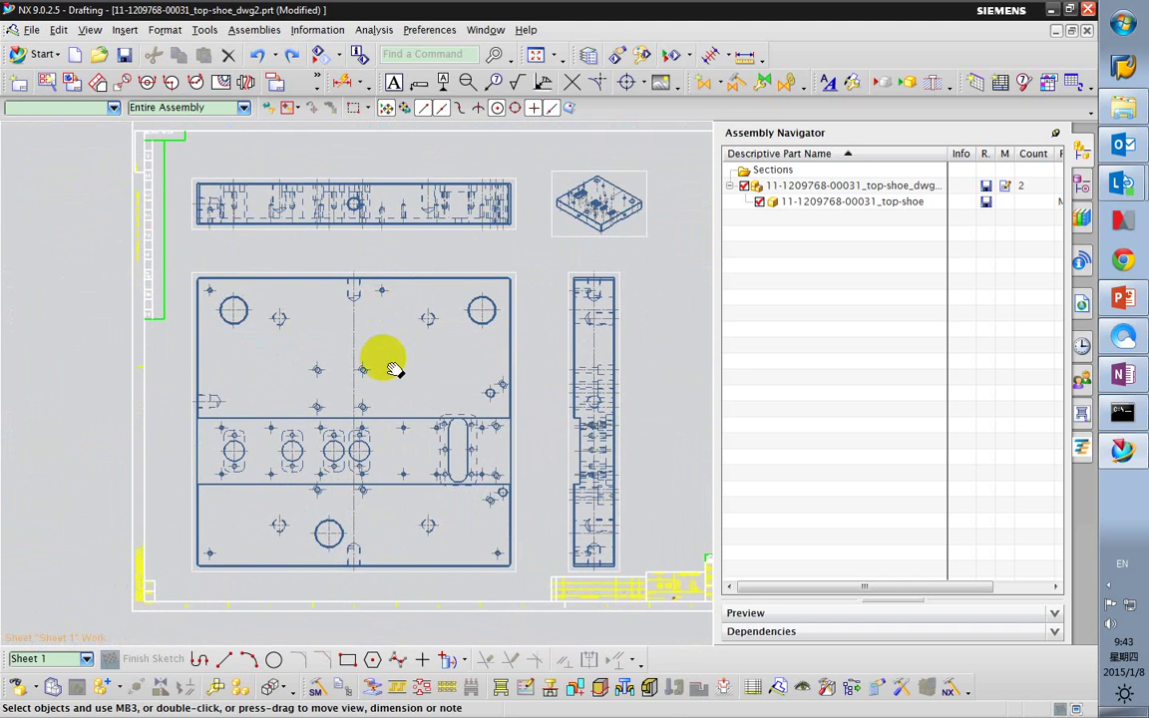
pyautogui.keyDown('shift'); pyautogui.moveTo(395, 370); pyautogui.dragTo(375, 370, button='middle'); pyautogui.keyUp('shift')
pyautogui.scroll(2, 400, 369)
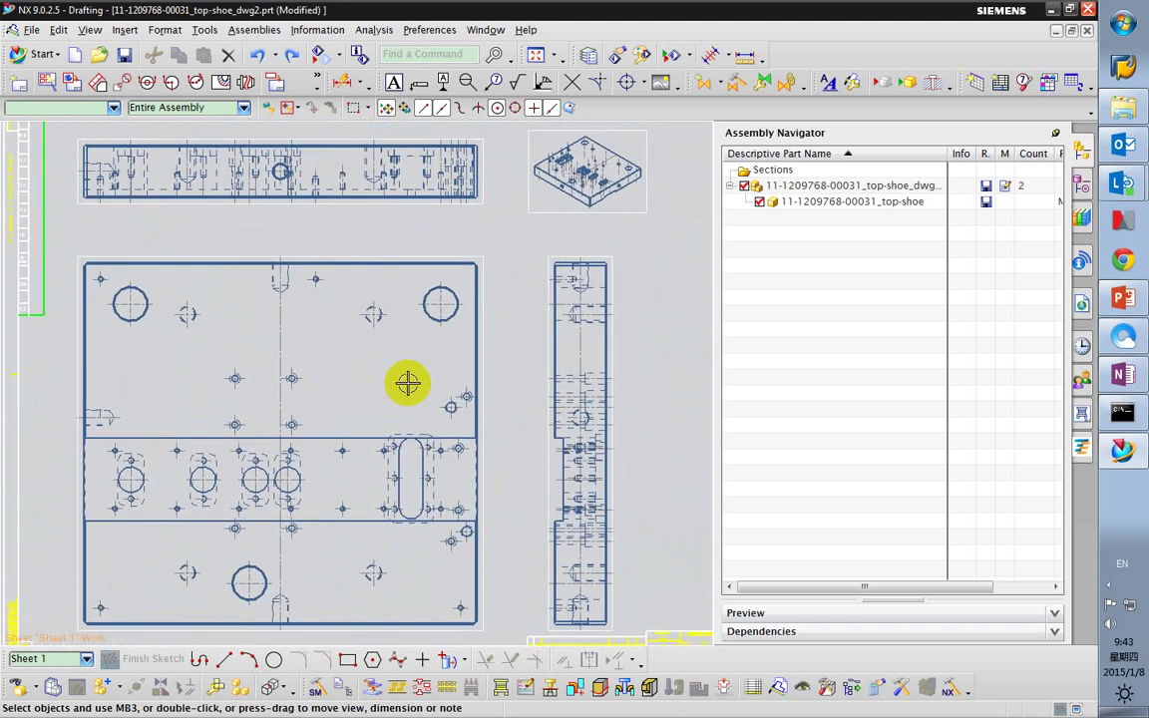
pyautogui.scroll(-3, 403, 379)
pyautogui.scroll(3, 584, 518)
pyautogui.scroll(3, 583, 519)
pyautogui.keyDown('shift'); pyautogui.moveTo(469, 531); pyautogui.dragTo(418, 441, button='middle'); pyautogui.keyUp('shift')
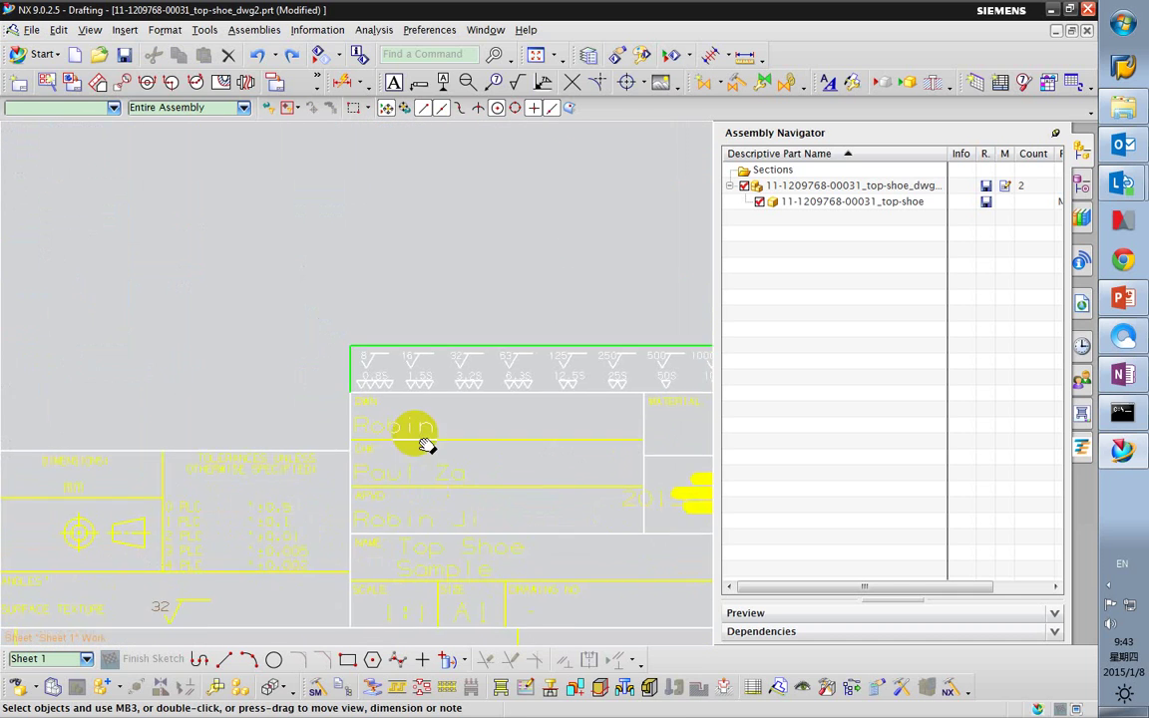
pyautogui.scroll(3, 454, 387)
pyautogui.scroll(-4, 392, 398)
pyautogui.scroll(2, 392, 398)
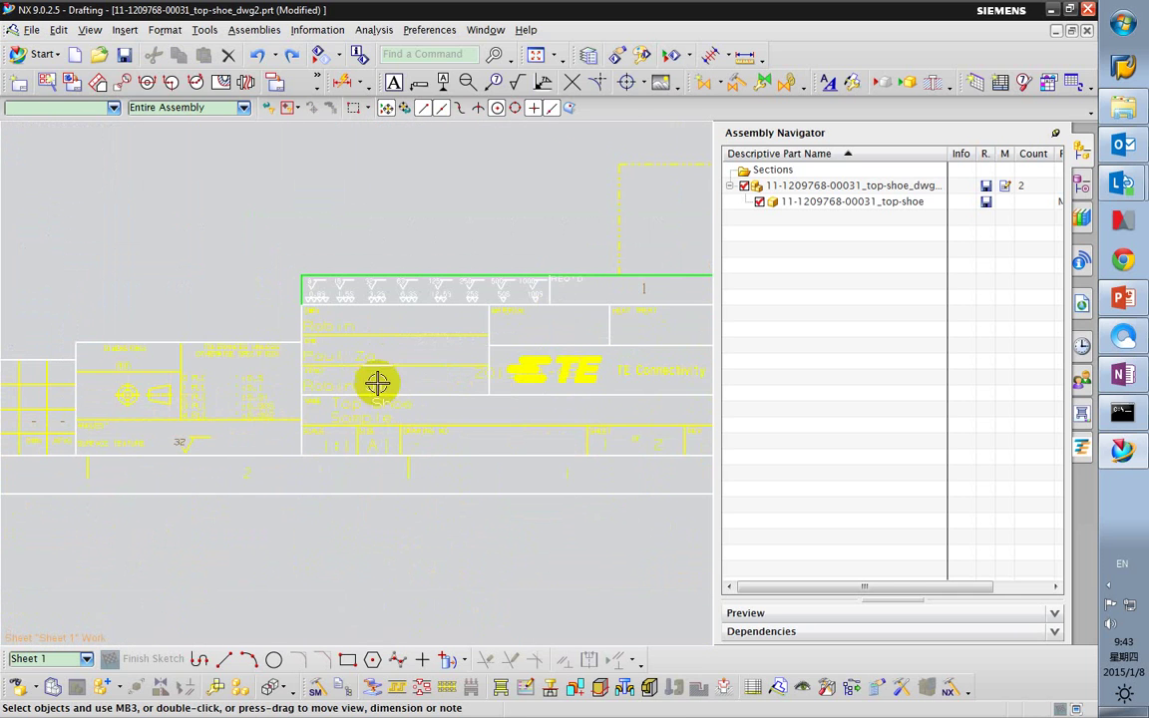
pyautogui.scroll(2, 529, 389)
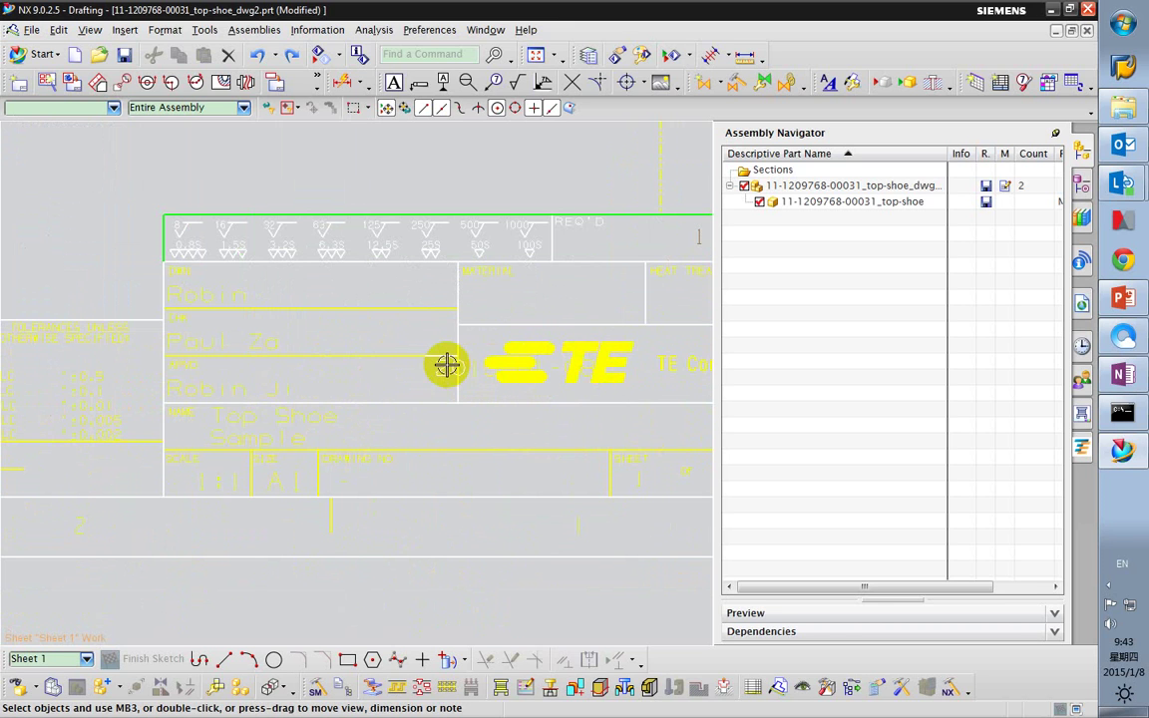
pyautogui.scroll(2, 409, 377)
pyautogui.scroll(-5, 441, 379)
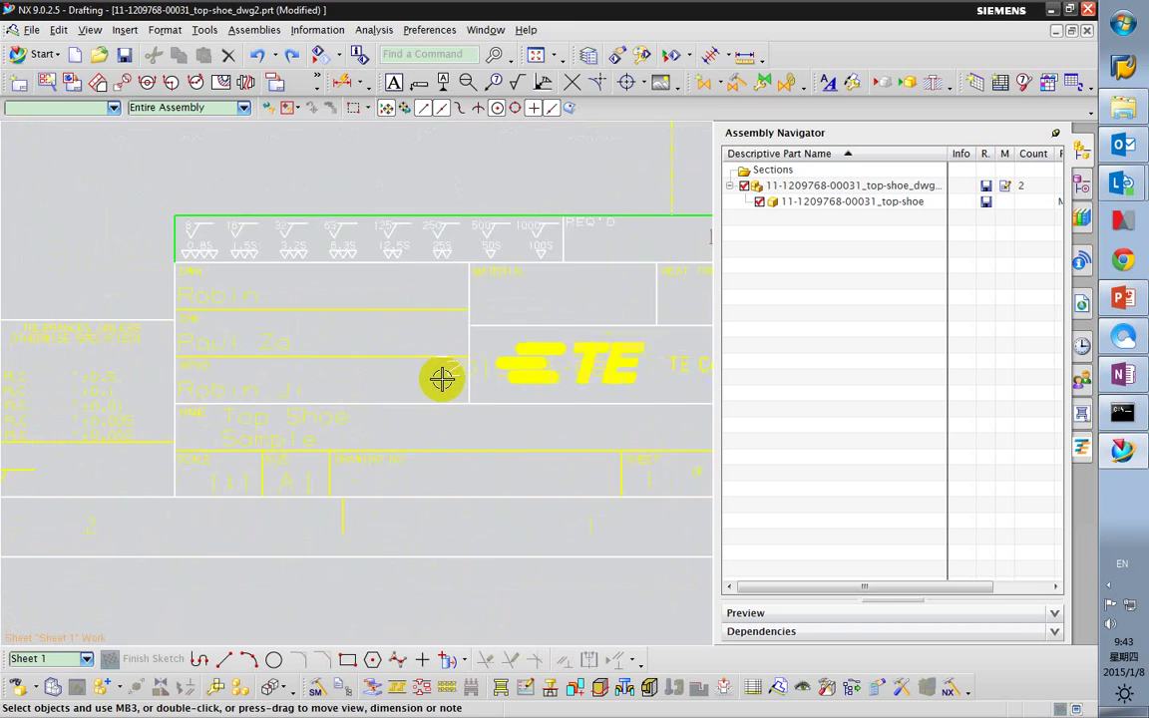
pyautogui.scroll(3, 413, 385)
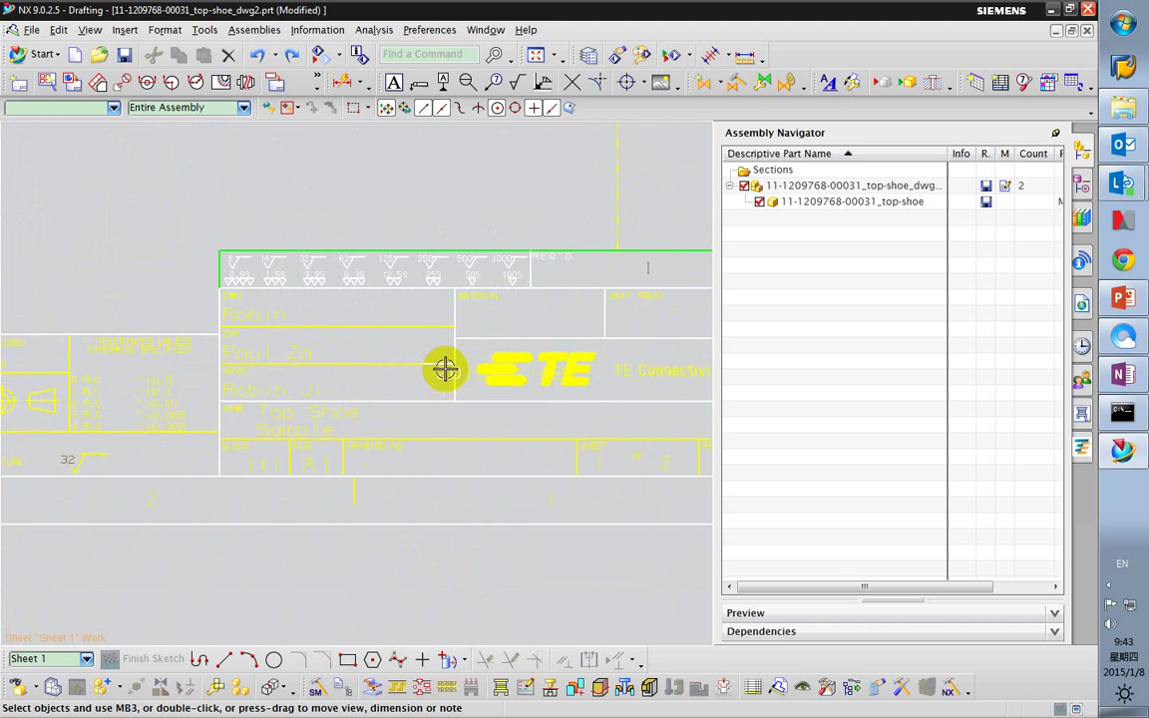
pyautogui.scroll(-3, 429, 380)
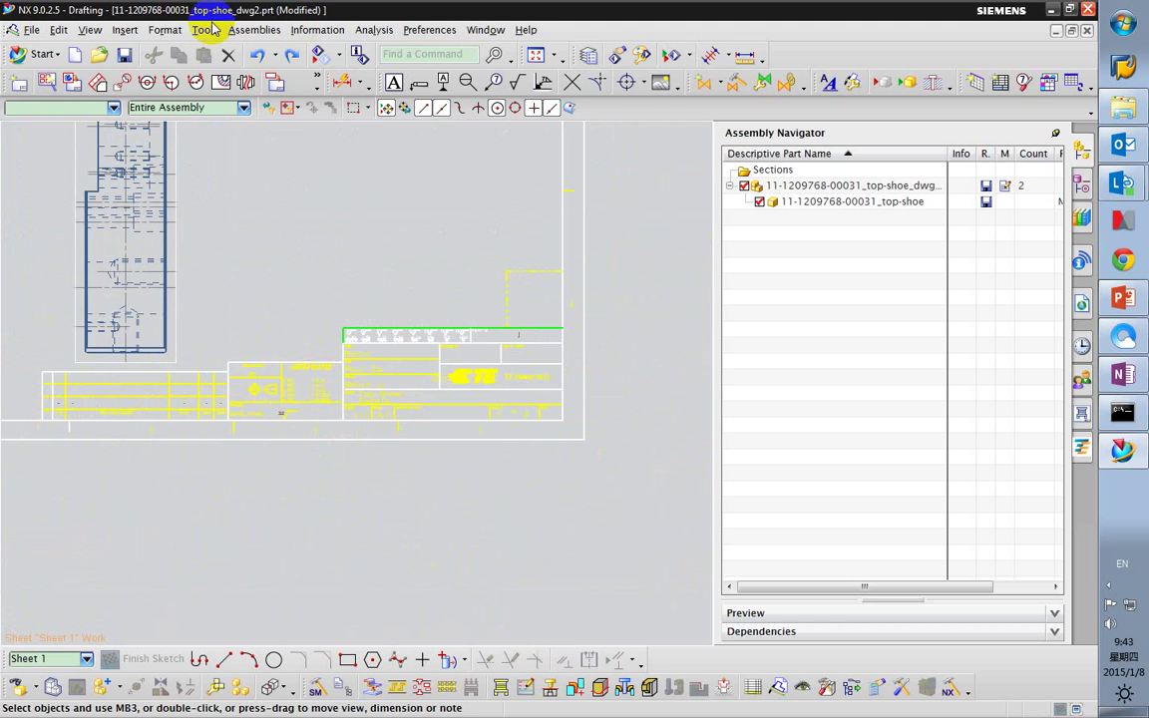
# Make layer 151 visible in Layer Settings.
pyautogui.click(166, 30)
pyautogui.click(159, 46)
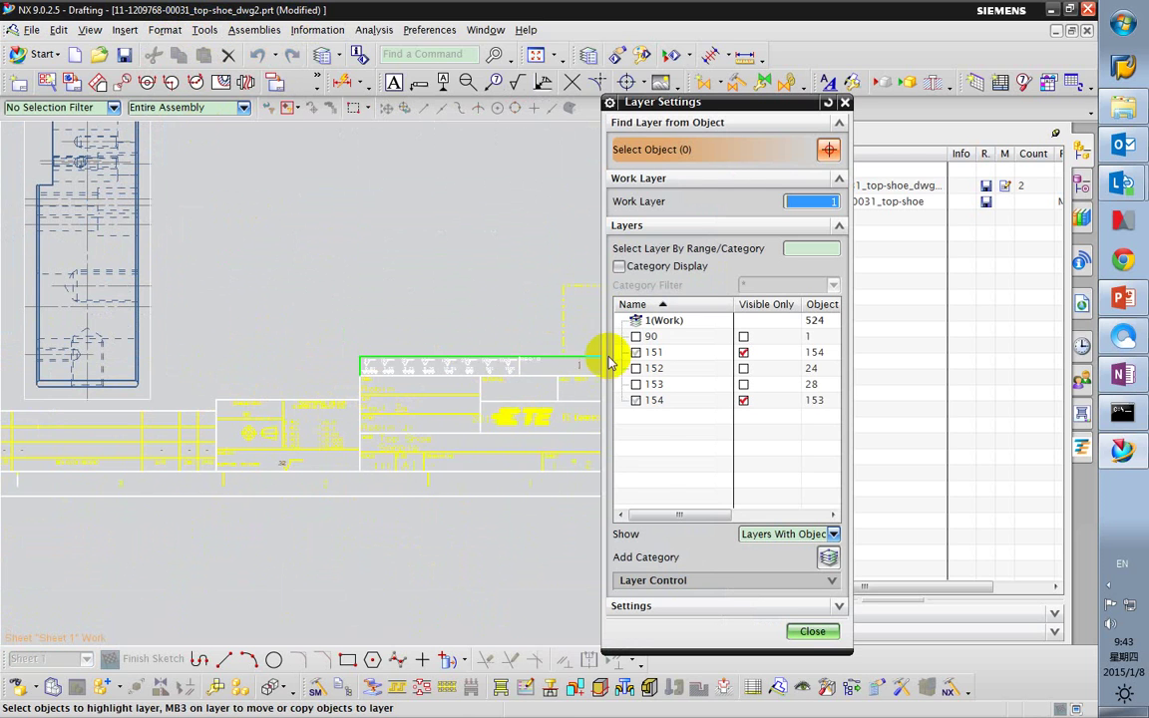
pyautogui.click(635, 353)
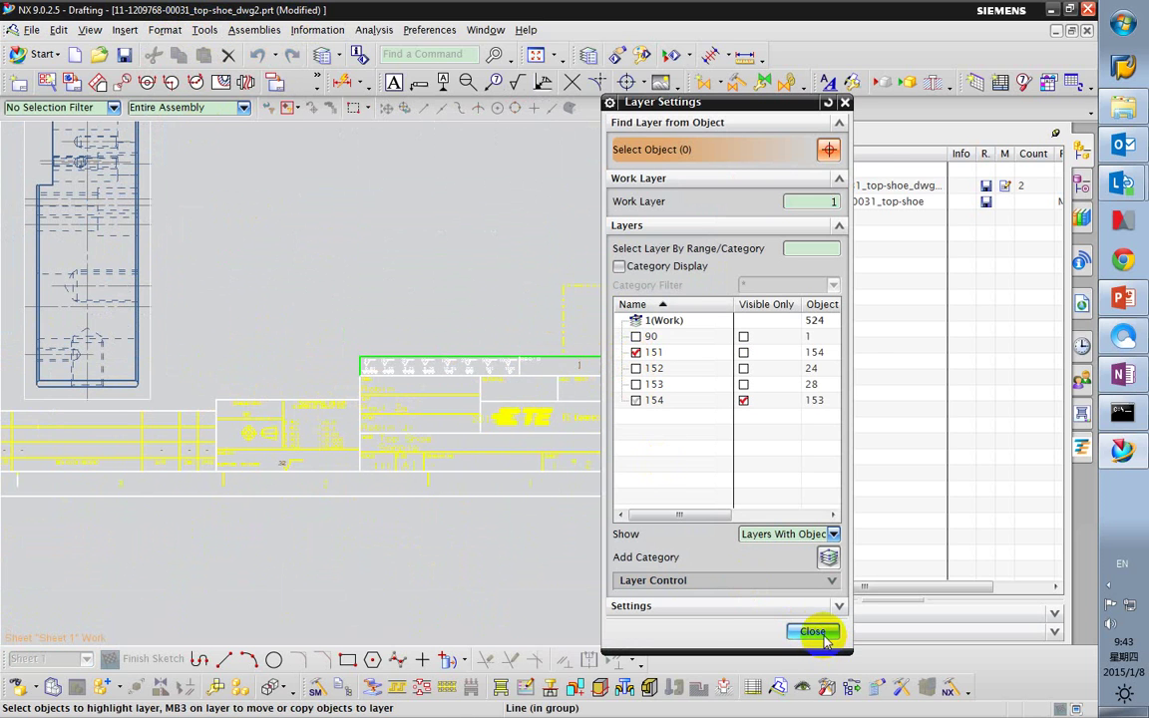
pyautogui.click(816, 632)
pyautogui.scroll(3, 478, 412)
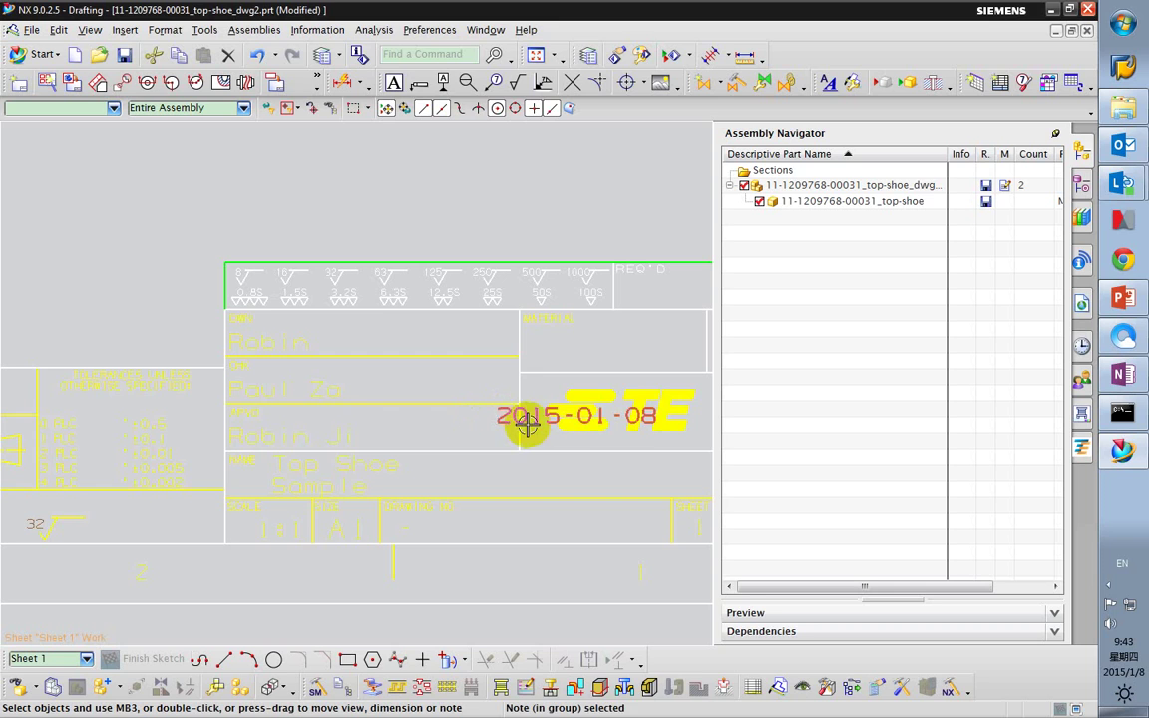
# Move the 2015-01-08 date note into the APPD row of the title block.
pyautogui.click(524, 417)
pyautogui.moveTo(516, 413)
pyautogui.mouseDown()
pyautogui.moveTo(464, 410)
pyautogui.moveTo(516, 431)
pyautogui.mouseUp()
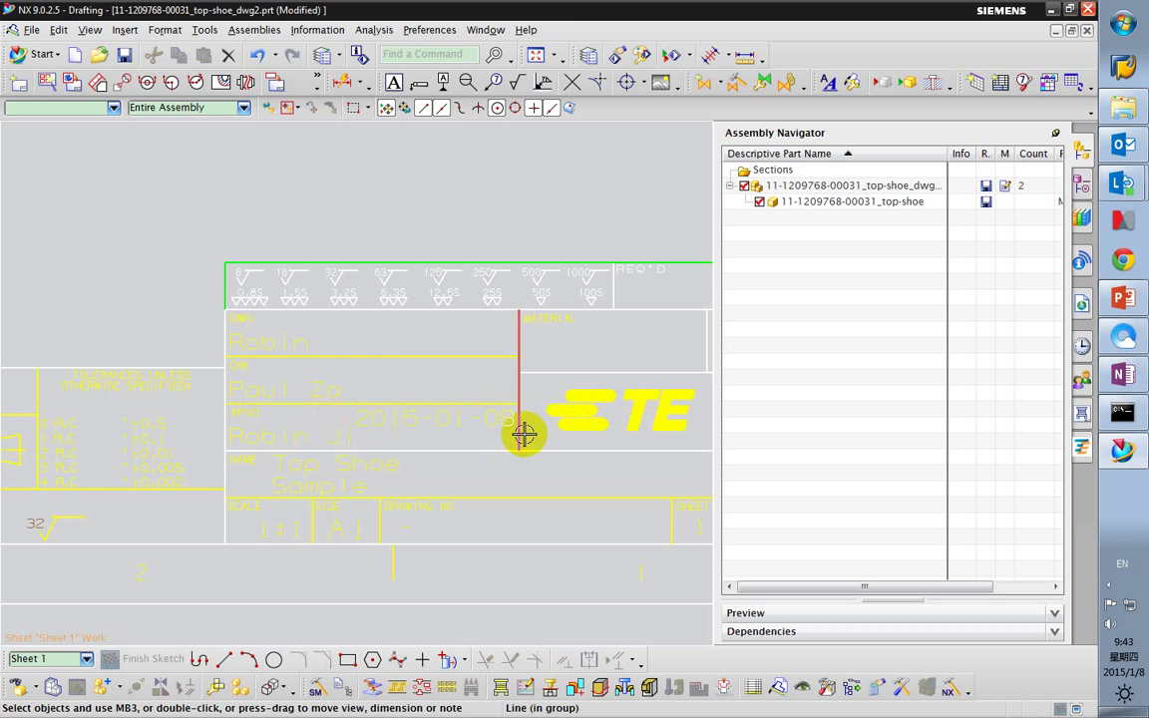
pyautogui.scroll(-1, 419, 407)
pyautogui.scroll(2, 419, 407)
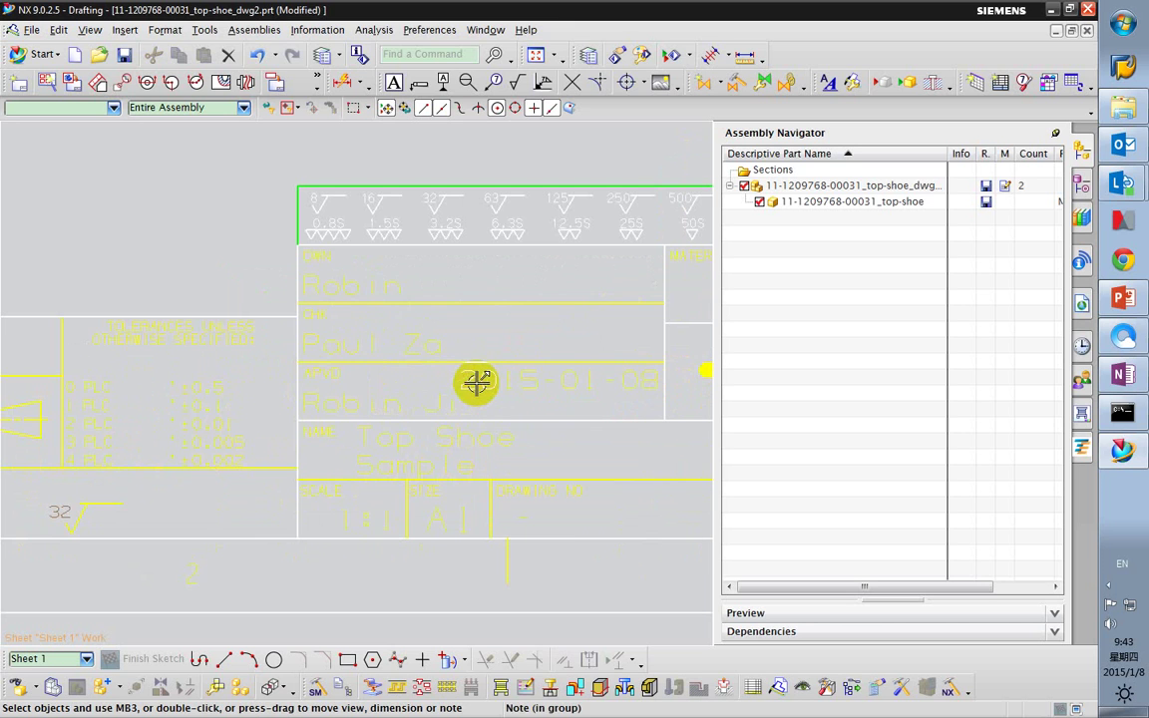
pyautogui.scroll(-3, 423, 377)
pyautogui.moveTo(346, 385)
pyautogui.keyDown('shift'); pyautogui.mouseDown(button='middle')
pyautogui.moveTo(256, 346)
pyautogui.moveTo(346, 342)
pyautogui.moveTo(361, 352)
pyautogui.mouseUp(button='middle'); pyautogui.keyUp('shift')
pyautogui.scroll(4, 206, 347)
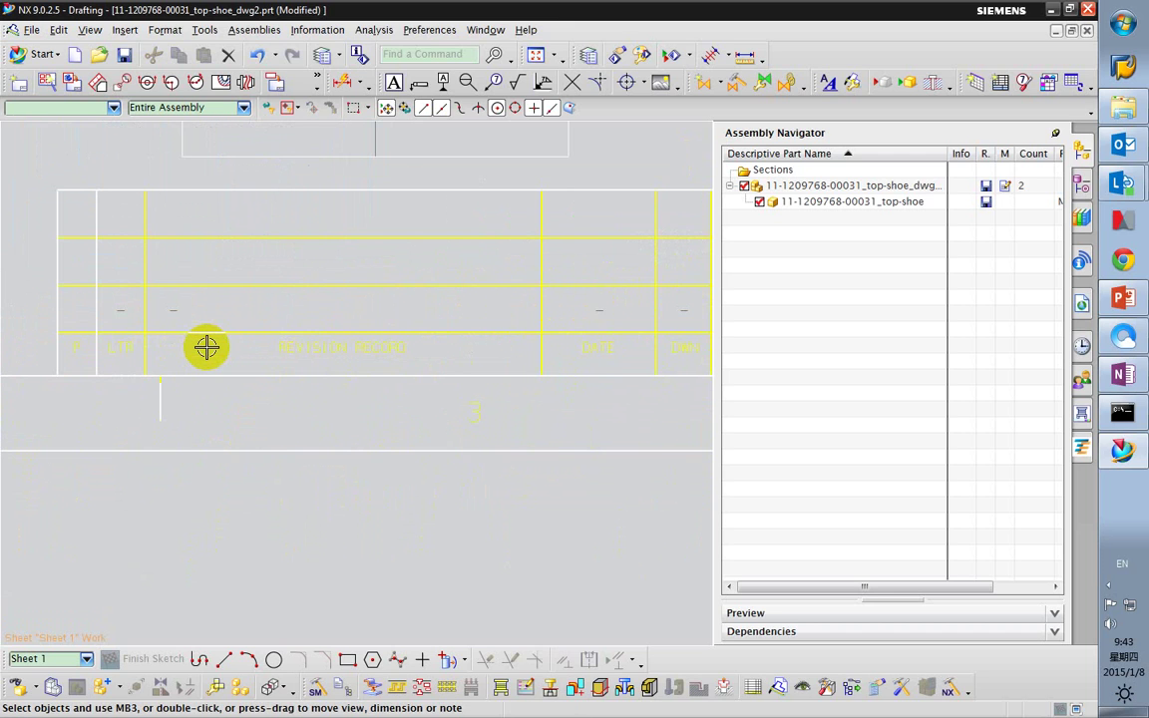
pyautogui.scroll(-2, 207, 347)
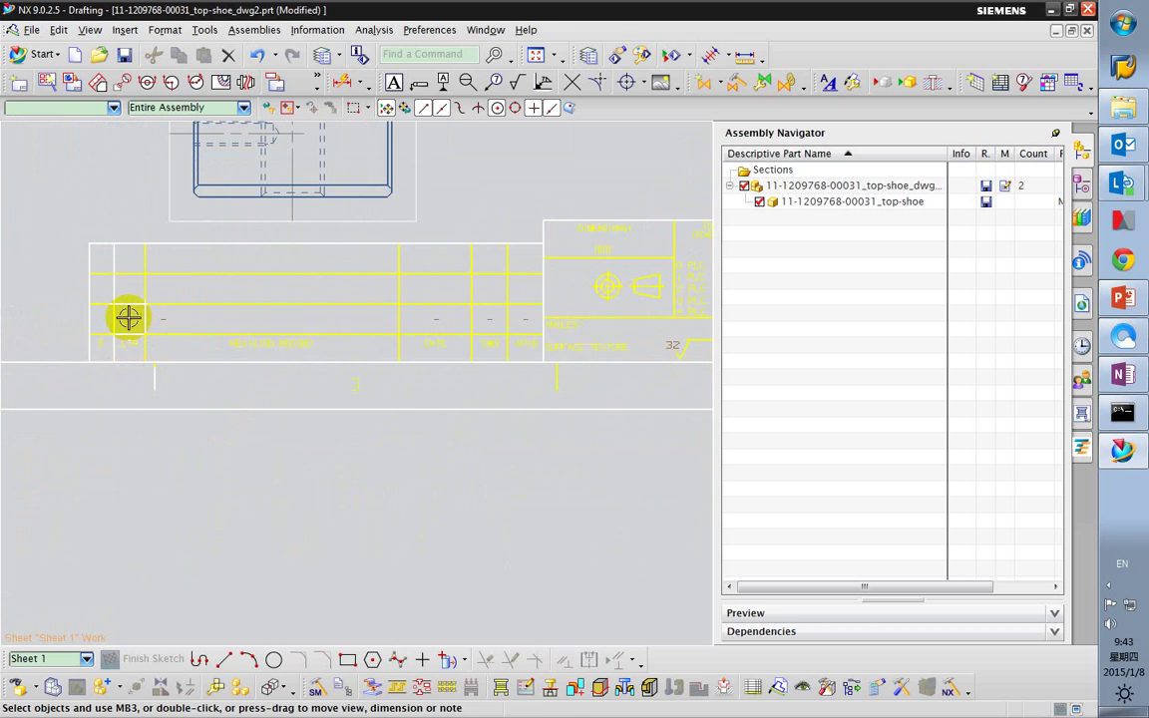
# Make layer 152 visible to show the revision record rows.
pyautogui.click(163, 30)
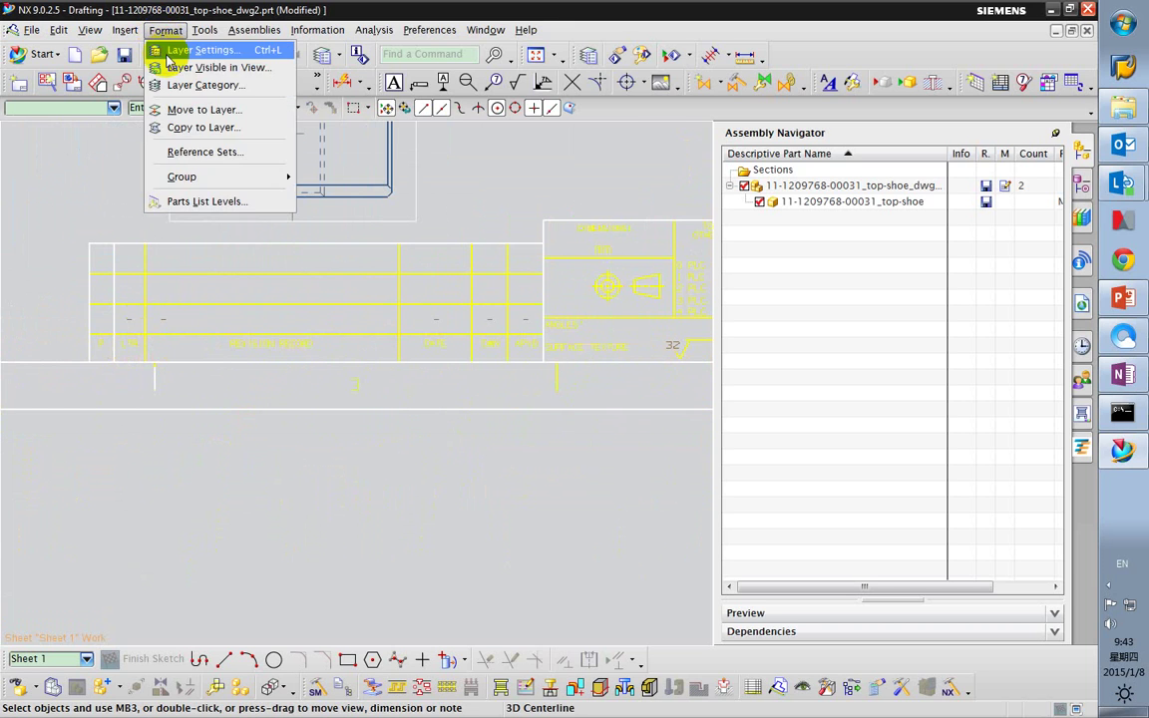
pyautogui.click(184, 46)
pyautogui.click(635, 368)
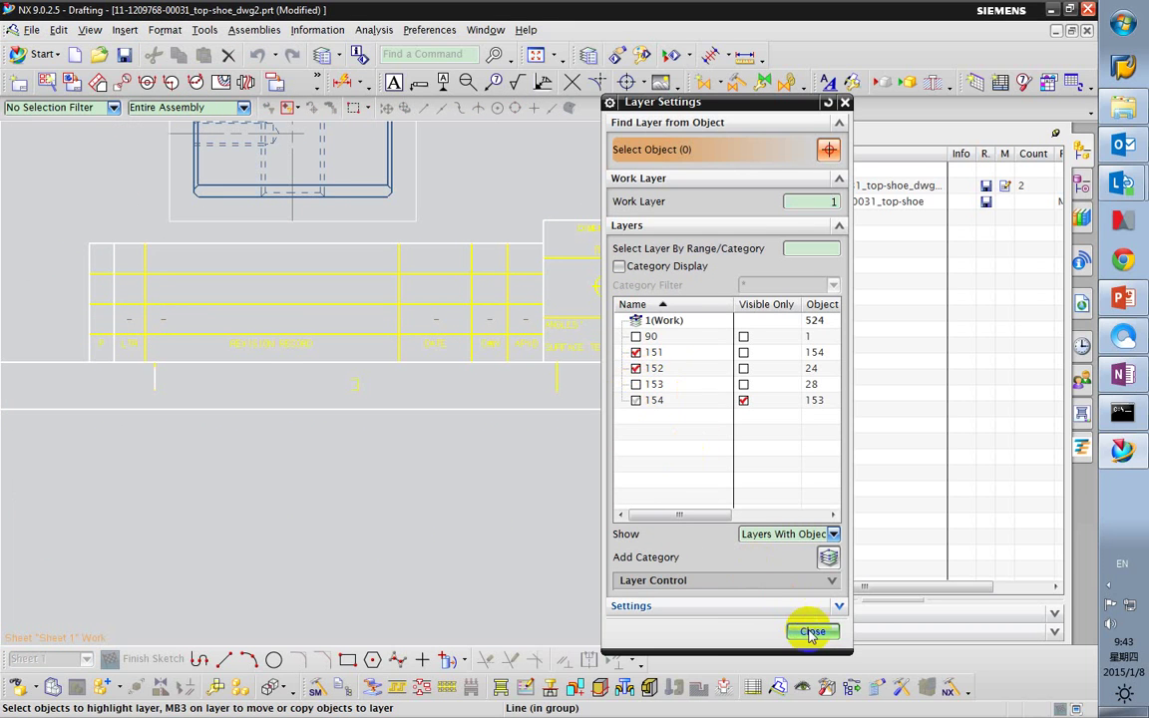
pyautogui.click(811, 631)
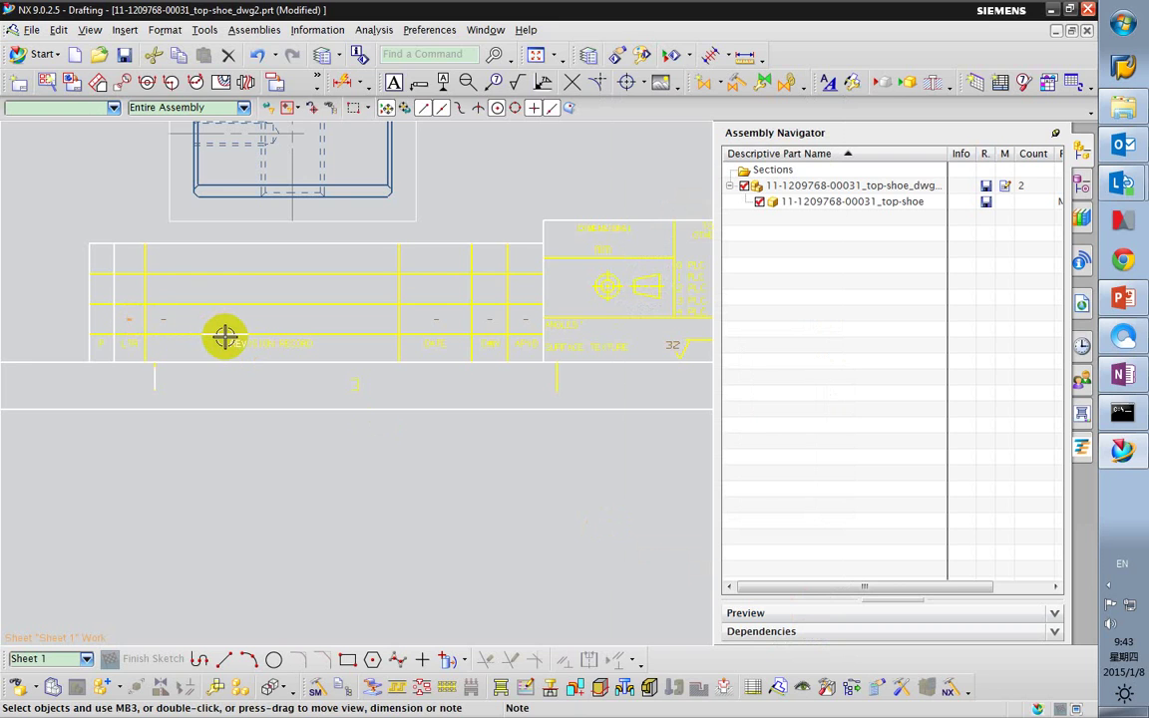
# Enter A in the revision letter note and delete the stray leadered A label.
pyautogui.doubleClick(129, 318)
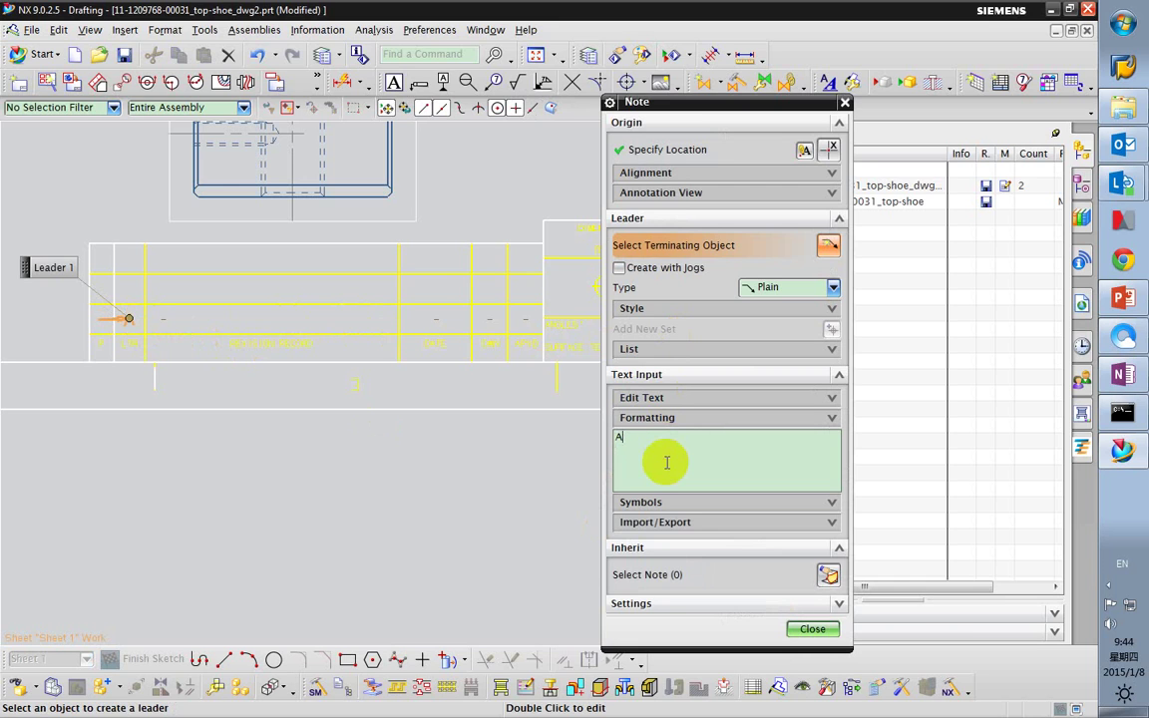
pyautogui.click(812, 628)
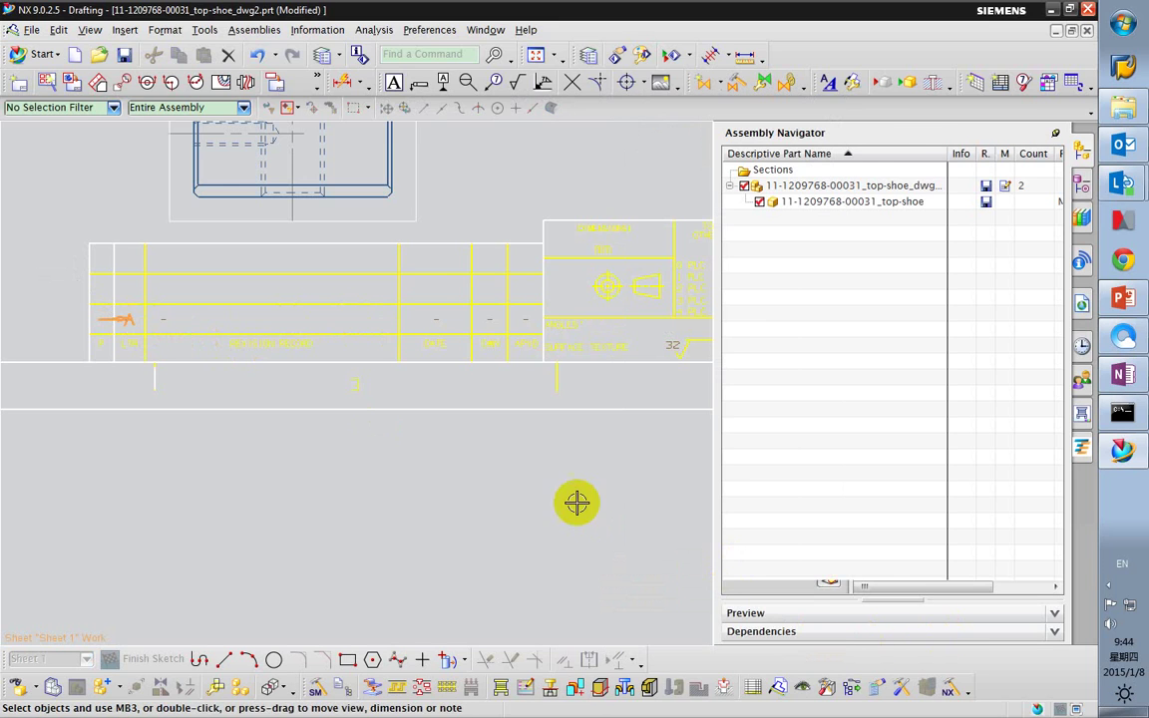
pyautogui.click(164, 319)
pyautogui.click(104, 319)
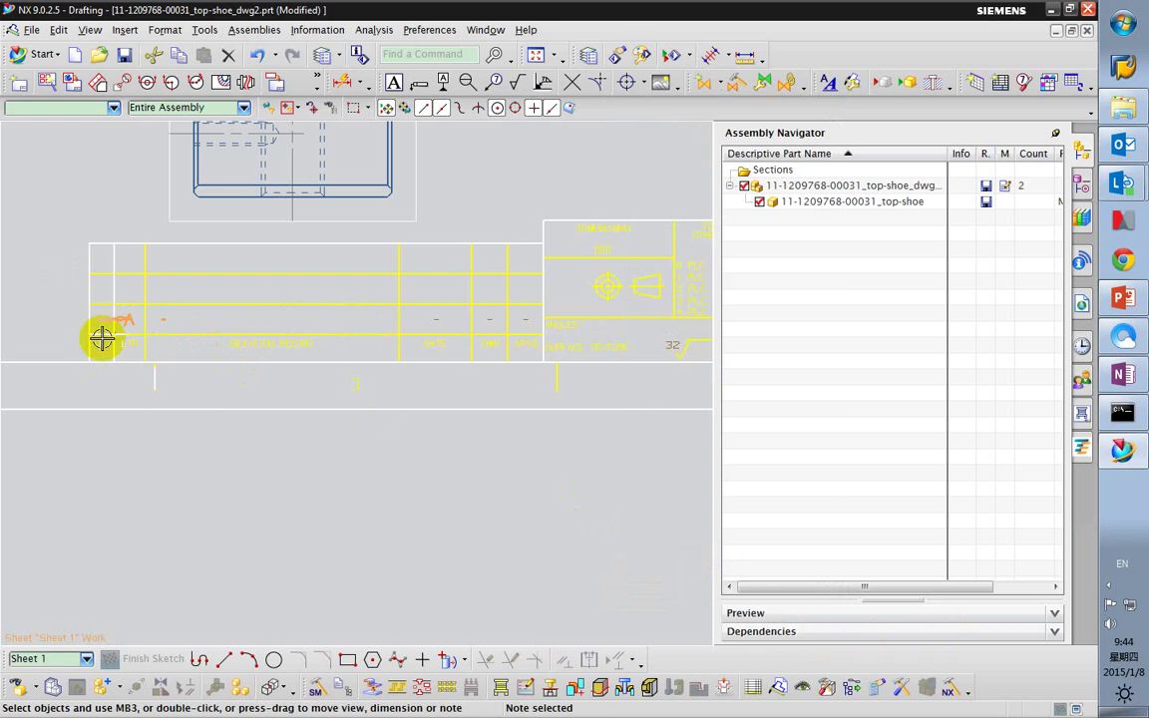
pyautogui.scroll(5, 121, 337)
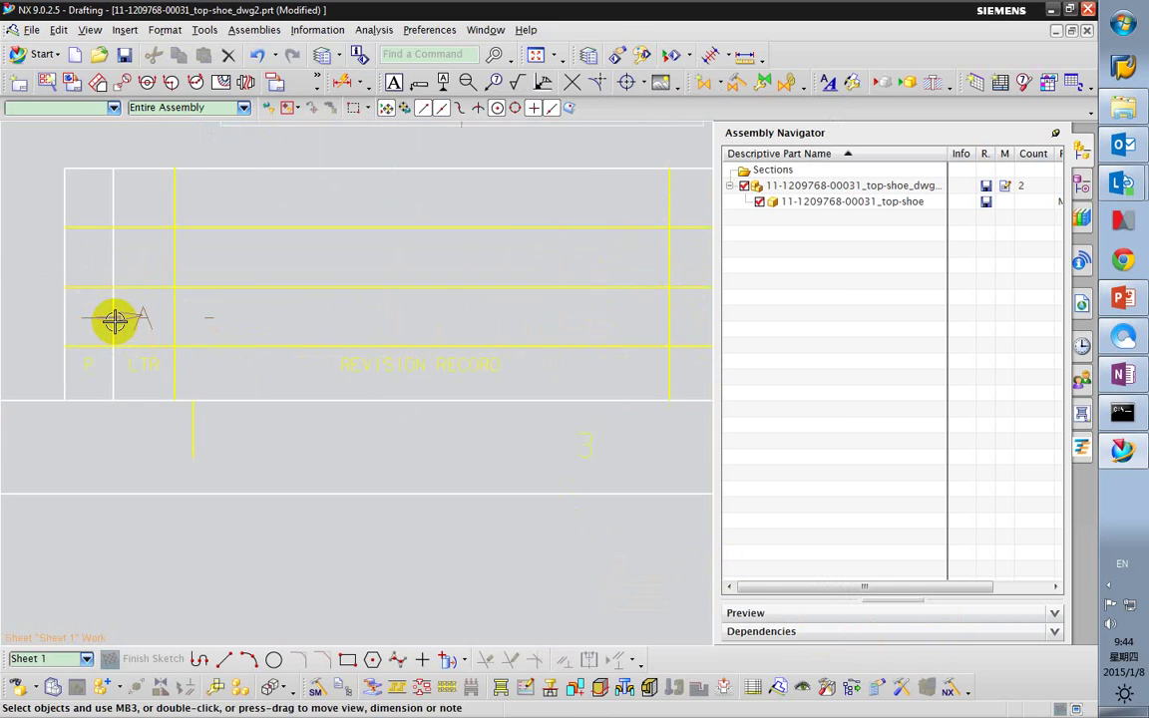
pyautogui.press('Escape')
pyautogui.click(128, 305)
pyautogui.press('Delete')
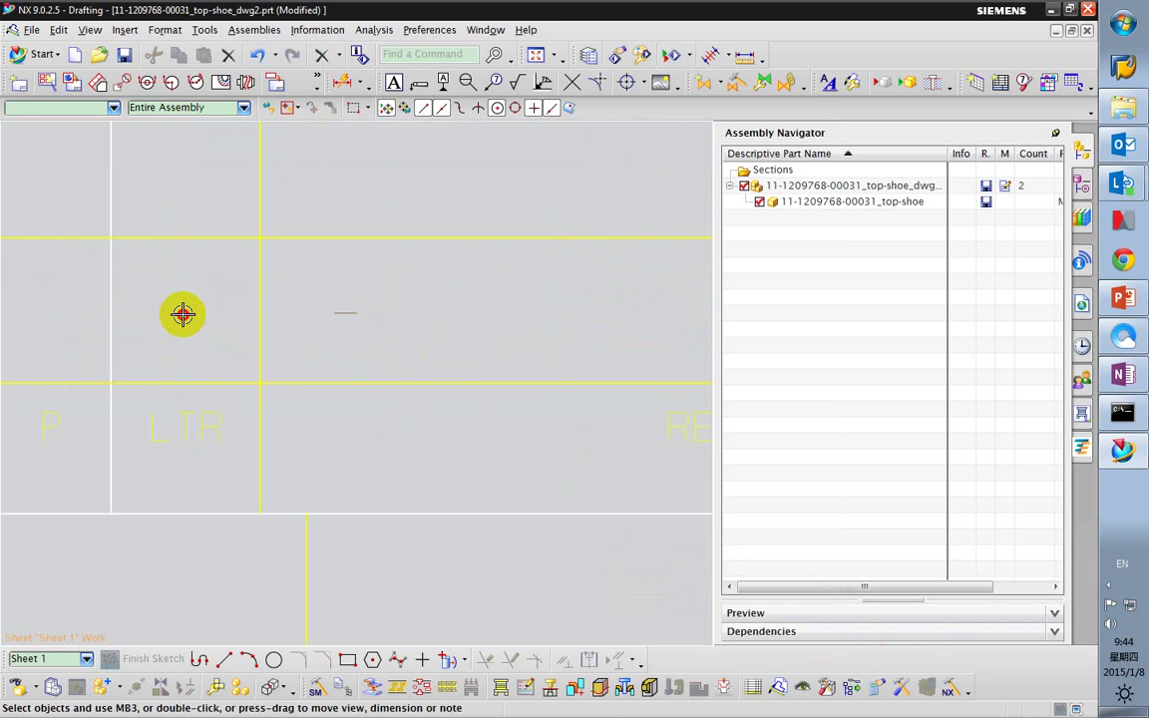
pyautogui.scroll(-3, 234, 314)
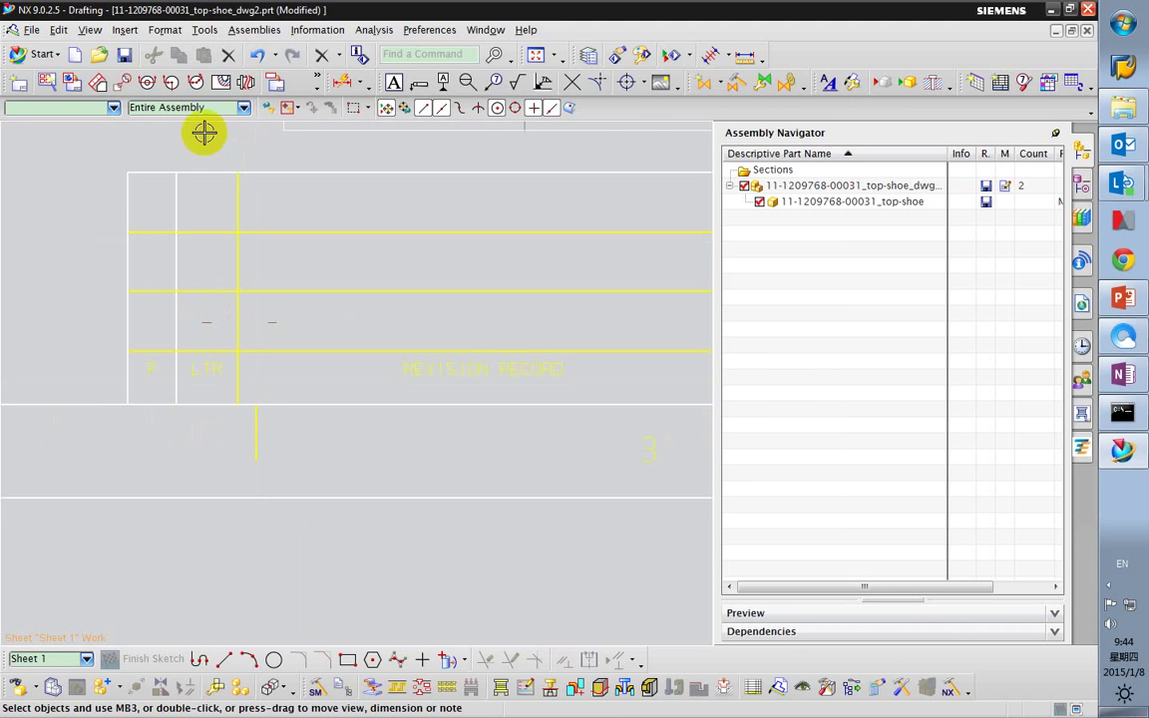
# Recheck the layer settings and close them unchanged.
pyautogui.click(166, 30)
pyautogui.click(186, 50)
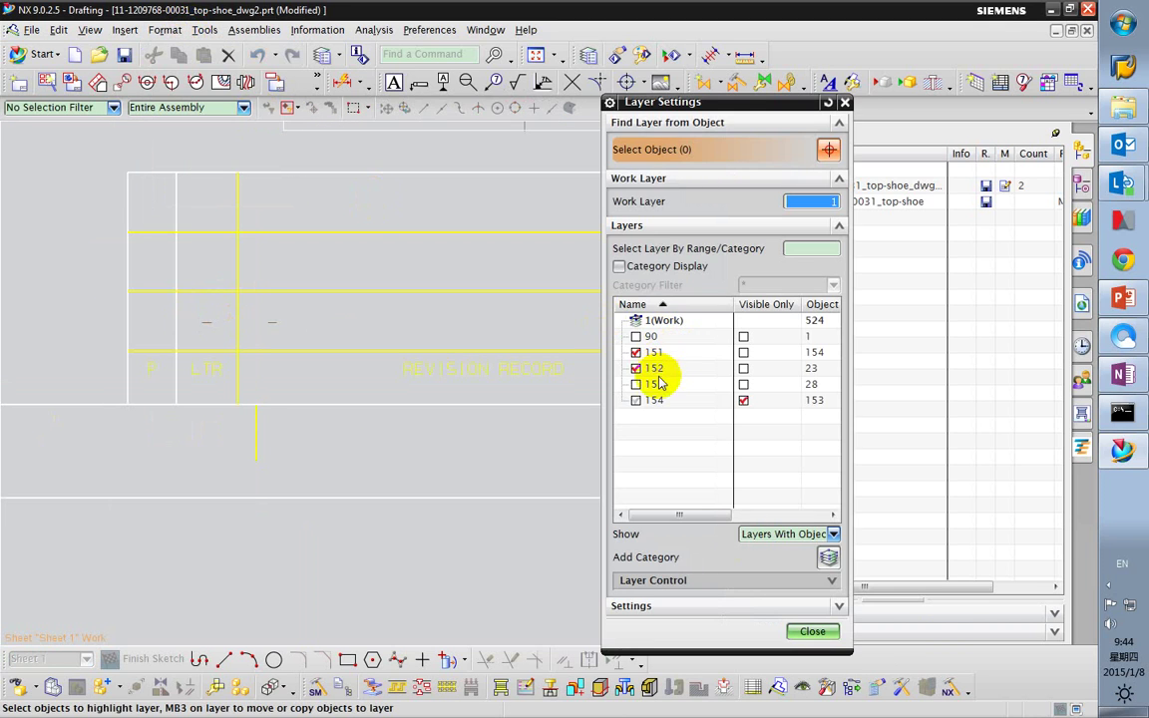
pyautogui.click(815, 634)
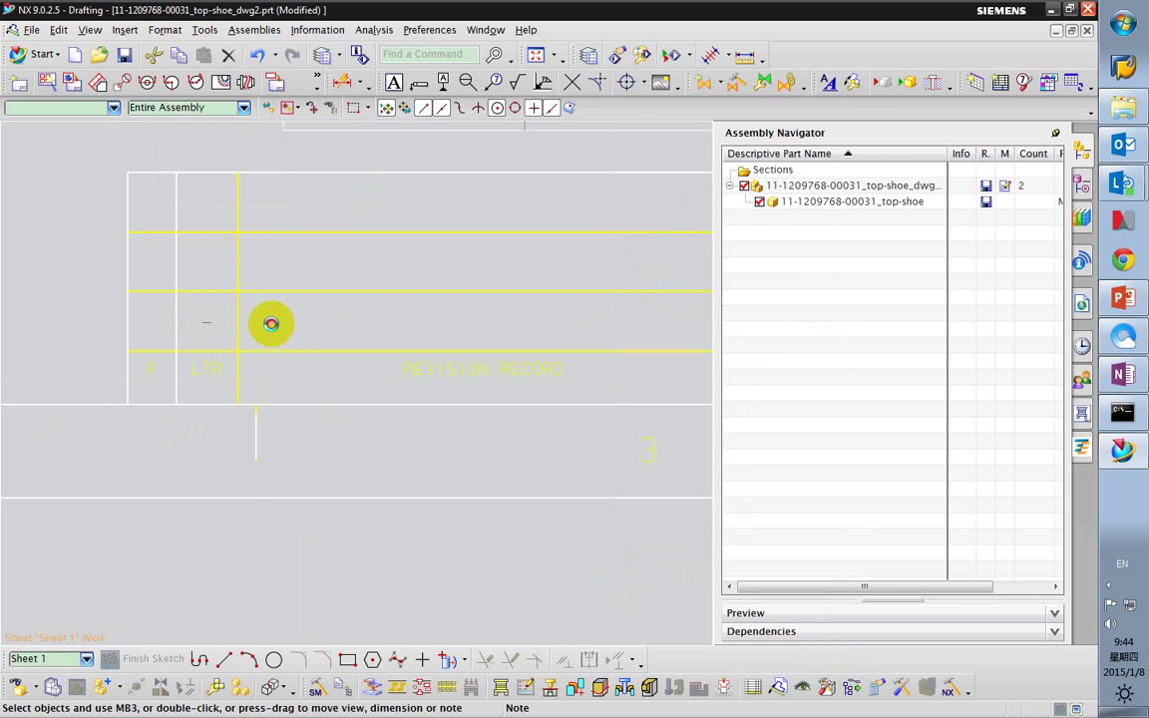
# Add '!' to the sample description note in the revision row.
pyautogui.doubleClick(238, 338)
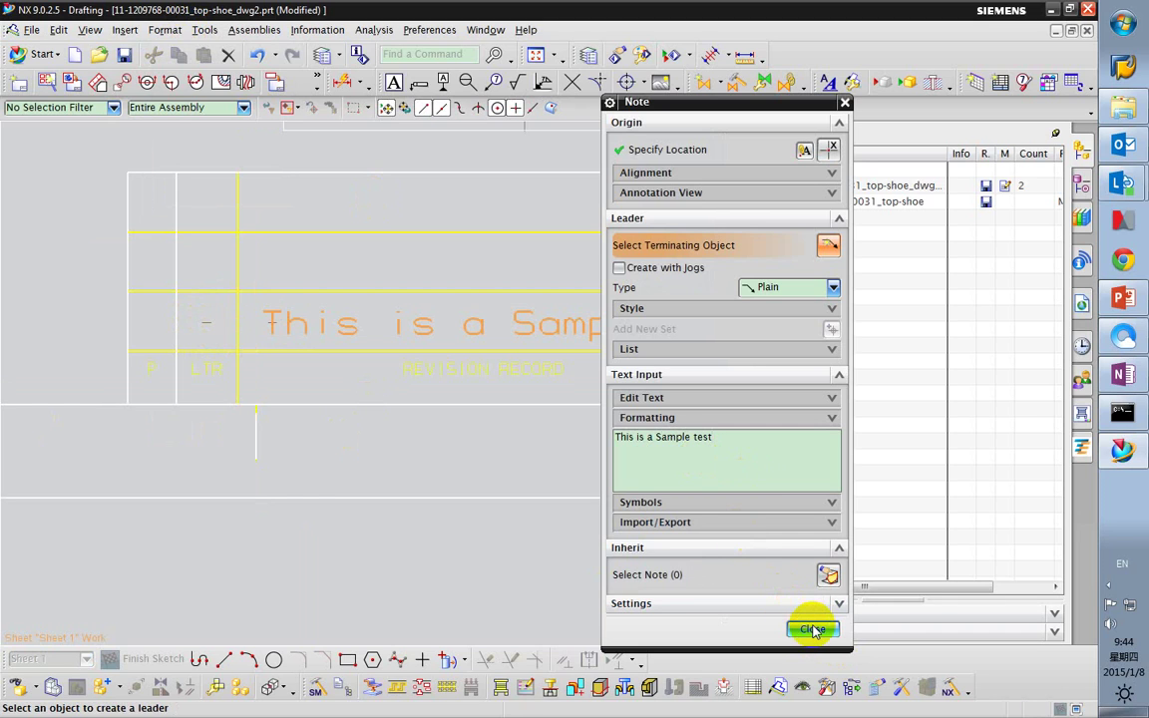
pyautogui.write('!')
pyautogui.press('Return')
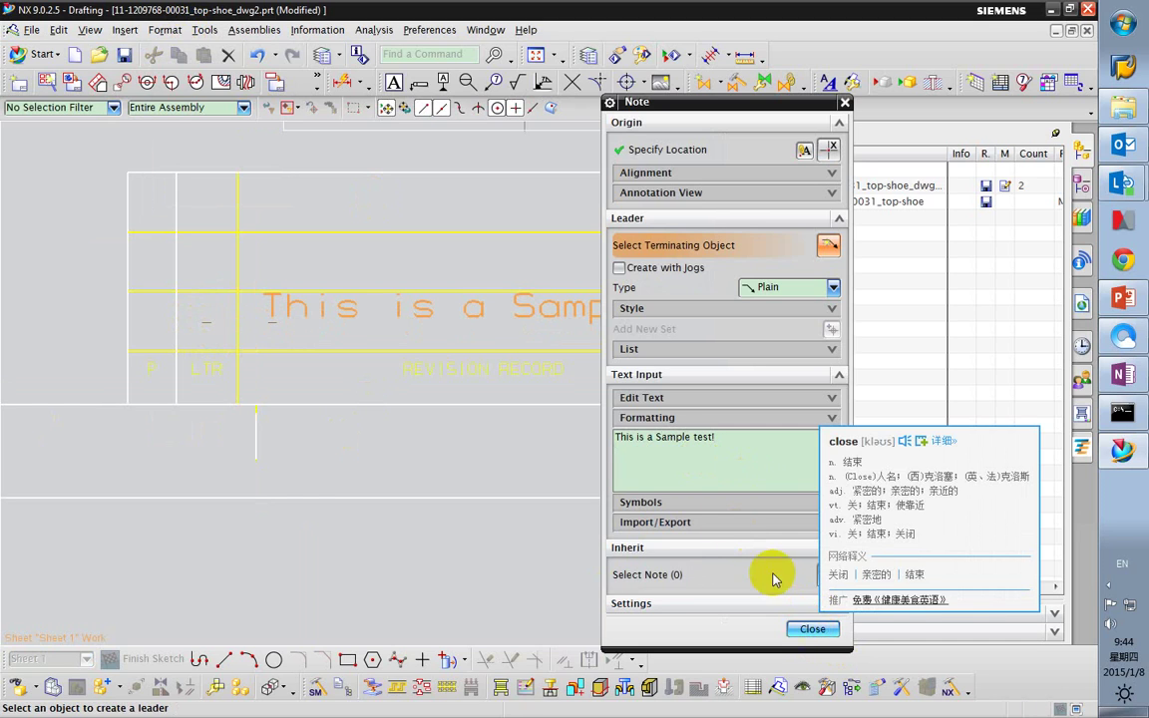
pyautogui.click(814, 627)
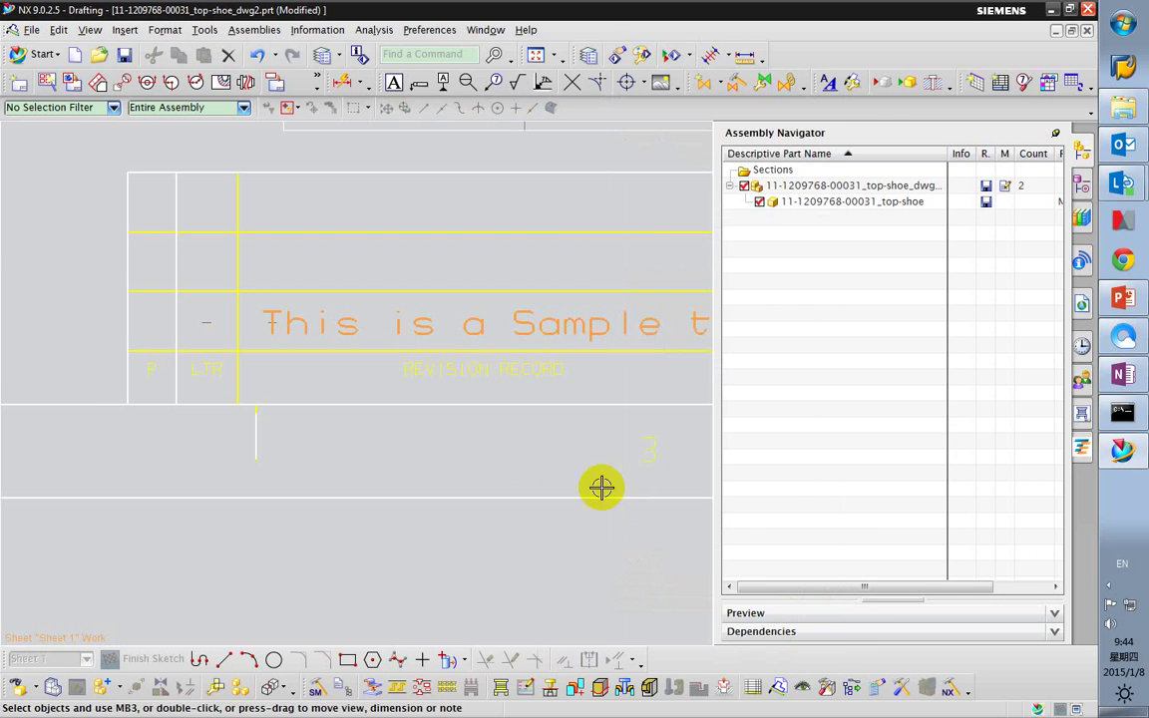
pyautogui.scroll(1, 320, 344)
pyautogui.scroll(2, 294, 339)
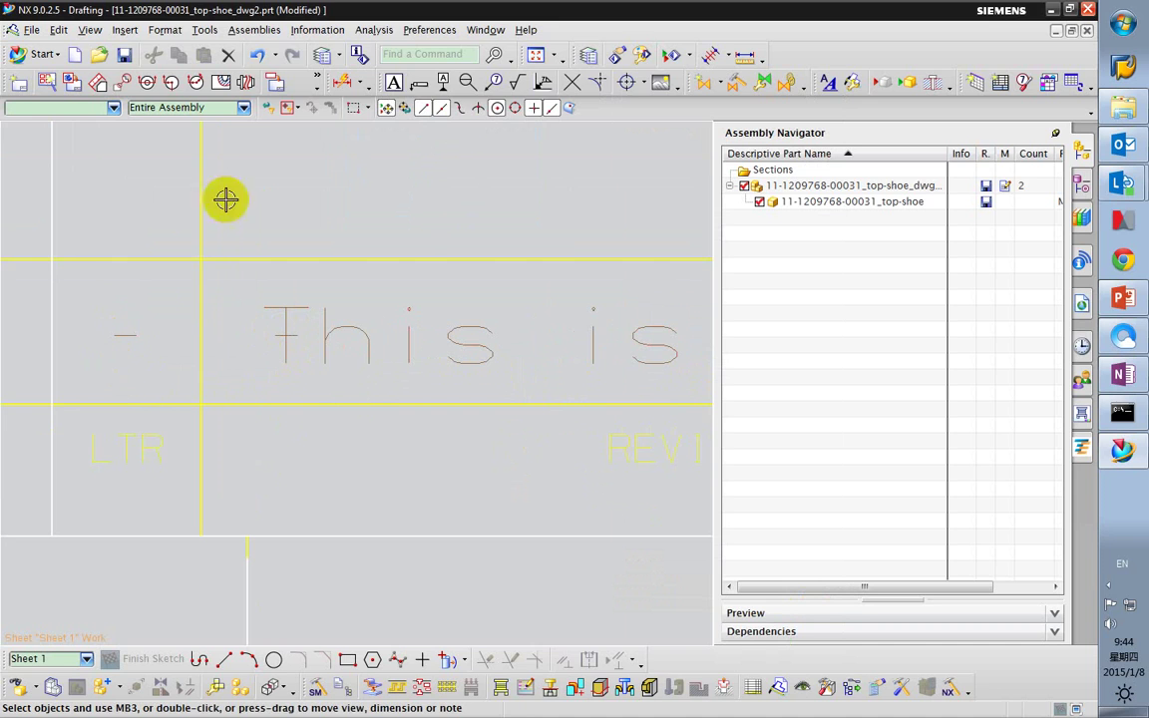
# Undo the sample description note and the deletion of the A label.
pyautogui.click(258, 54)
pyautogui.click(258, 56)
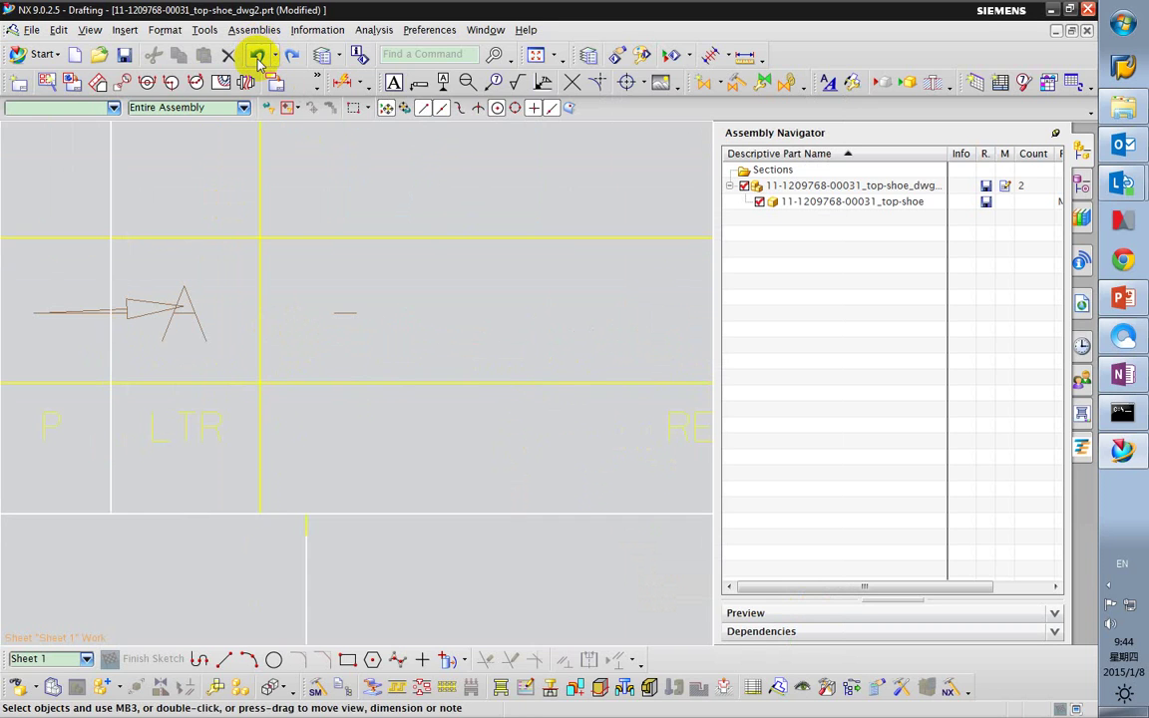
pyautogui.click(258, 57)
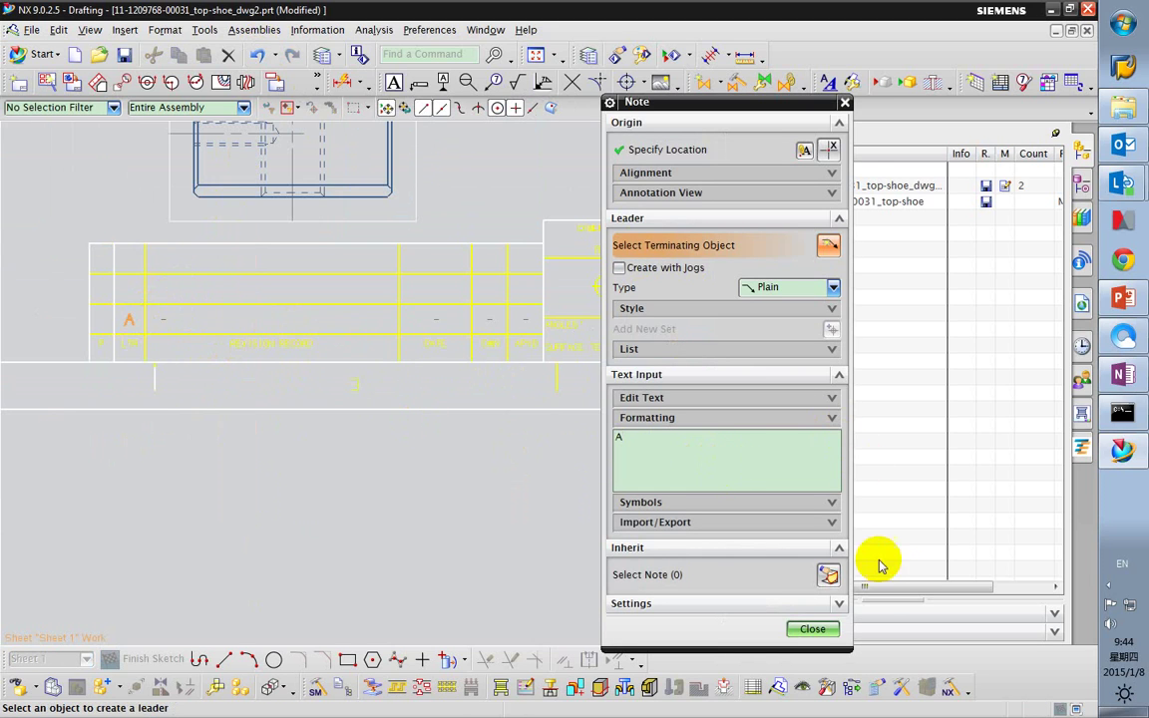
# Place the 'This is a Sample!' description and 'Jan 8' date notes in revision row A.
pyautogui.click(813, 629)
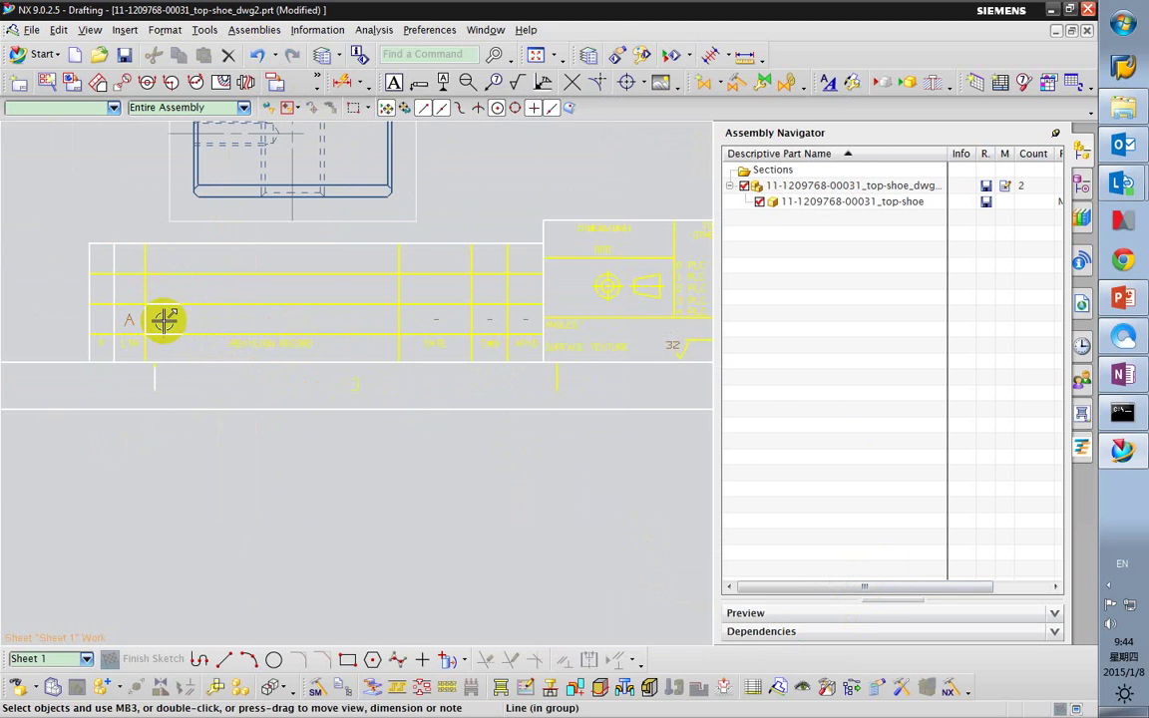
pyautogui.press('F4')
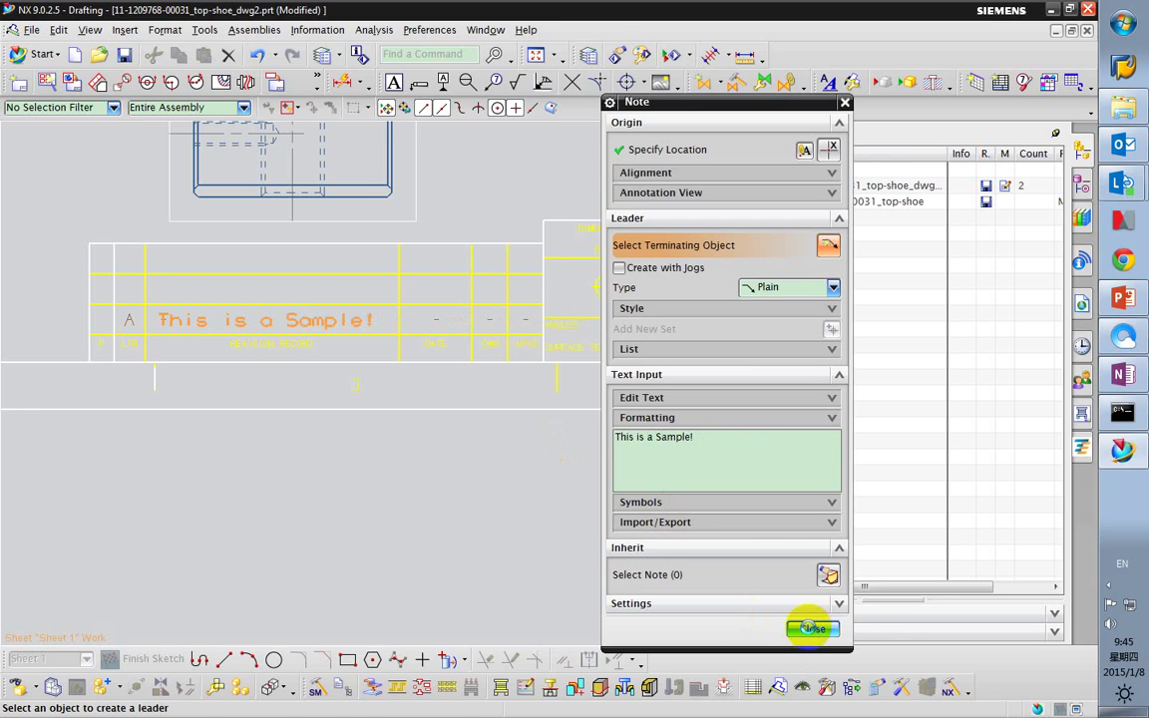
pyautogui.click(812, 628)
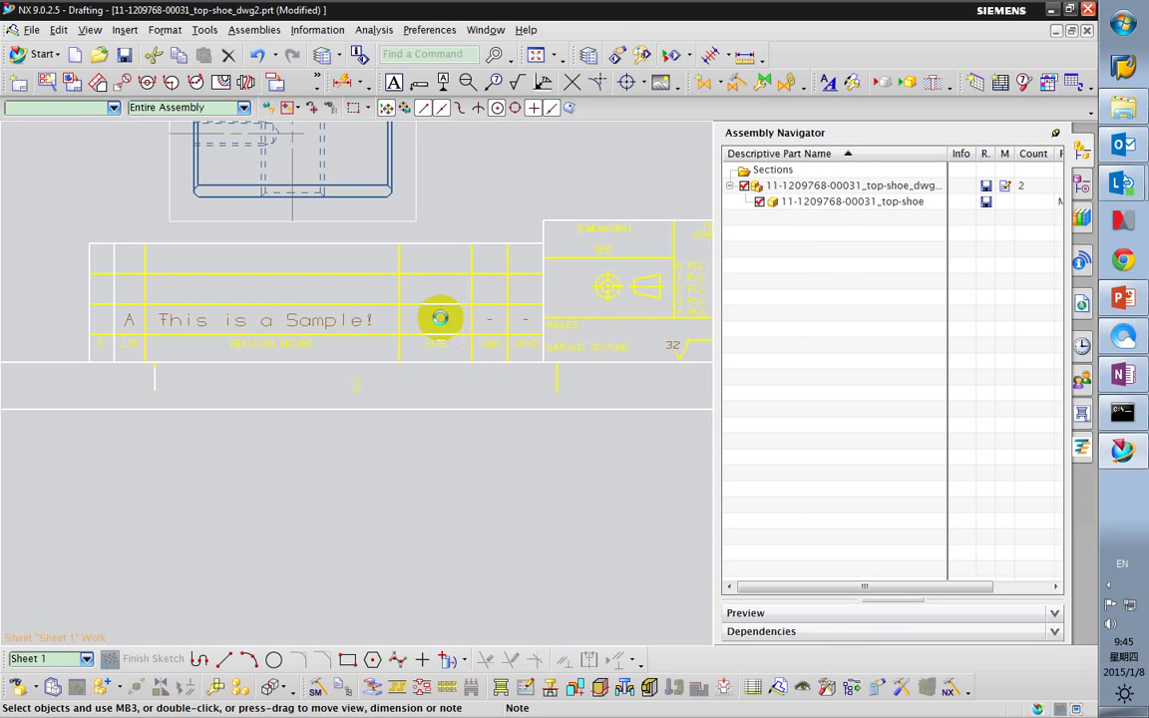
pyautogui.press('F4')
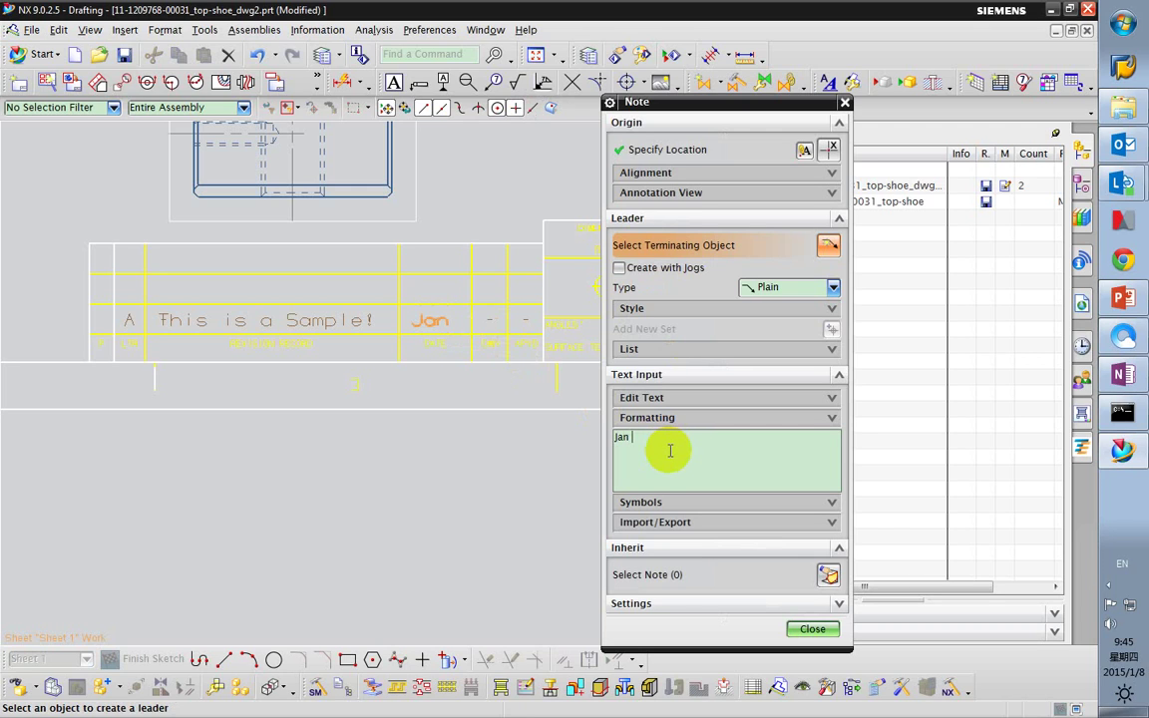
pyautogui.click(812, 628)
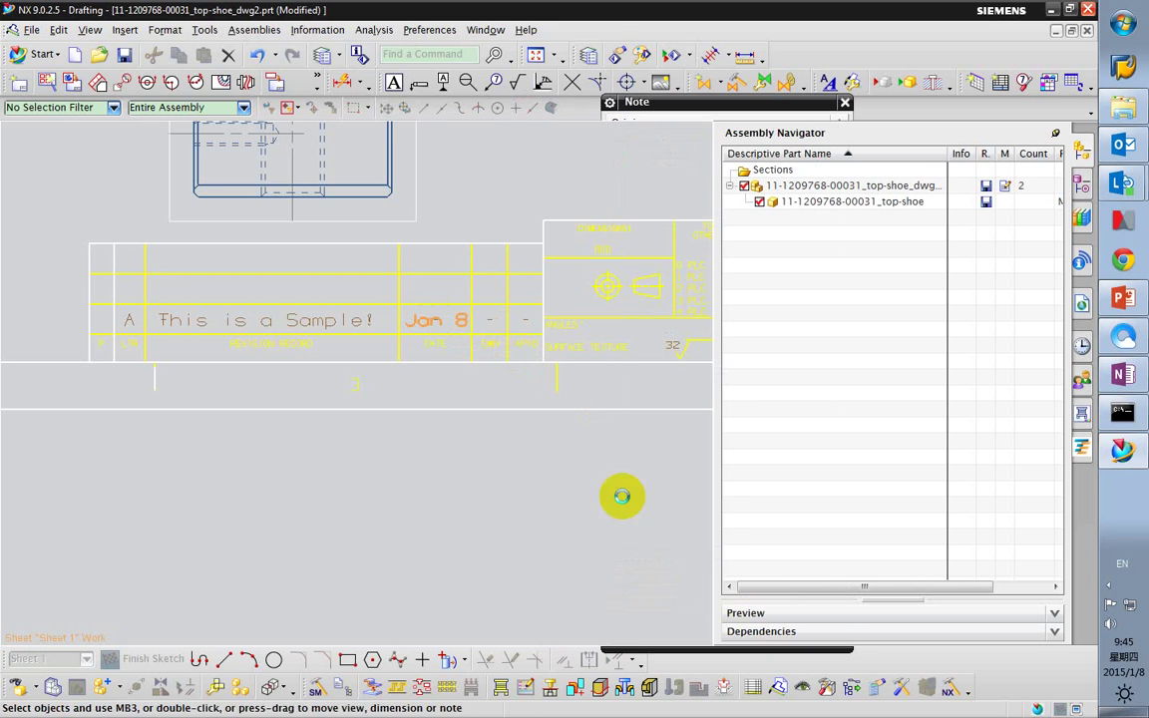
# Enter A in the row's DWN column and Y in its APVD column.
pyautogui.doubleClick(487, 333)
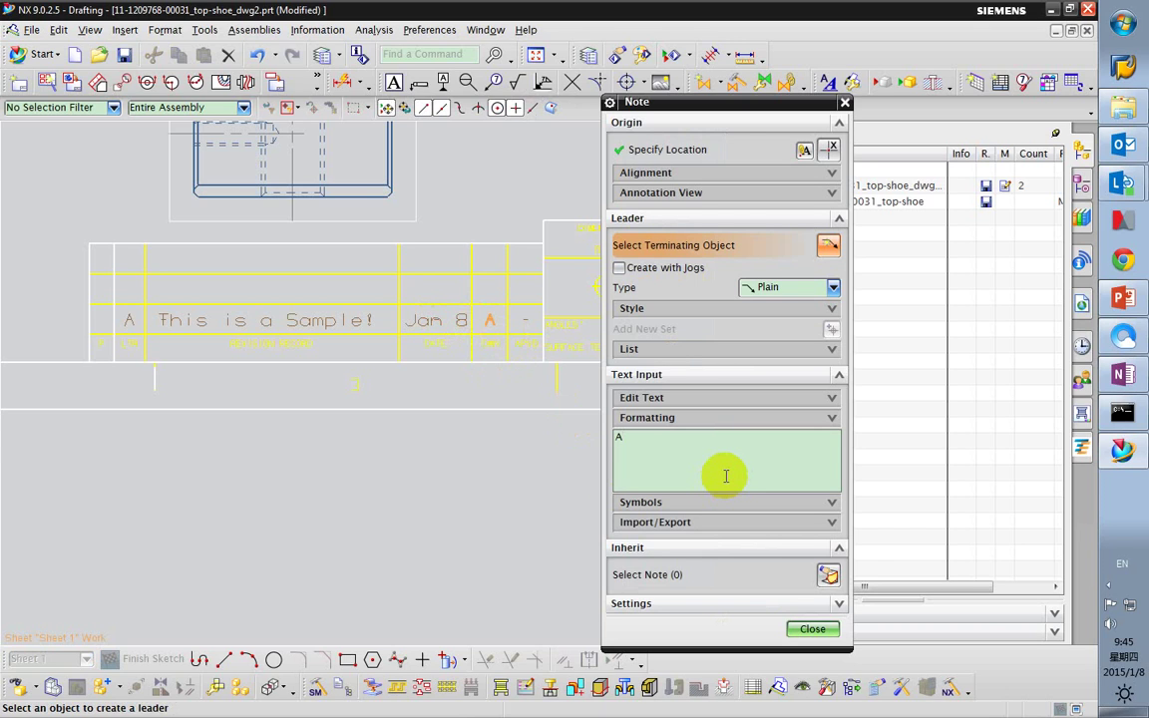
pyautogui.click(793, 626)
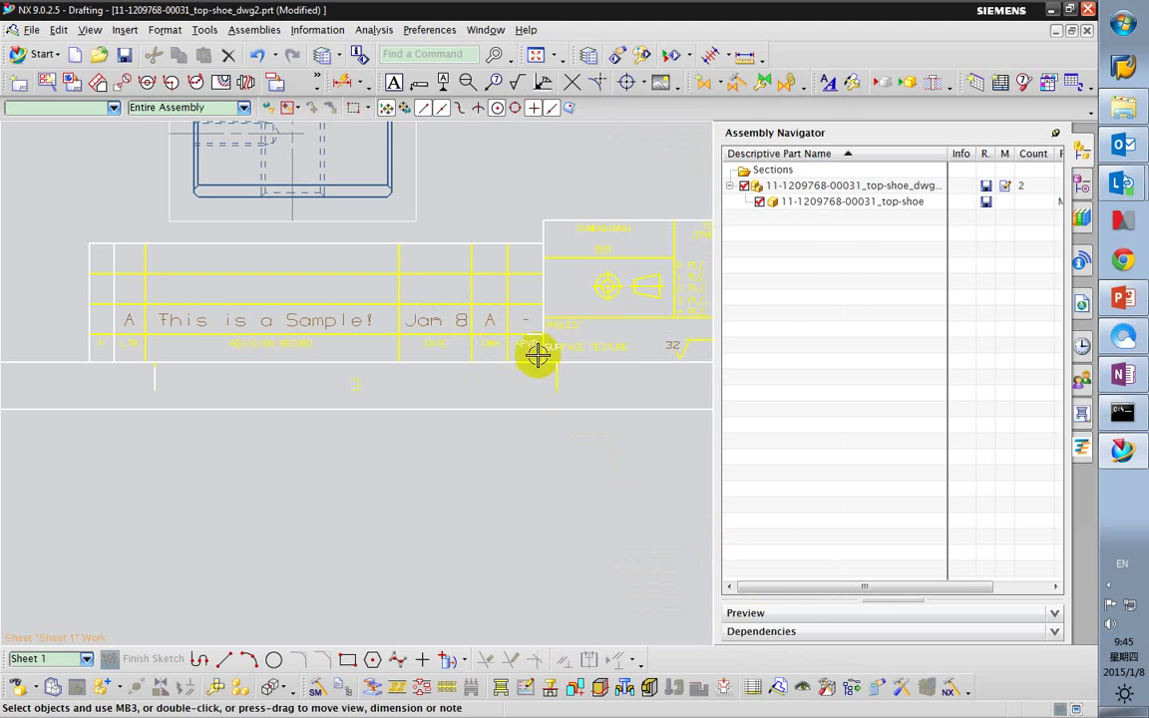
pyautogui.doubleClick(523, 320)
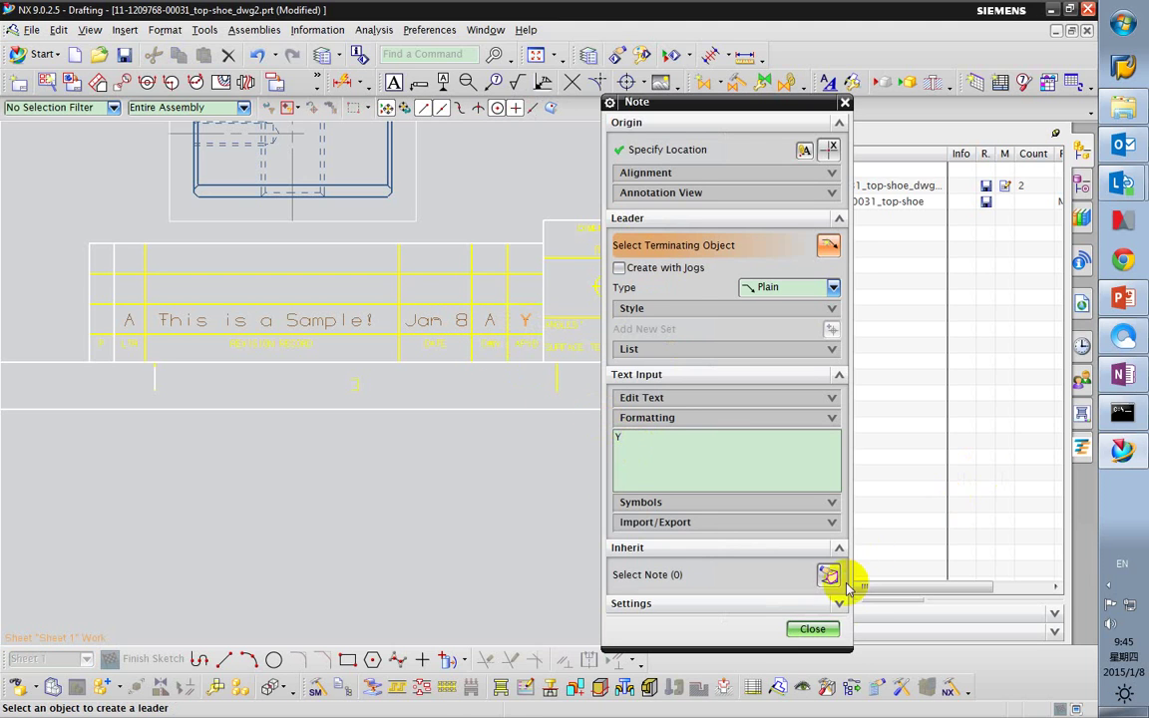
pyautogui.click(820, 626)
pyautogui.scroll(-1, 556, 532)
pyautogui.scroll(8, 544, 349)
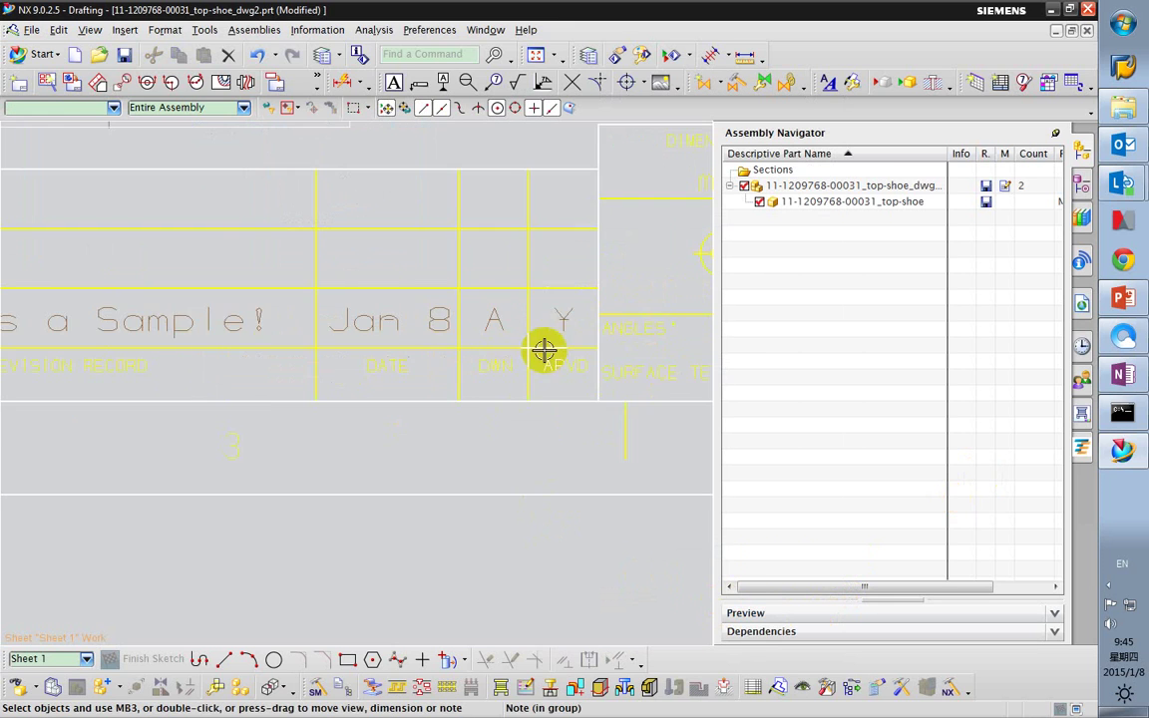
pyautogui.scroll(-4, 552, 377)
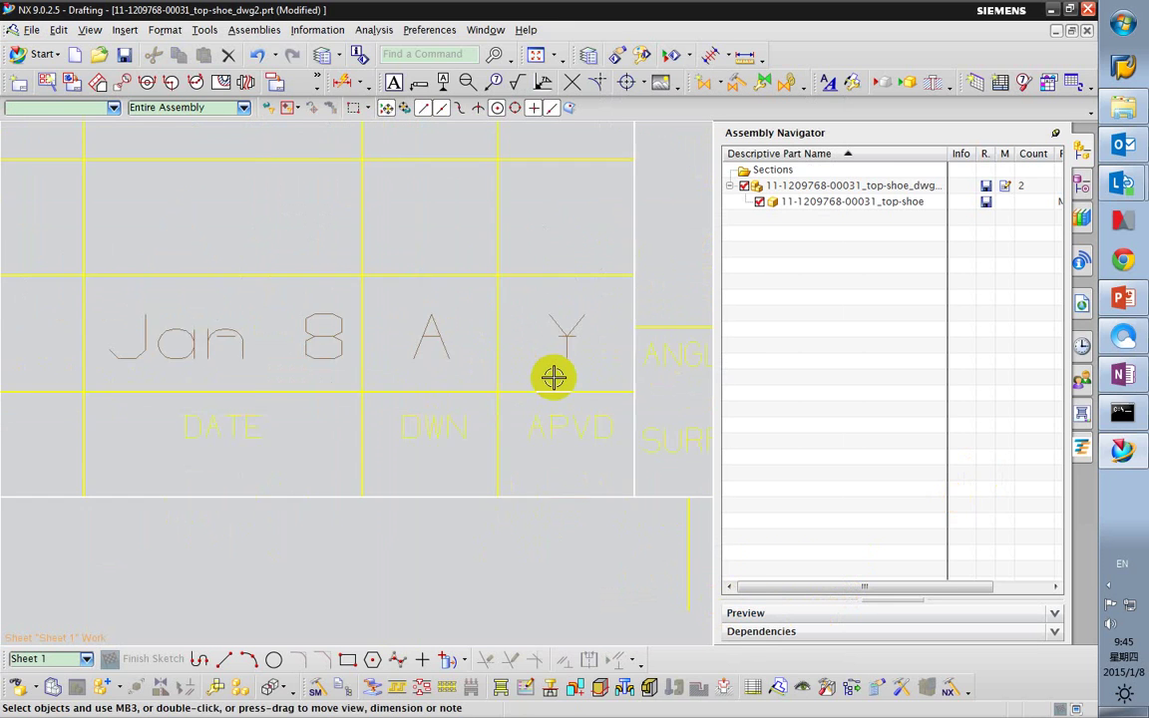
pyautogui.scroll(4, 354, 395)
pyautogui.scroll(-2, 165, 385)
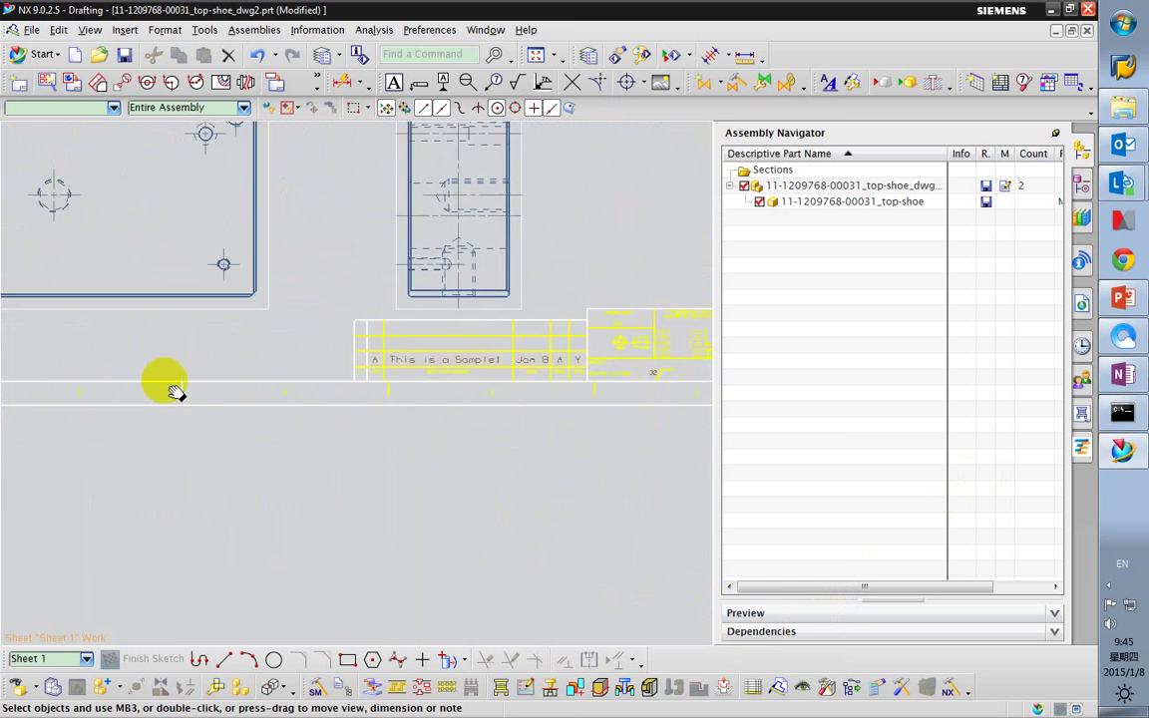
pyautogui.scroll(2, 282, 374)
# Select the five notes of revision row A: A, This is a Sample!, Jan 8, A, Y.
pyautogui.click(176, 397)
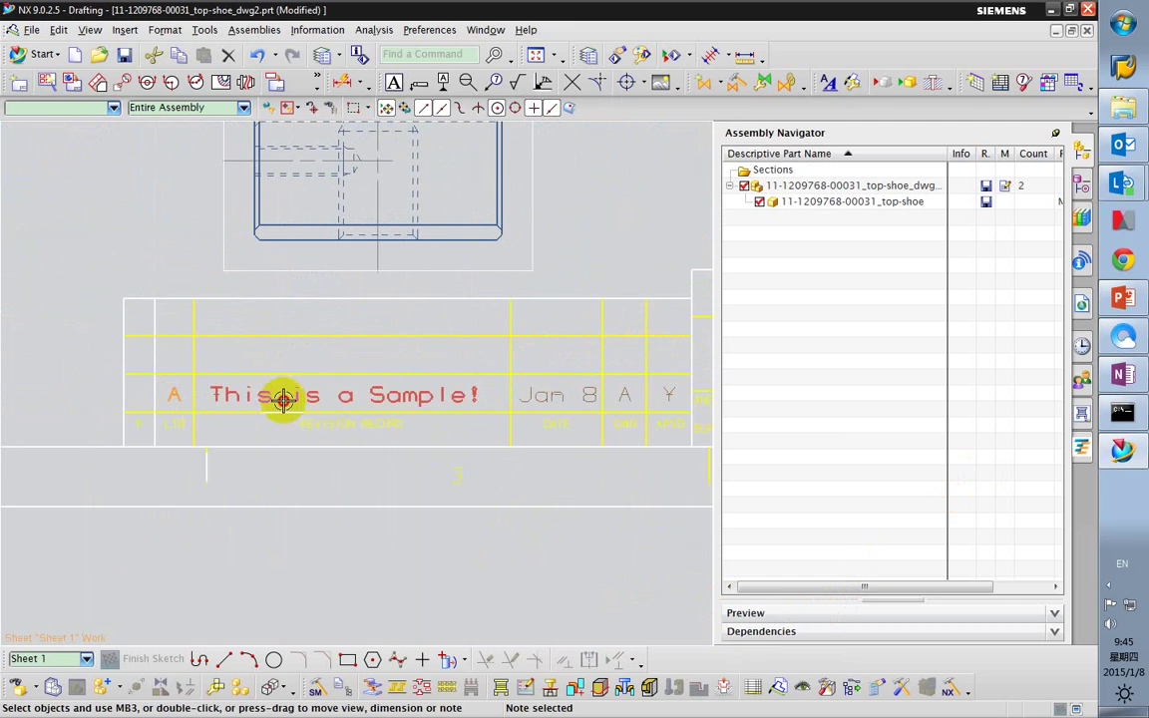
pyautogui.click(282, 397)
pyautogui.click(570, 397)
pyautogui.click(622, 395)
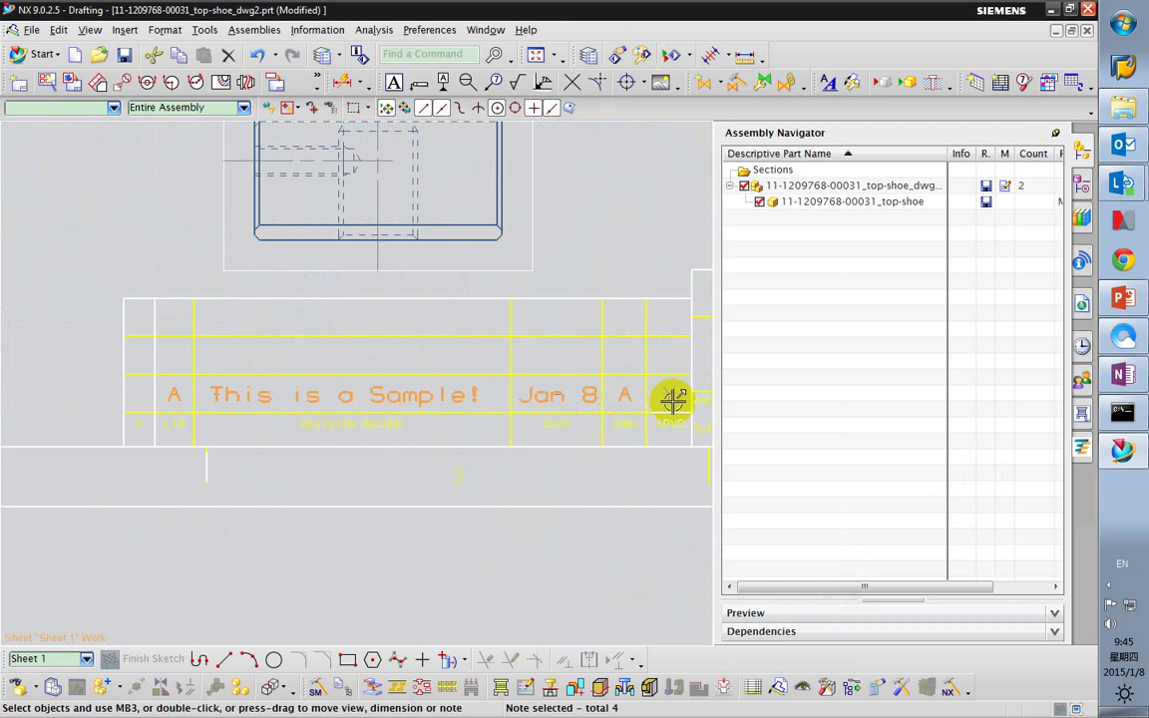
pyautogui.click(671, 397)
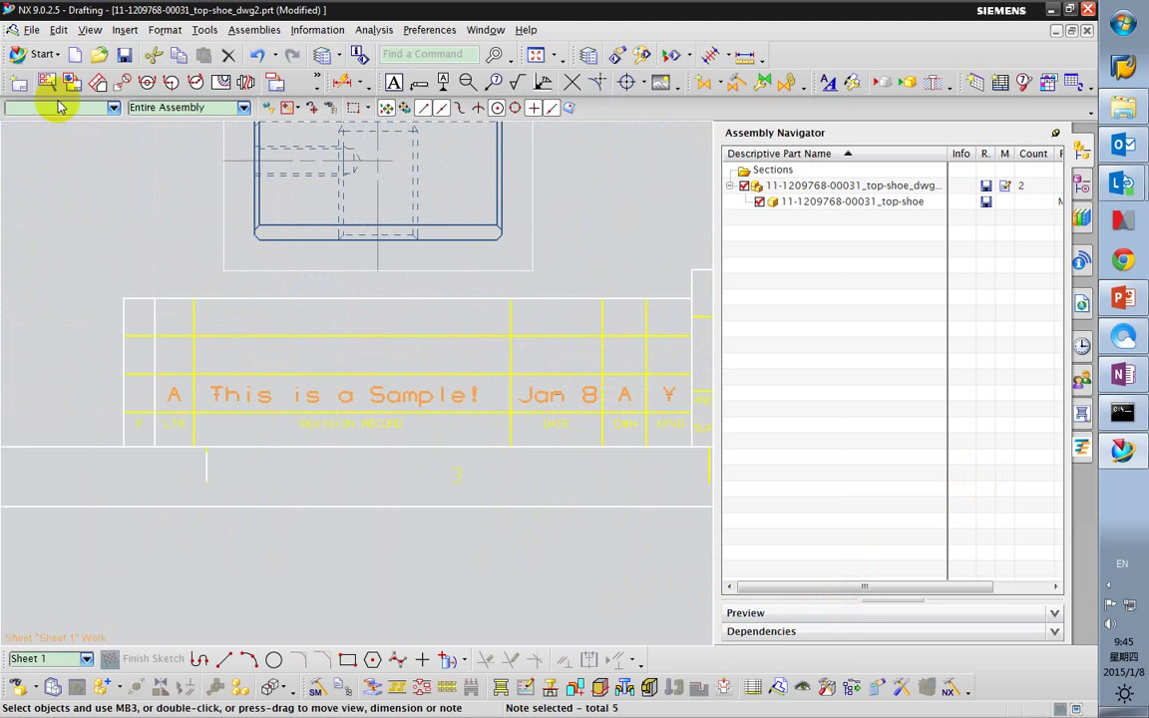
# Copy the selected notes point to point one row higher with Move Object.
pyautogui.click(63, 30)
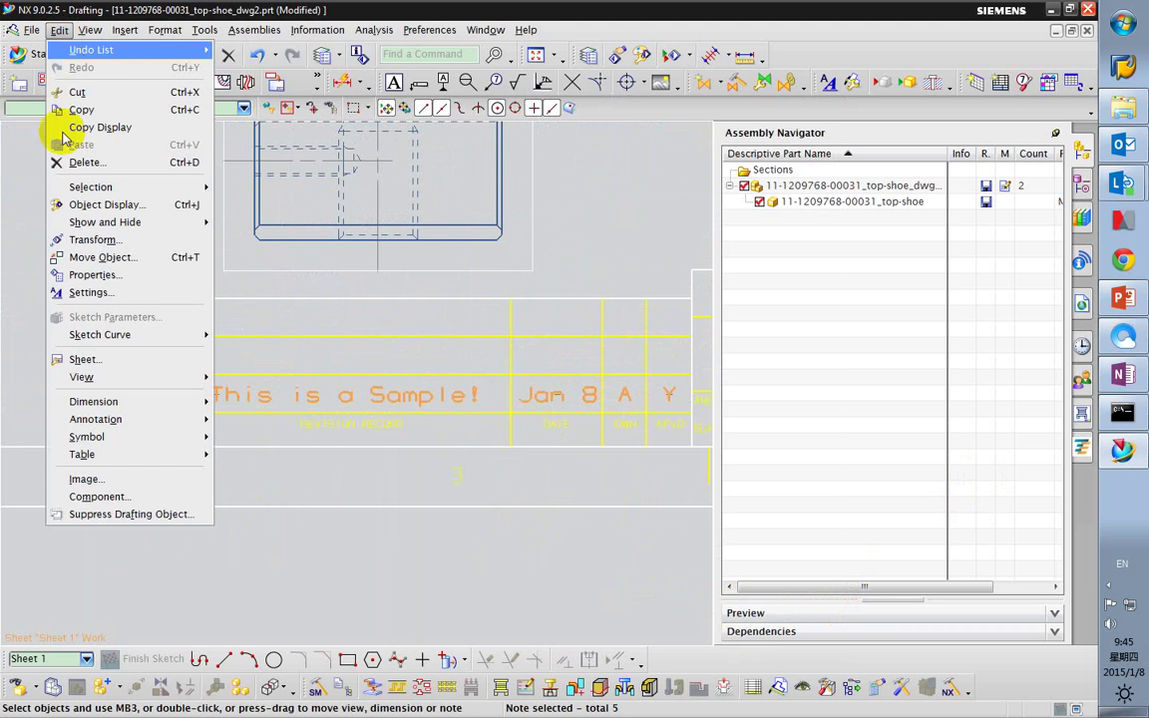
pyautogui.click(61, 251)
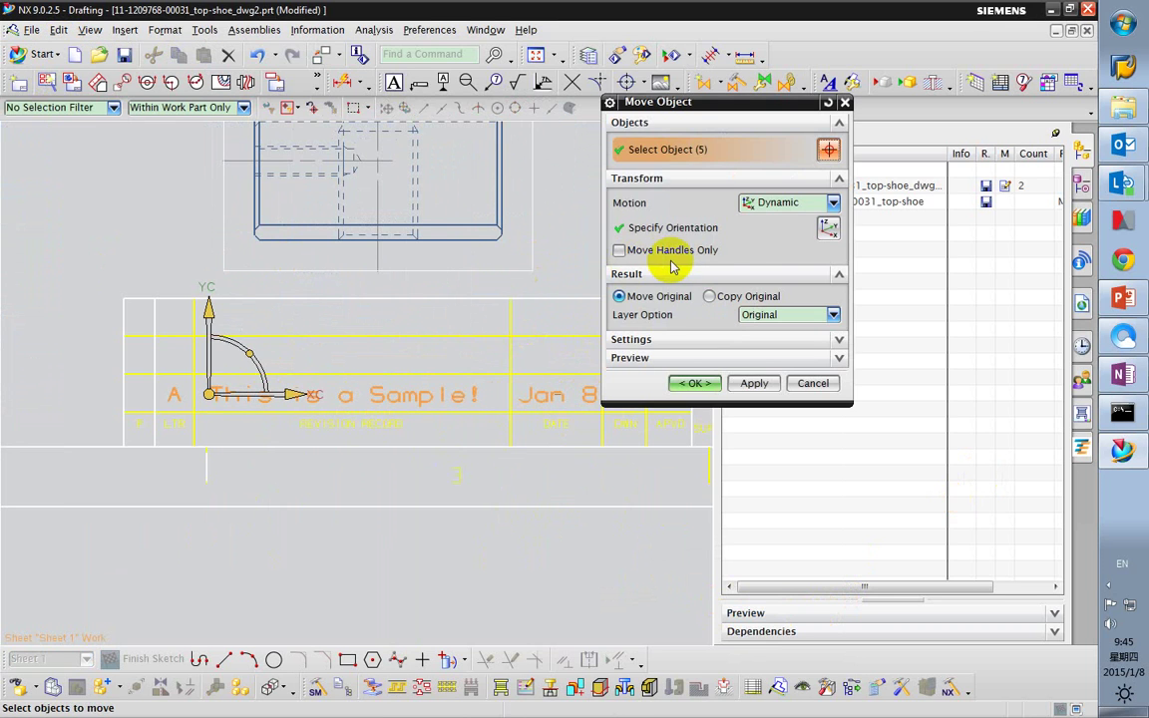
pyautogui.click(708, 297)
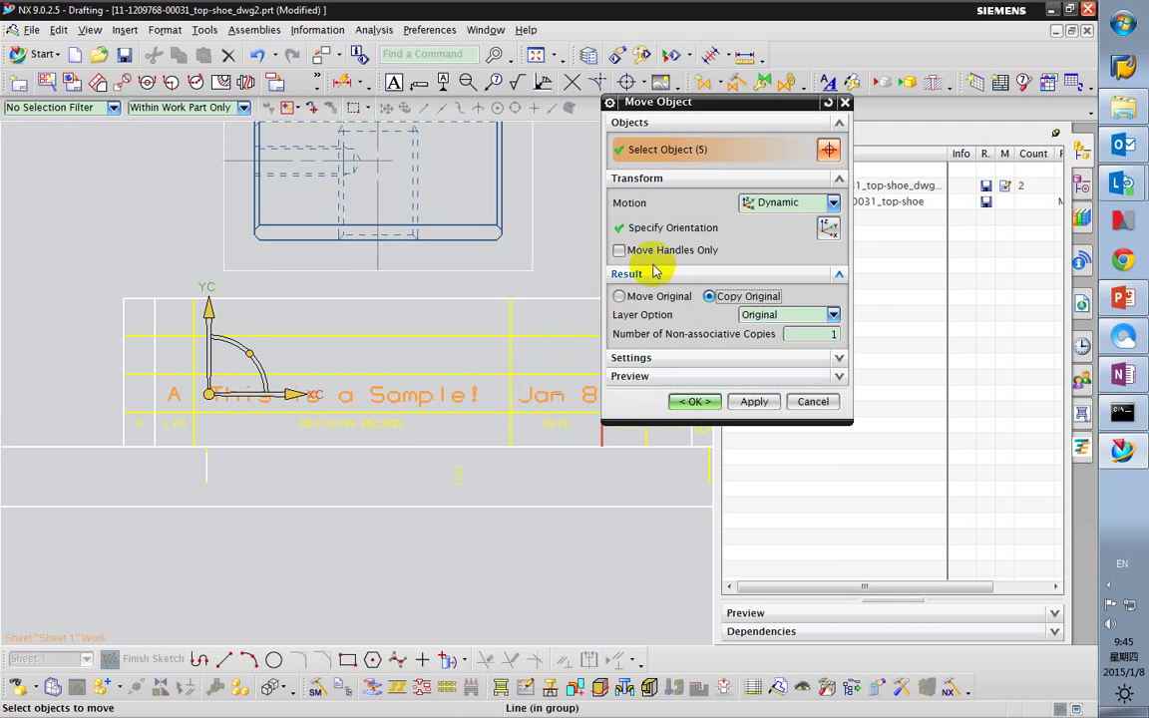
pyautogui.click(758, 204)
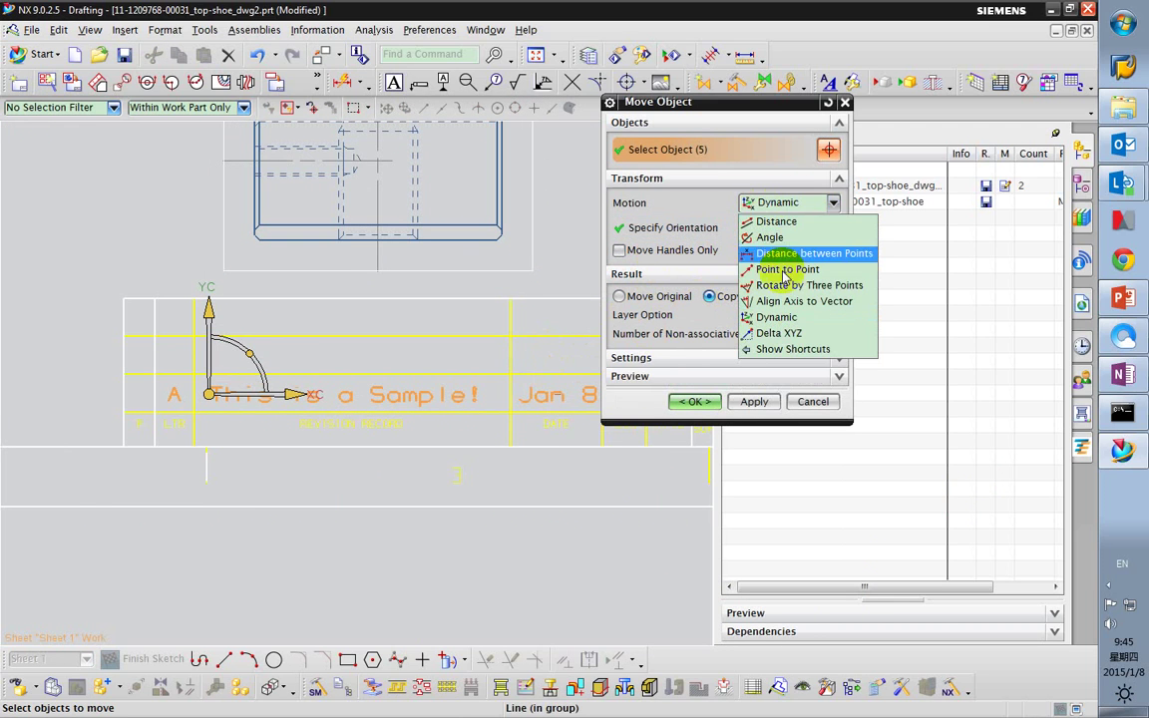
pyautogui.click(780, 269)
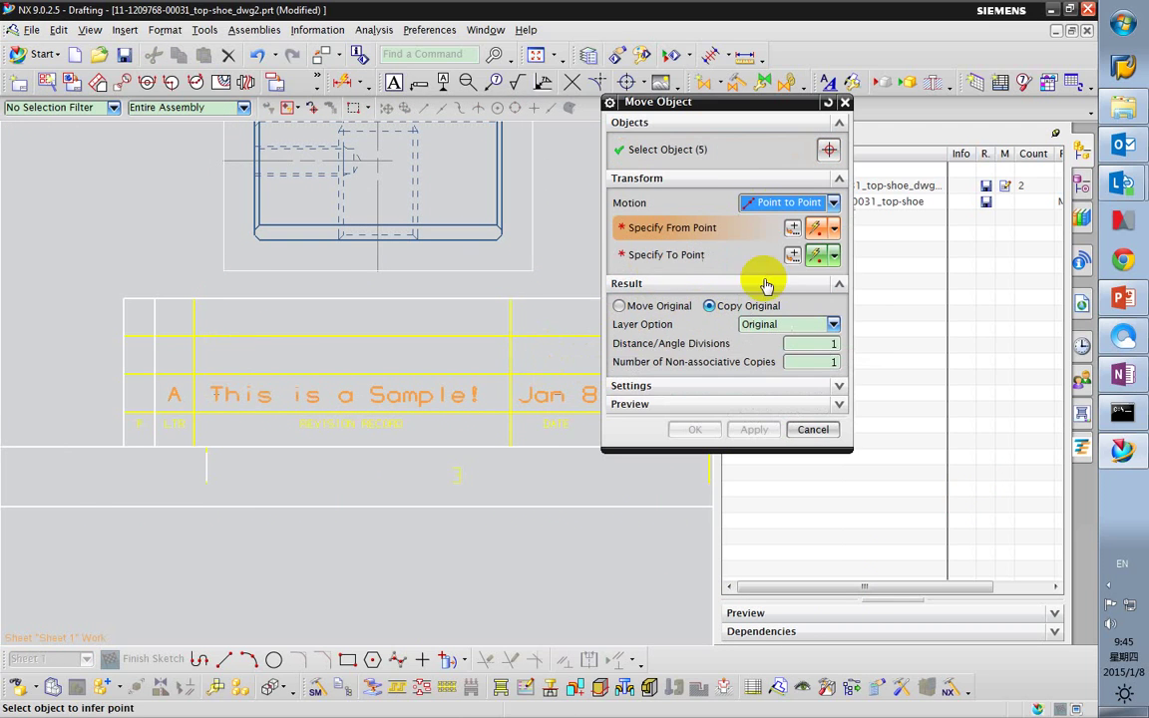
pyautogui.click(124, 411)
pyautogui.click(124, 373)
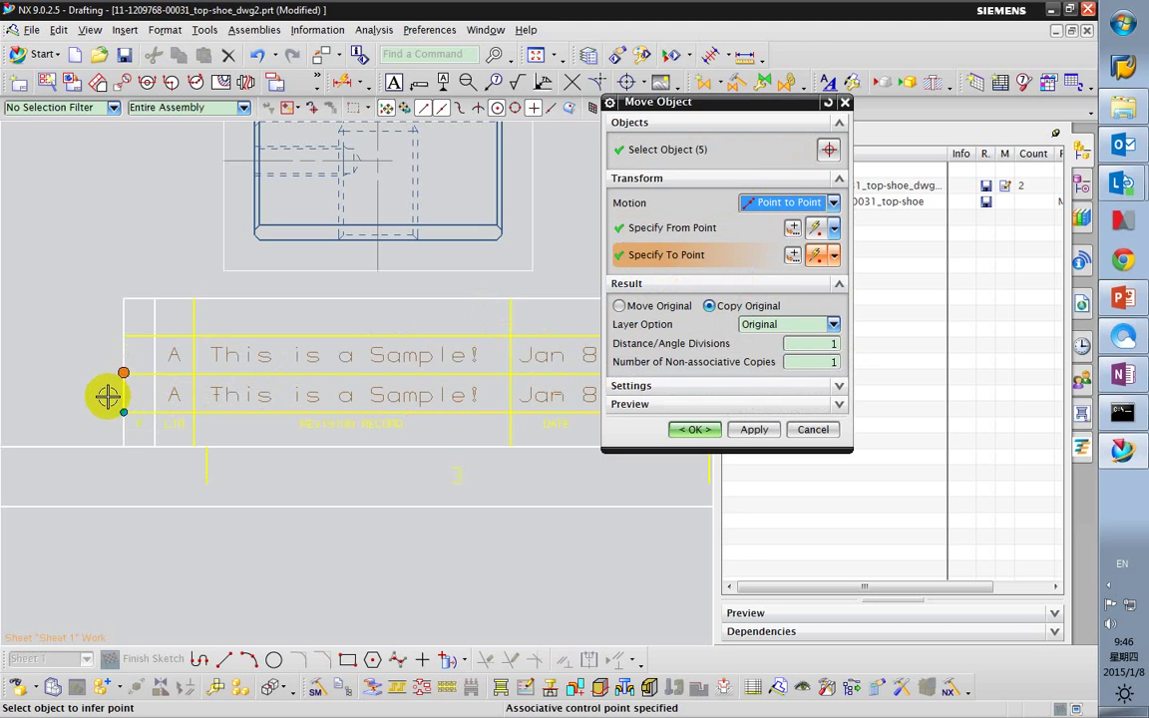
pyautogui.click(693, 430)
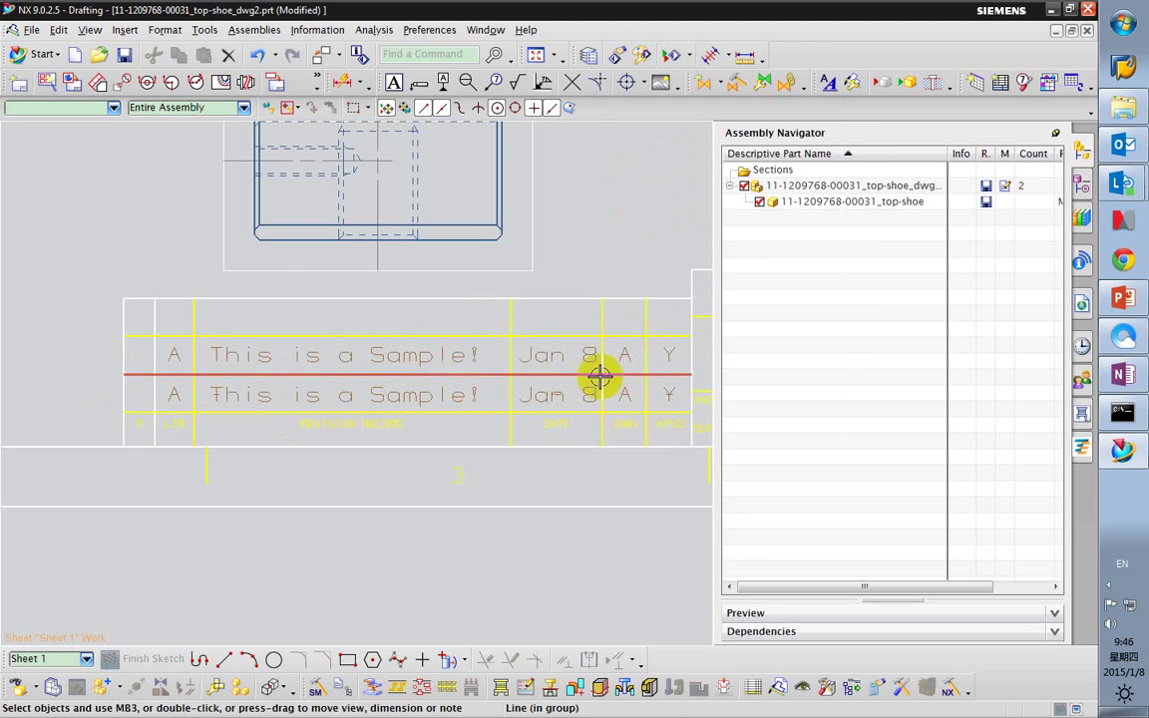
pyautogui.moveTo(597, 377)
pyautogui.keyDown('shift'); pyautogui.mouseDown(button='middle')
pyautogui.moveTo(484, 356)
pyautogui.moveTo(288, 371)
pyautogui.mouseUp(button='middle'); pyautogui.keyUp('shift')
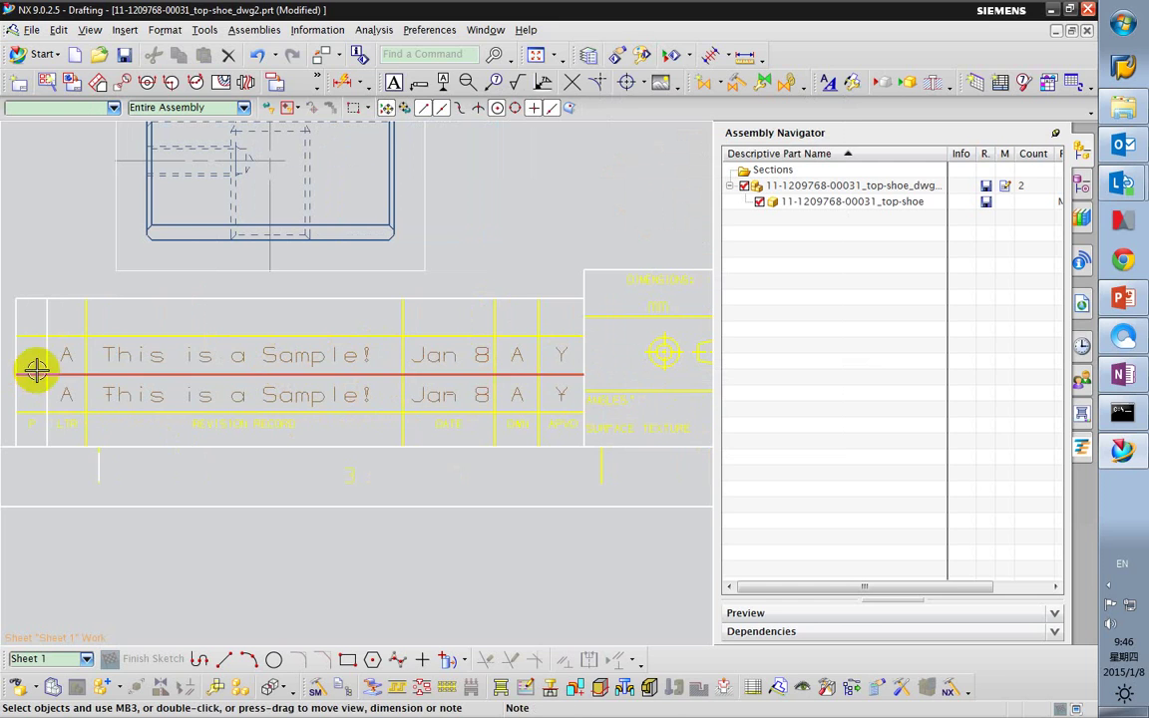
# Change the top revision row's letter from A to B.
pyautogui.click(67, 355)
pyautogui.doubleClick(130, 368)
pyautogui.click(653, 450)
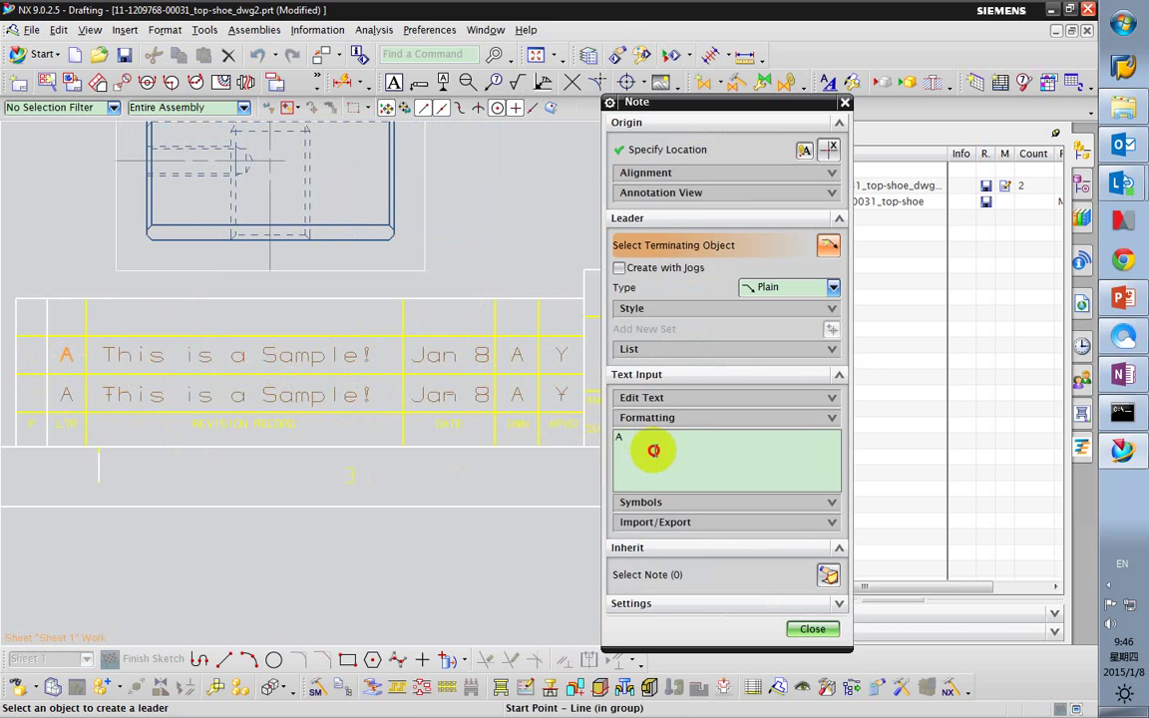
pyautogui.write('B')
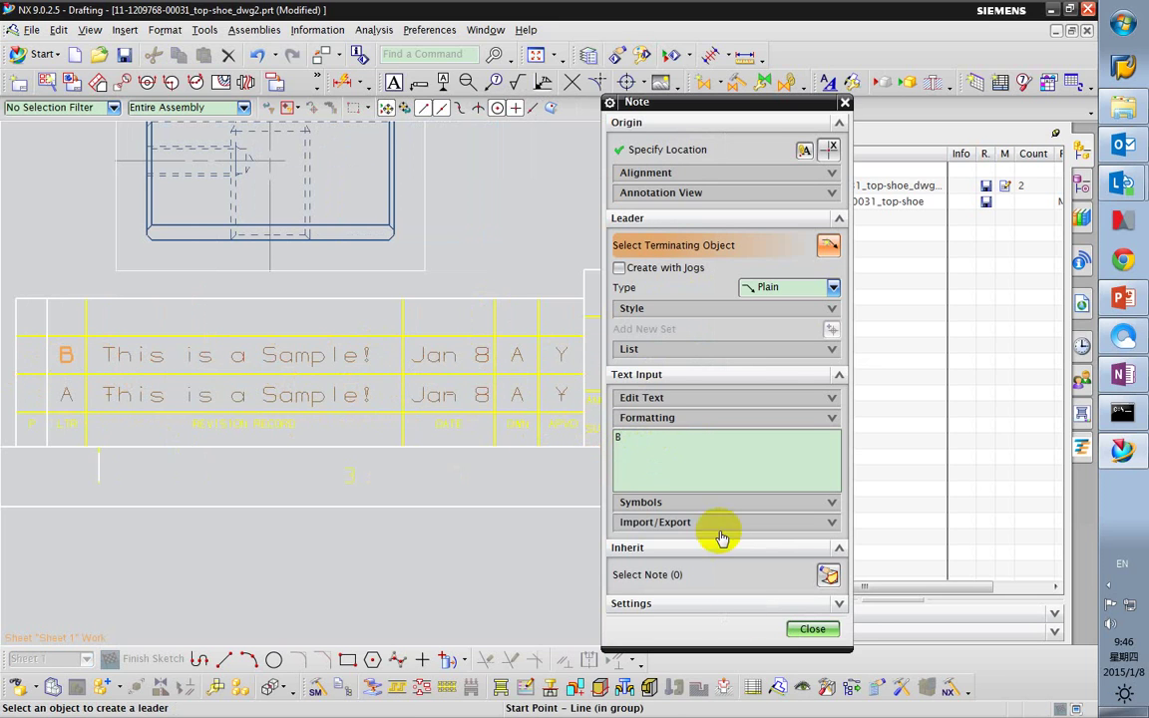
pyautogui.click(812, 629)
pyautogui.scroll(-3, 418, 549)
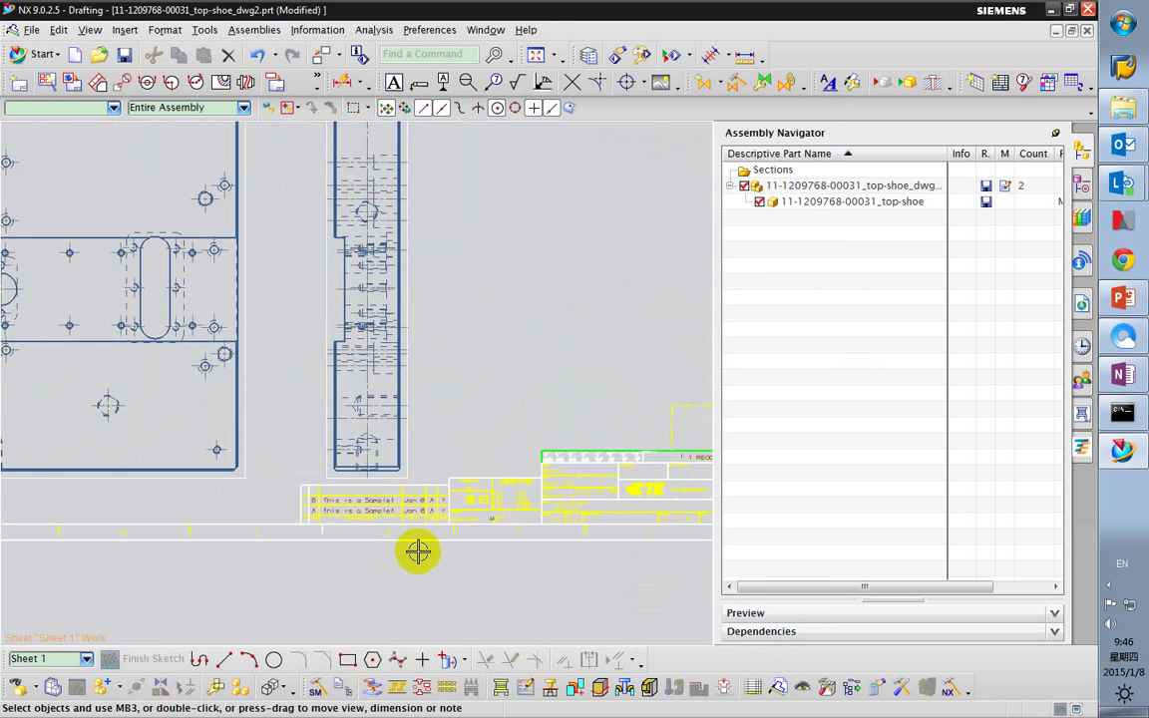
pyautogui.scroll(5, 296, 464)
pyautogui.scroll(3, 347, 479)
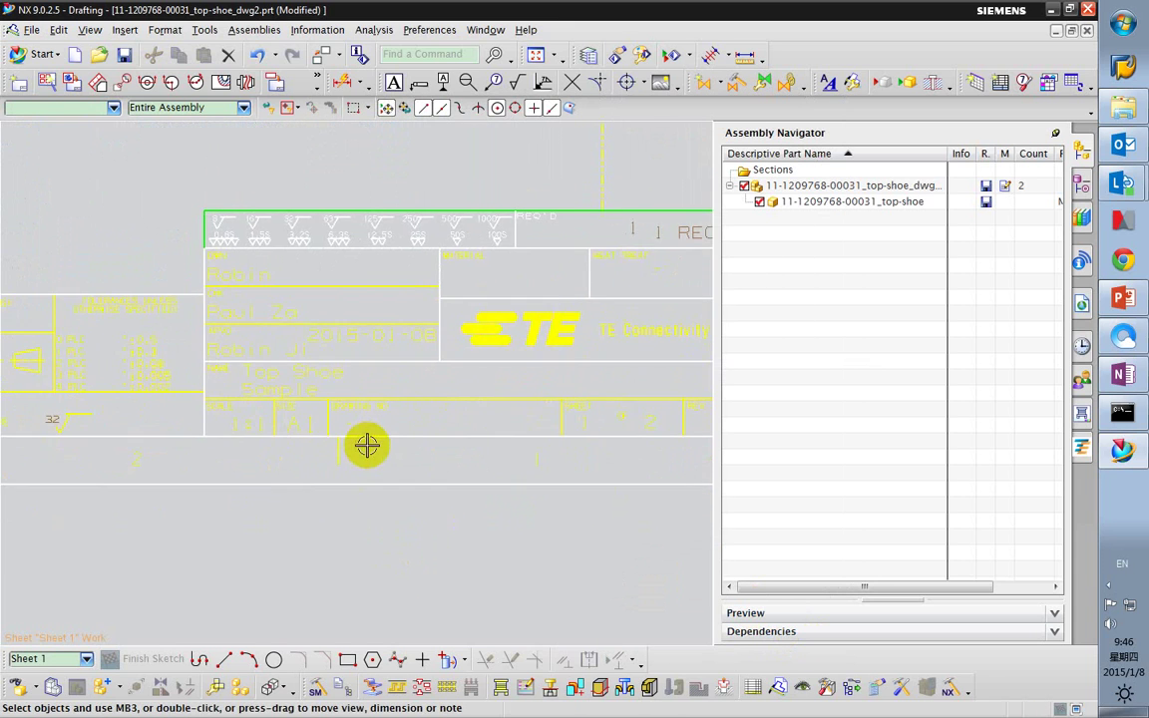
pyautogui.scroll(-2, 351, 456)
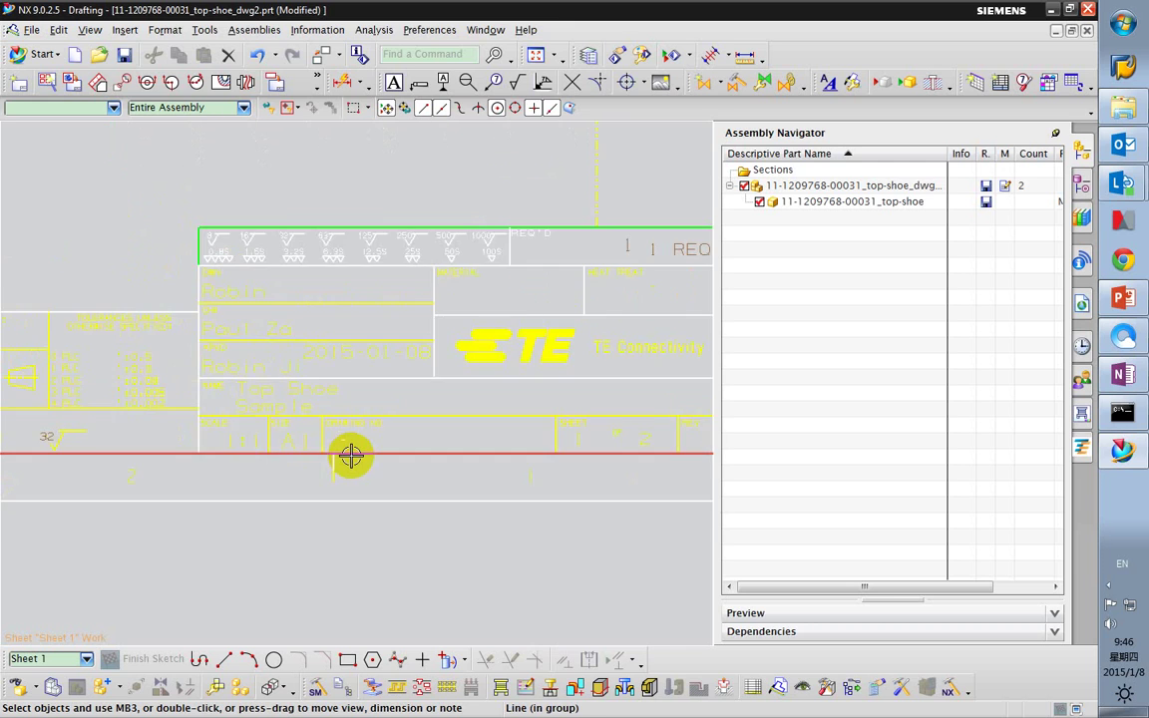
pyautogui.moveTo(351, 479)
pyautogui.mouseDown(button='middle')
pyautogui.moveTo(287, 451)
pyautogui.moveTo(377, 495)
pyautogui.moveTo(238, 472)
pyautogui.moveTo(274, 480)
pyautogui.mouseUp(button='middle')
# Switch to the Part Navigator, check the sheet-count note's text, and zoom out to the full sheet.
pyautogui.click(1081, 188)
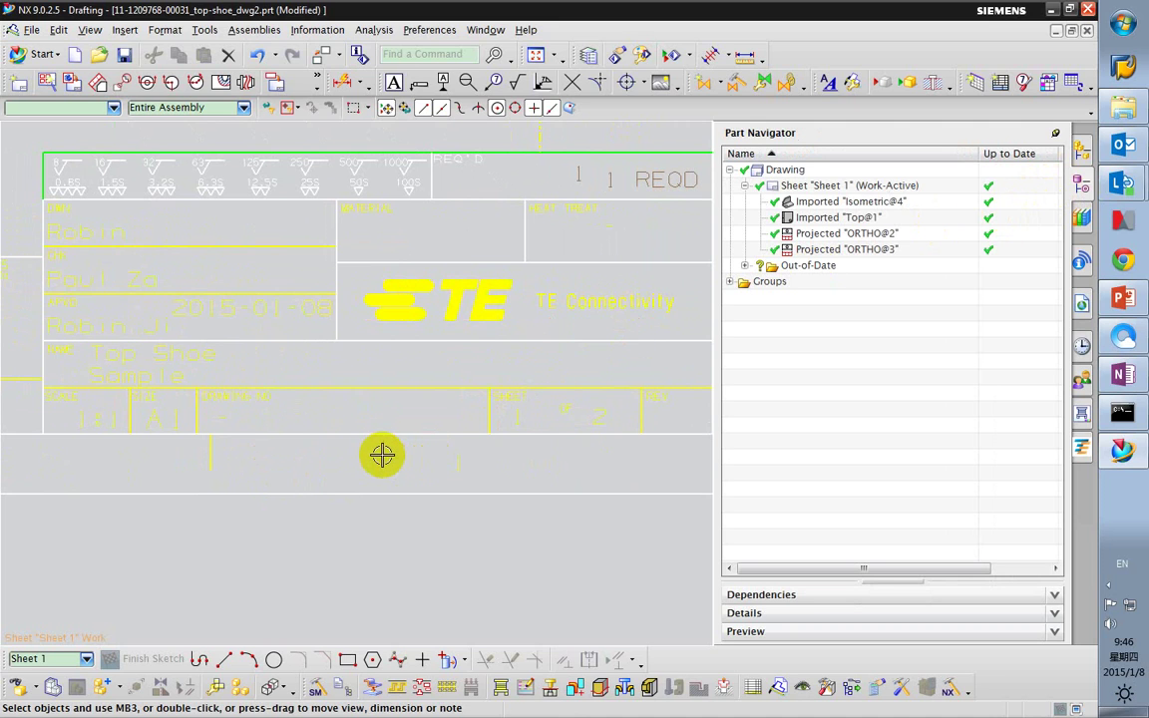
pyautogui.scroll(-1, 379, 454)
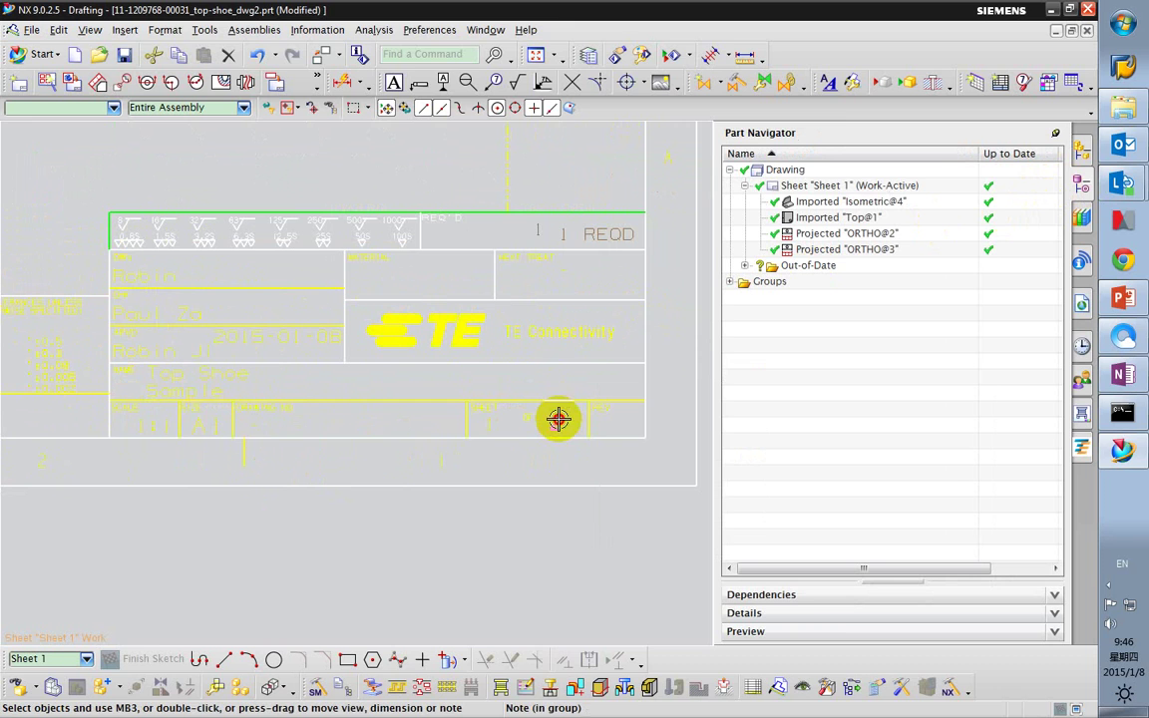
pyautogui.doubleClick(558, 419)
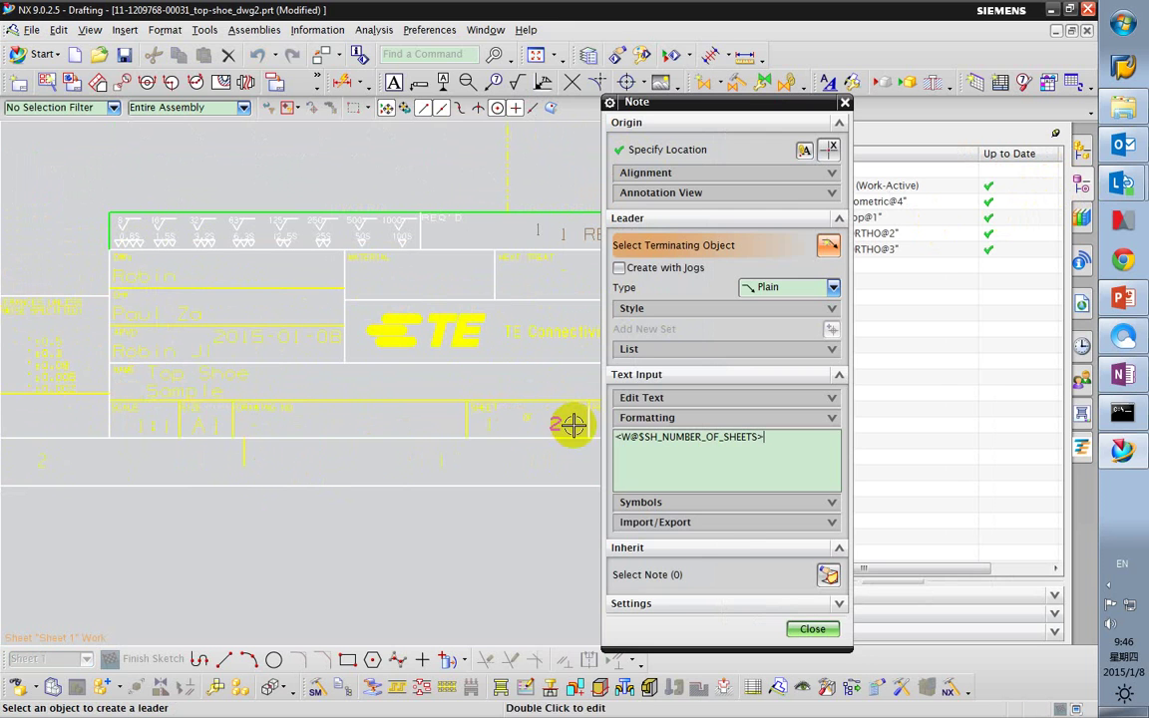
pyautogui.click(815, 630)
pyautogui.scroll(-4, 559, 539)
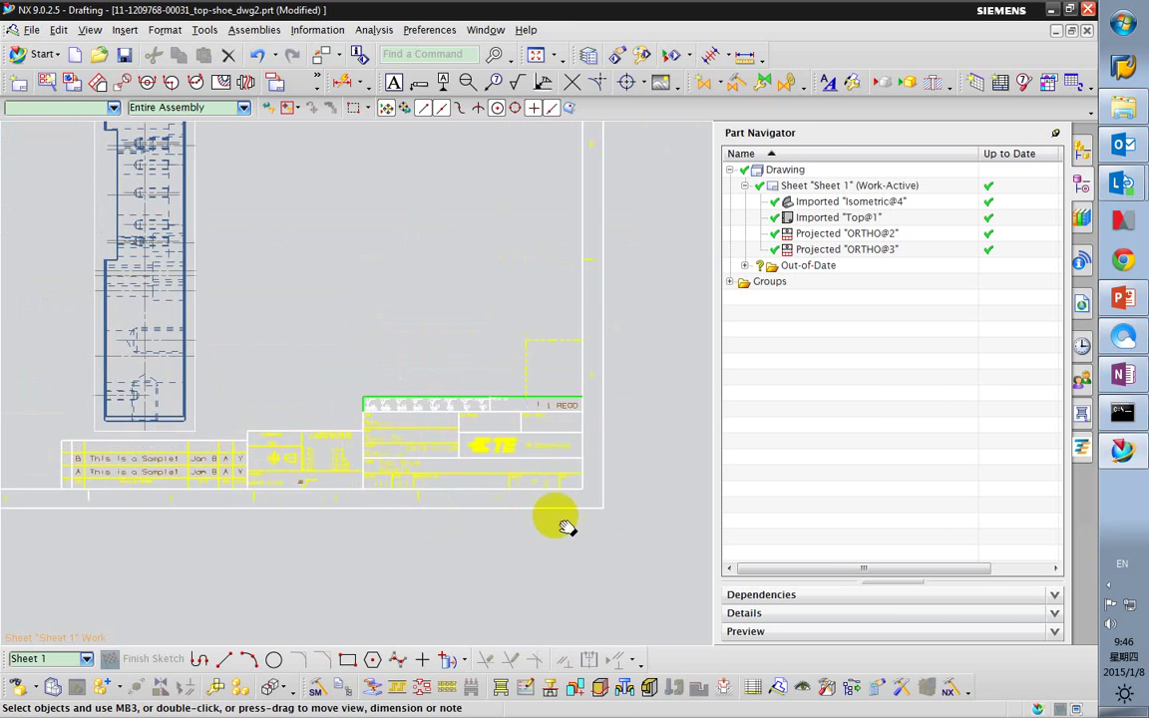
pyautogui.scroll(-4, 357, 485)
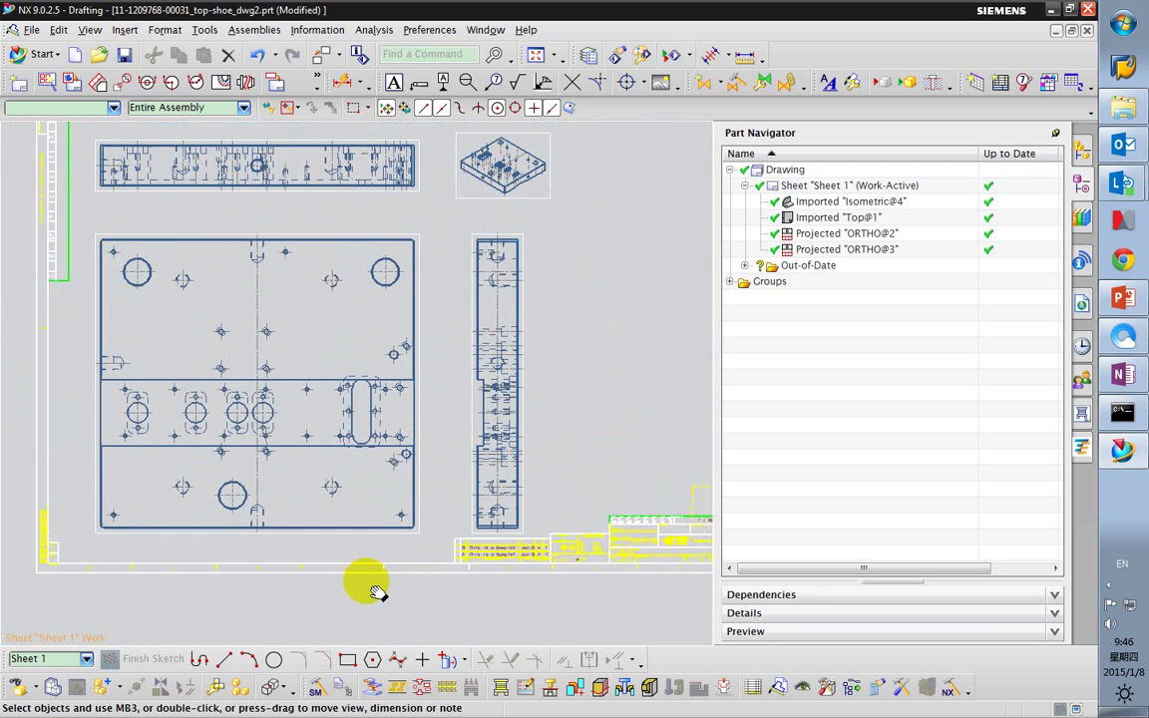
pyautogui.scroll(-1, 344, 588)
pyautogui.scroll(-2, 349, 544)
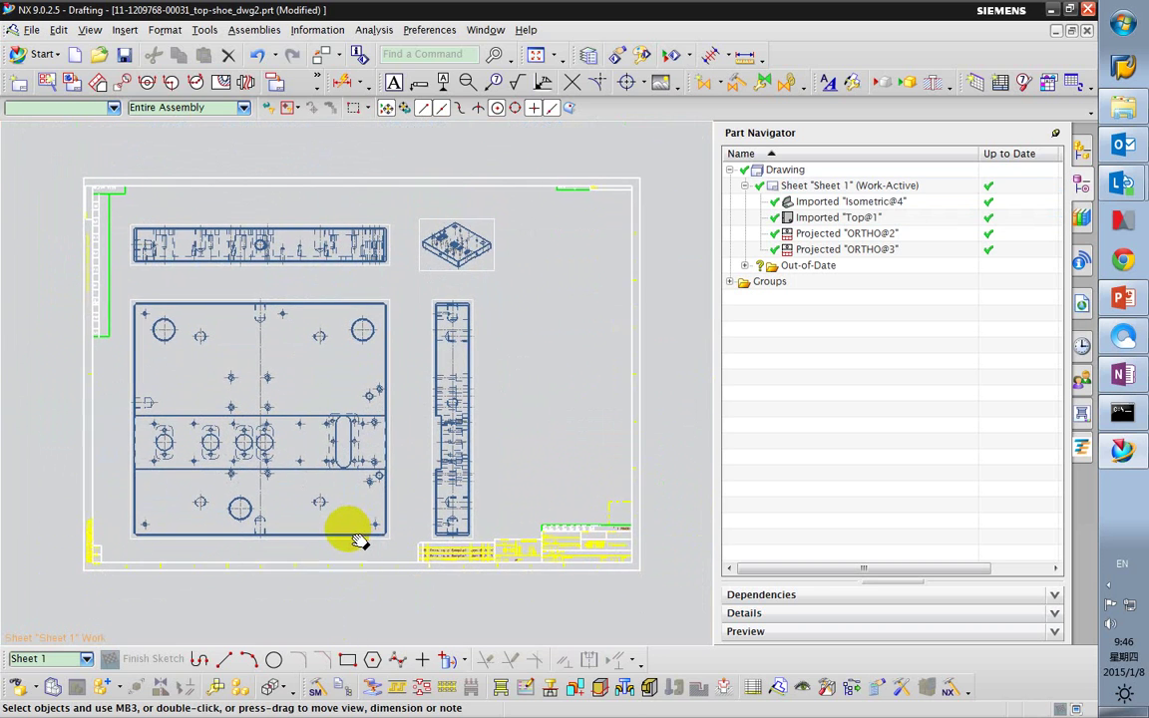